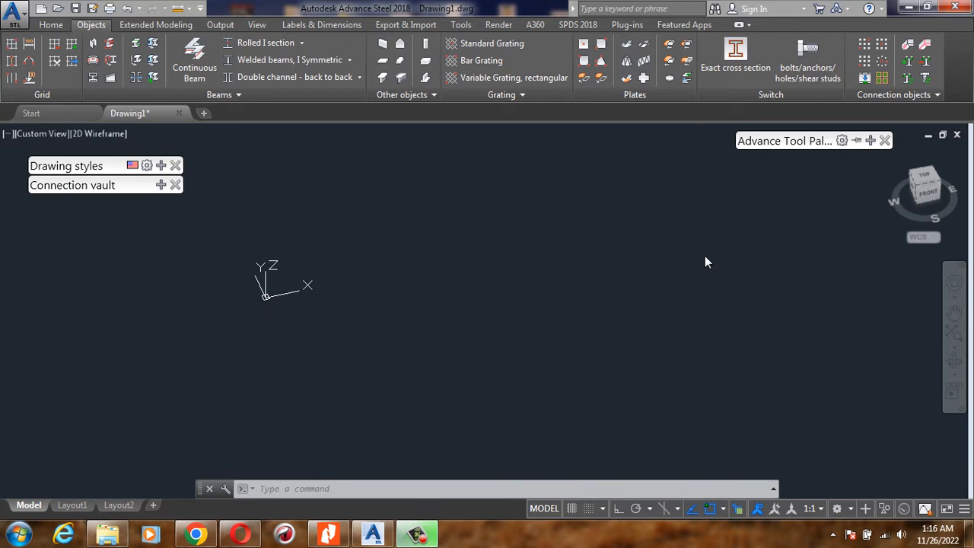
{"action": "left_click", "coordinate": [500, 232]}
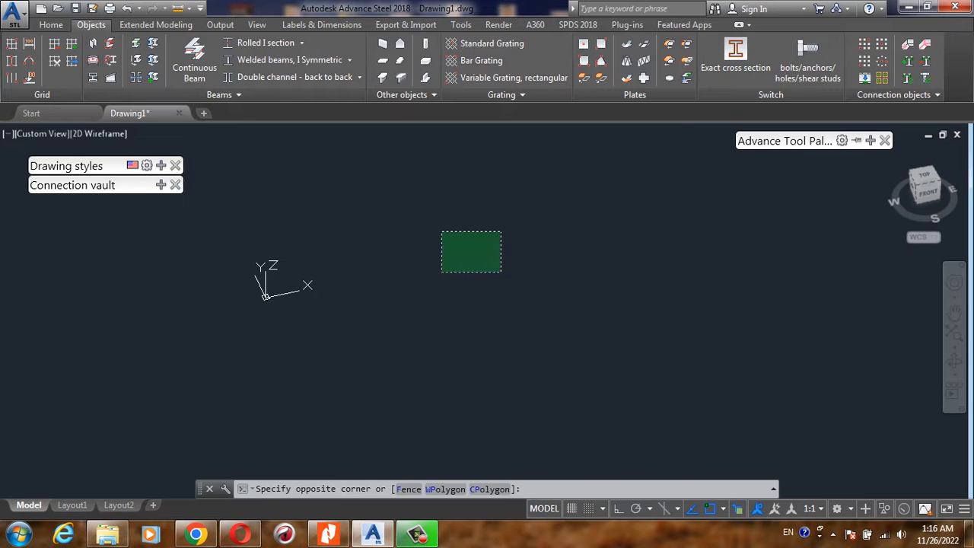
{"action": "left_click", "coordinate": [442, 271]}
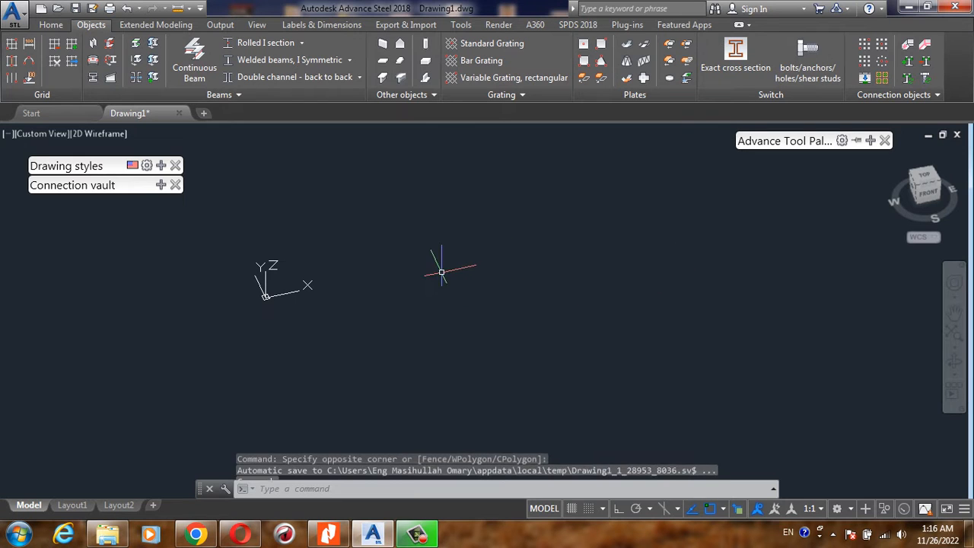
{"action": "left_click", "coordinate": [54, 26]}
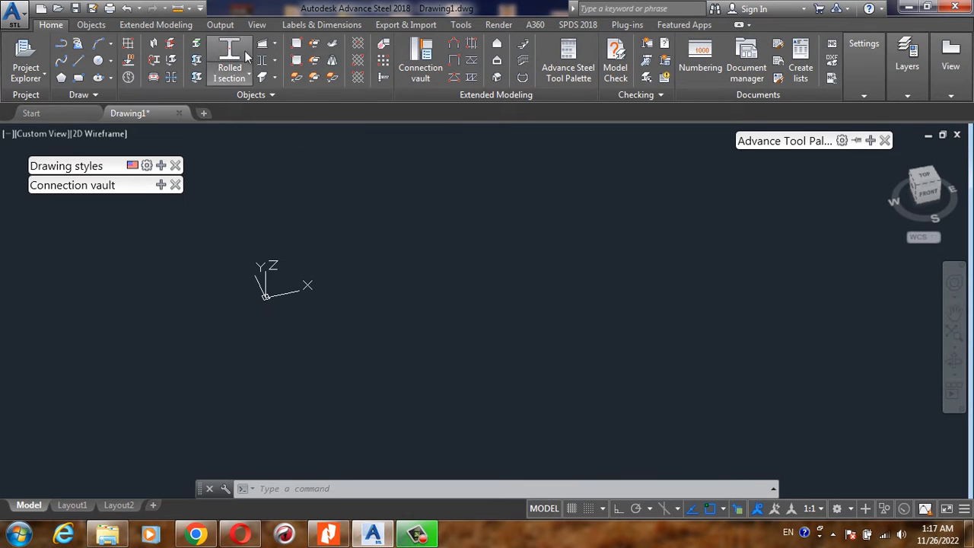
{"action": "left_click", "coordinate": [92, 25]}
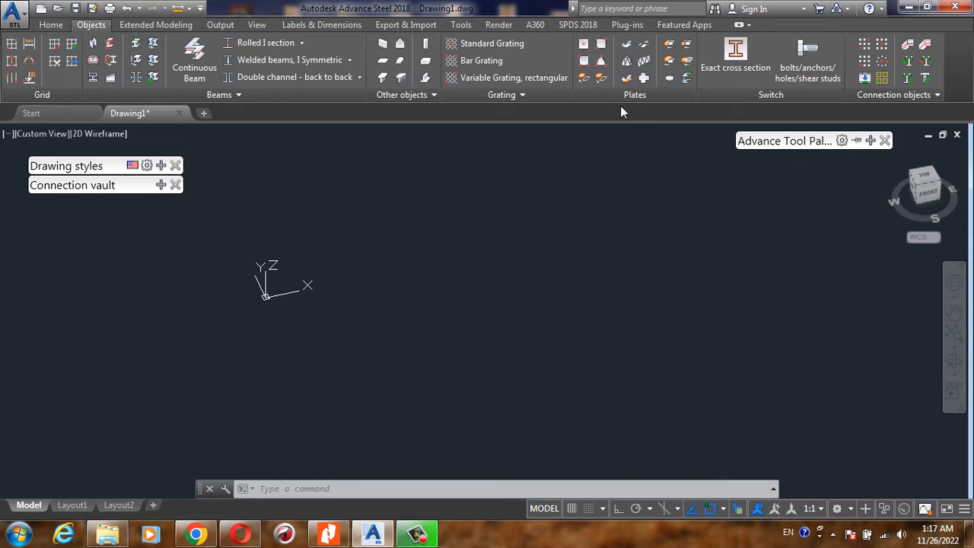
{"action": "left_click", "coordinate": [599, 191]}
{"action": "left_click", "coordinate": [558, 228]}
{"action": "left_click", "coordinate": [558, 229]}
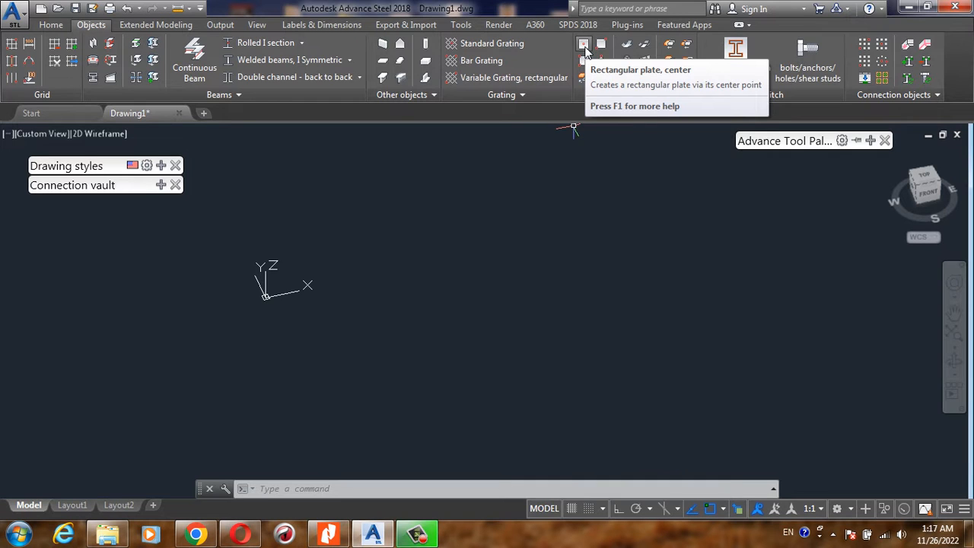
- Create a rectangular plate by its center point in empty space along the X direction from the origin
{"action": "left_click", "coordinate": [584, 45]}
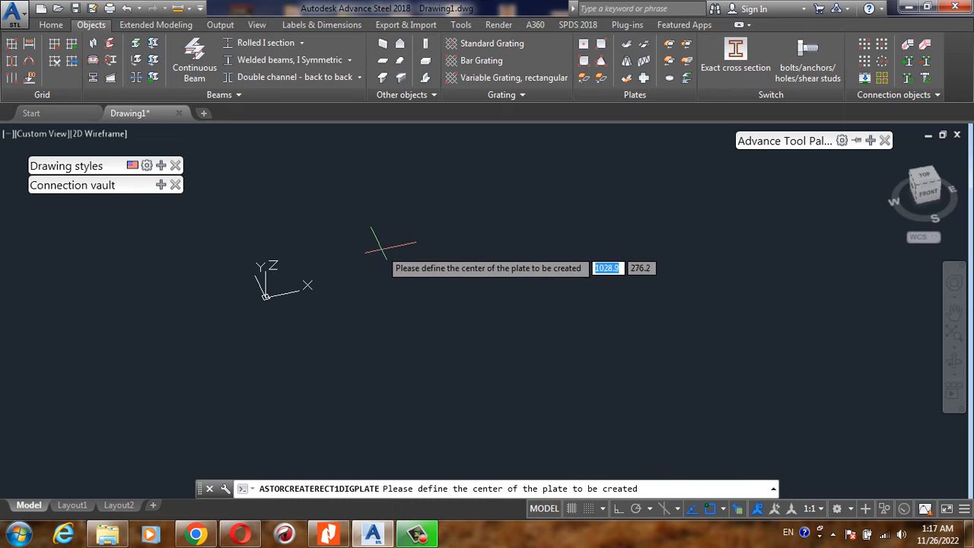
{"action": "scroll", "coordinate": [352, 271], "scroll_direction": "down", "scroll_amount": 2}
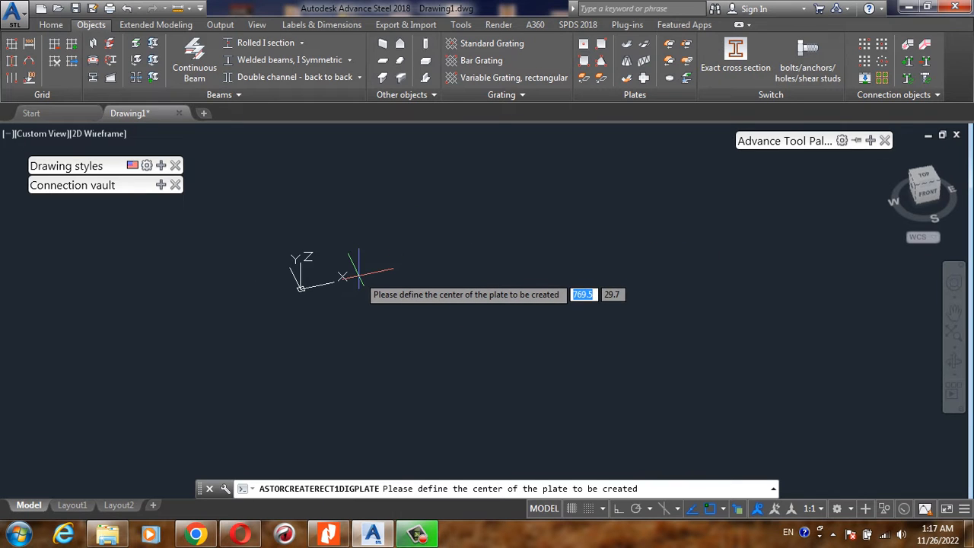
{"action": "left_click", "coordinate": [417, 256]}
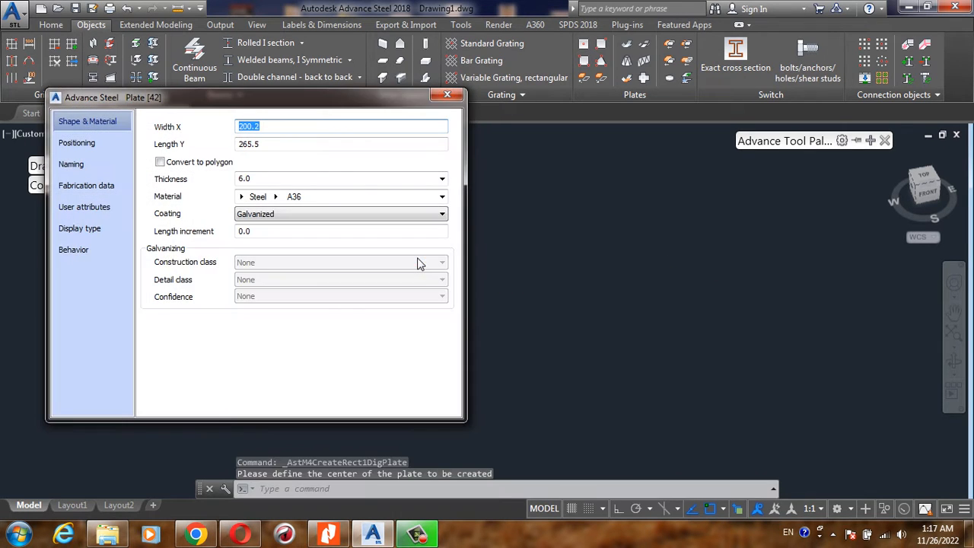
{"action": "left_click_drag", "start_coordinate": [307, 105], "coordinate": [791, 73]}
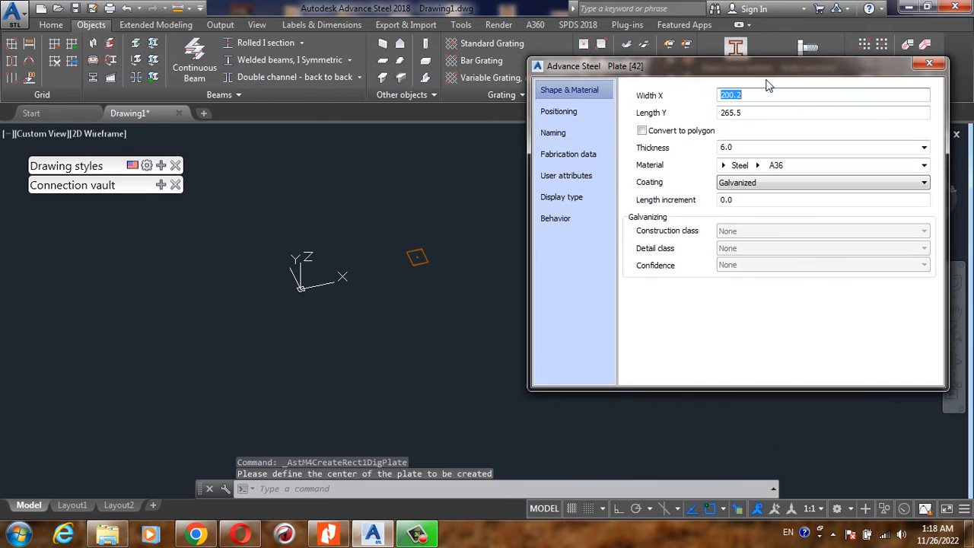
{"action": "scroll", "coordinate": [458, 281], "scroll_direction": "up", "scroll_amount": 5}
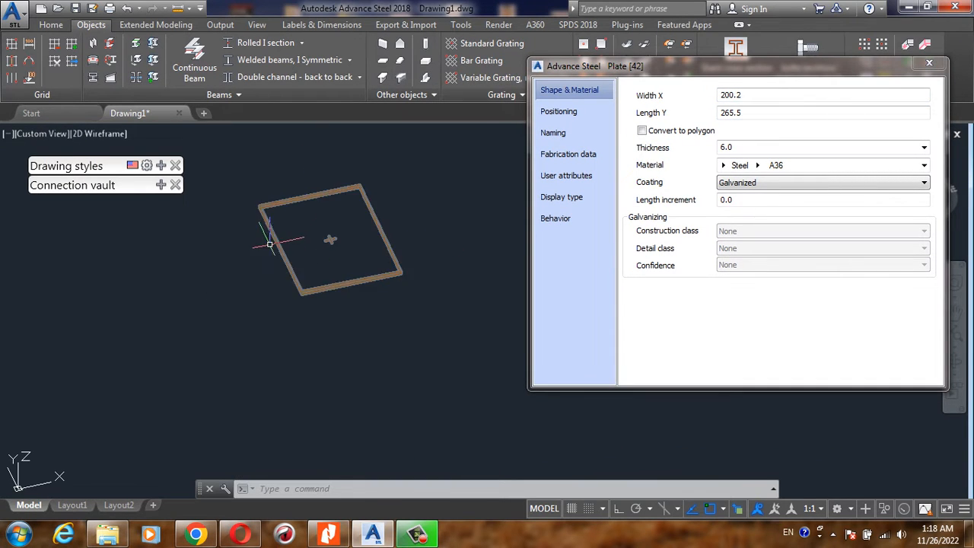
- Set the plate's Width X to 100 and its Length Y to 100
{"action": "left_click_drag", "start_coordinate": [761, 70], "coordinate": [715, 66]}
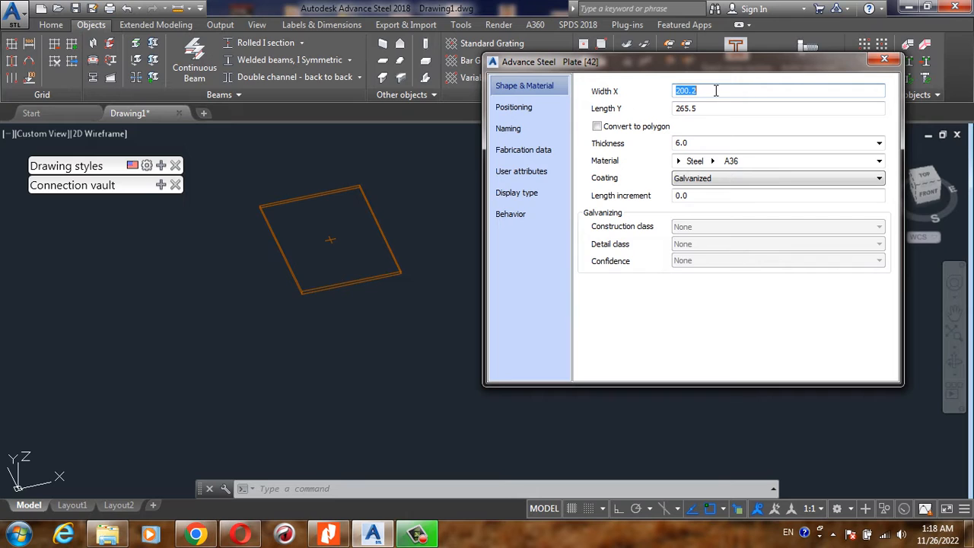
{"action": "left_click_drag", "start_coordinate": [702, 64], "coordinate": [707, 57]}
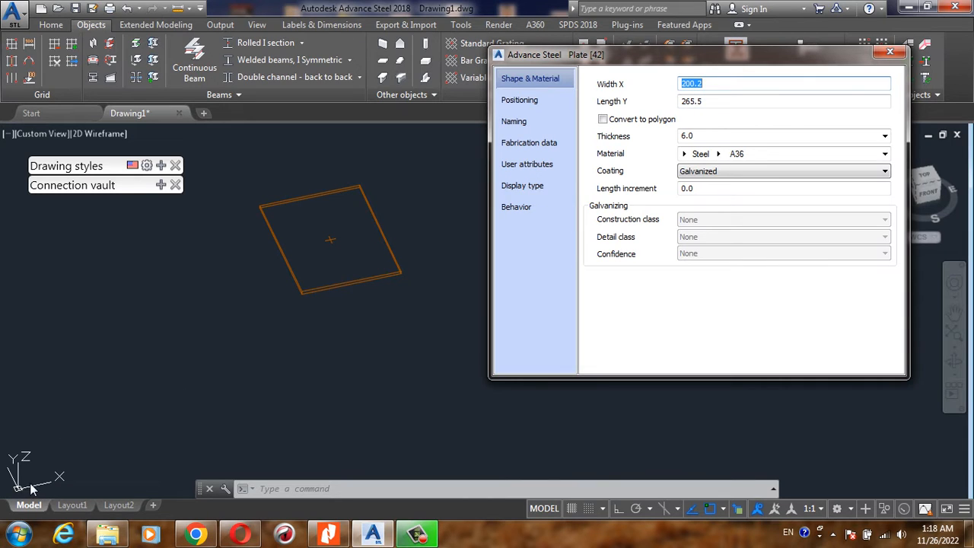
{"action": "left_click_drag", "start_coordinate": [704, 61], "coordinate": [686, 94]}
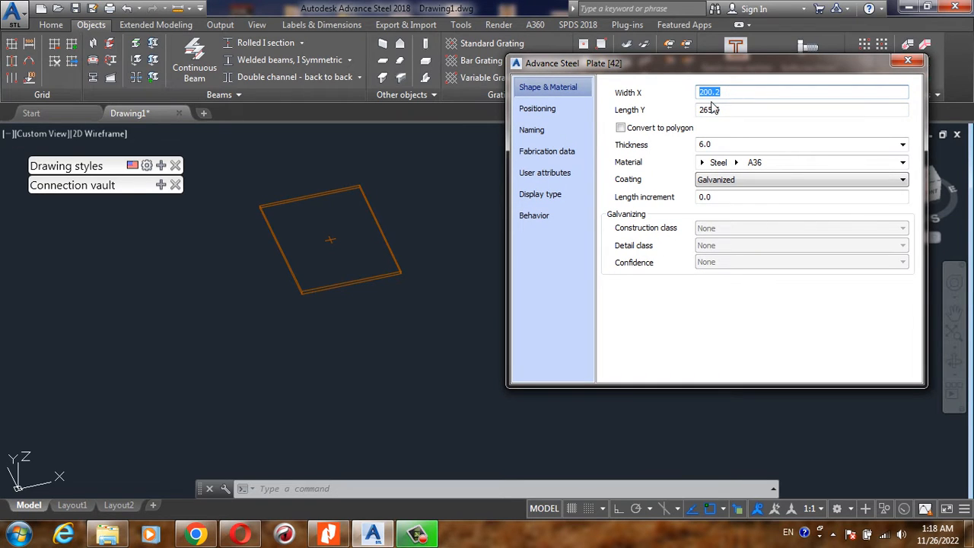
{"action": "left_click", "coordinate": [361, 245]}
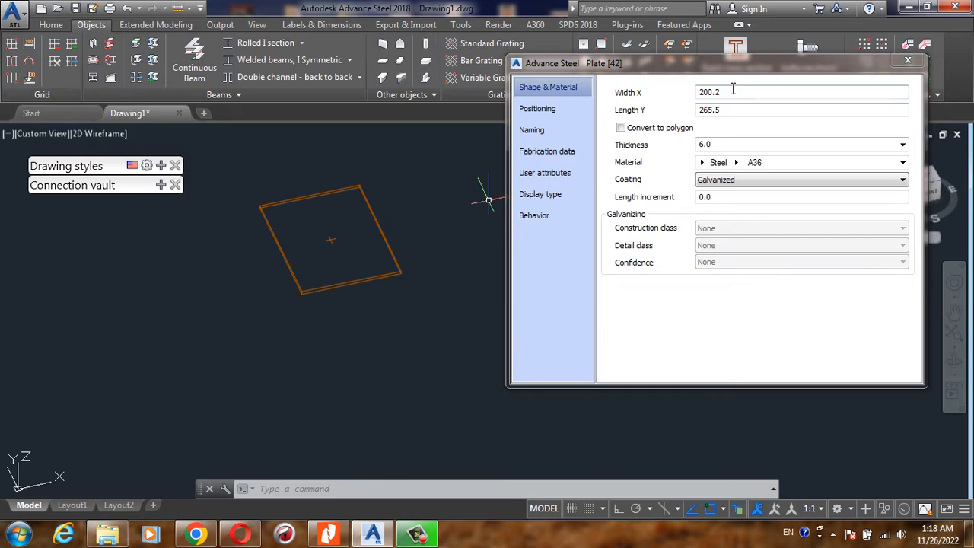
{"action": "left_click_drag", "start_coordinate": [733, 91], "coordinate": [691, 96]}
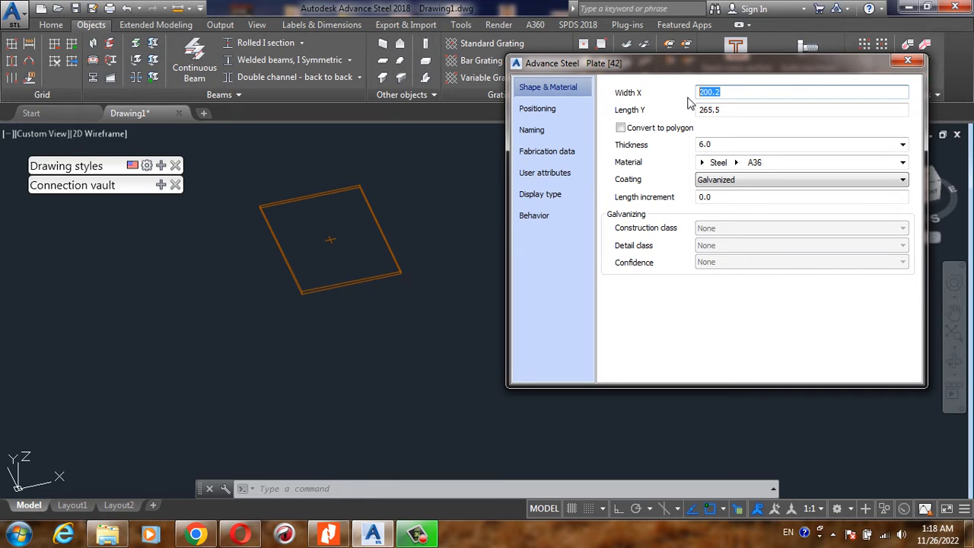
{"action": "type", "text": "100"}
{"action": "left_click_drag", "start_coordinate": [749, 110], "coordinate": [704, 110]}
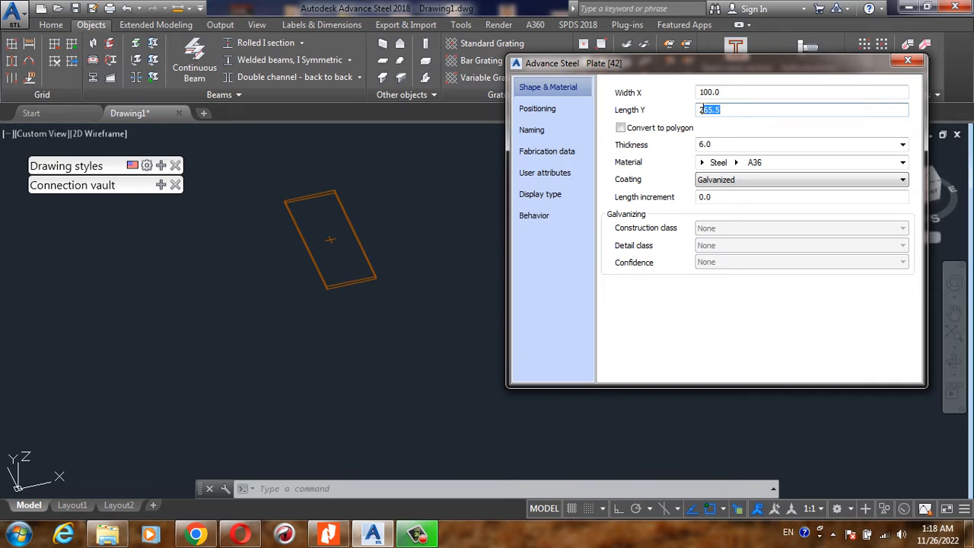
{"action": "key", "text": "BackSpace"}
{"action": "type", "text": "100"}
- Set the plate's thickness to 2.0
{"action": "left_click", "coordinate": [739, 147]}
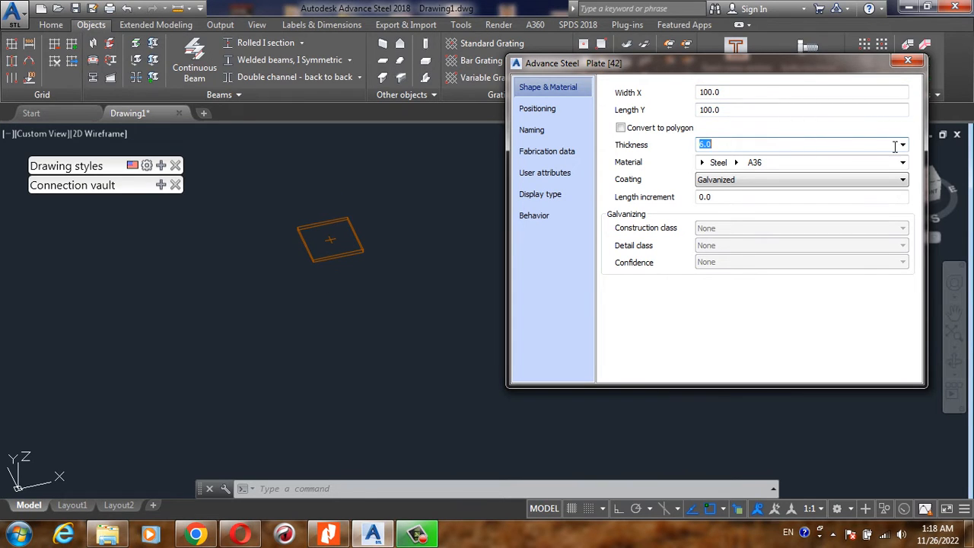
{"action": "left_click", "coordinate": [902, 147]}
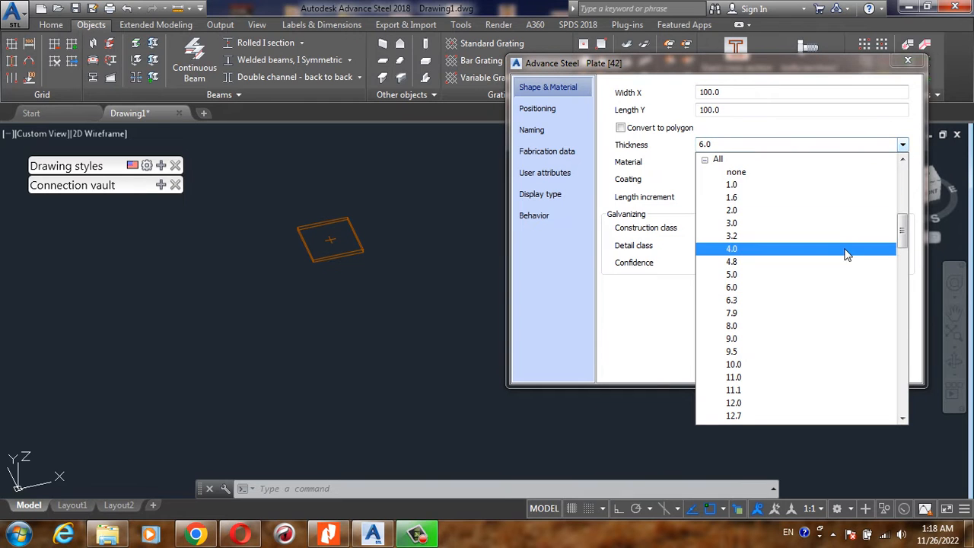
{"action": "left_click", "coordinate": [746, 185]}
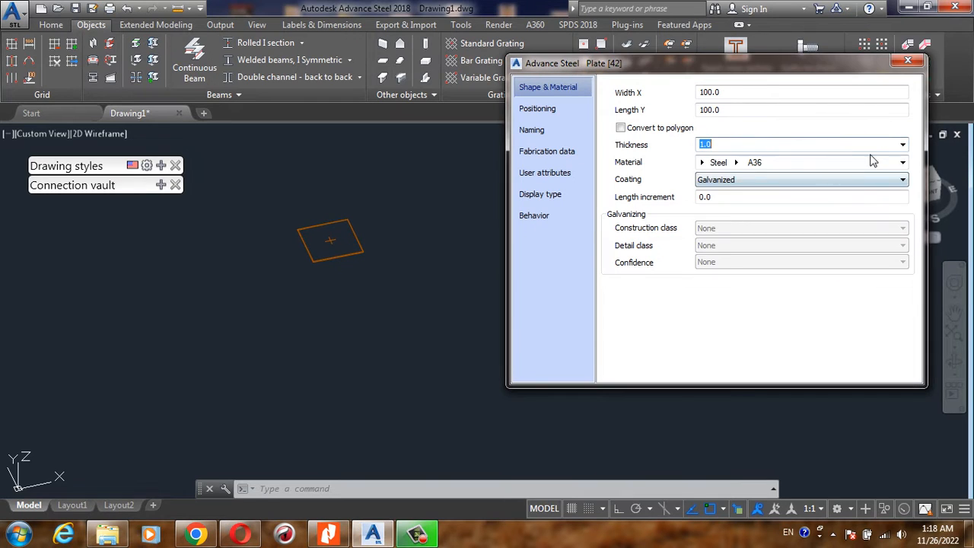
{"action": "left_click", "coordinate": [898, 149]}
{"action": "left_click", "coordinate": [784, 197]}
{"action": "type", "text": "2"}
{"action": "key", "text": "Return"}
- Examine the available material categories, steel grades and coating options for the plate without changing them
{"action": "left_click", "coordinate": [701, 163]}
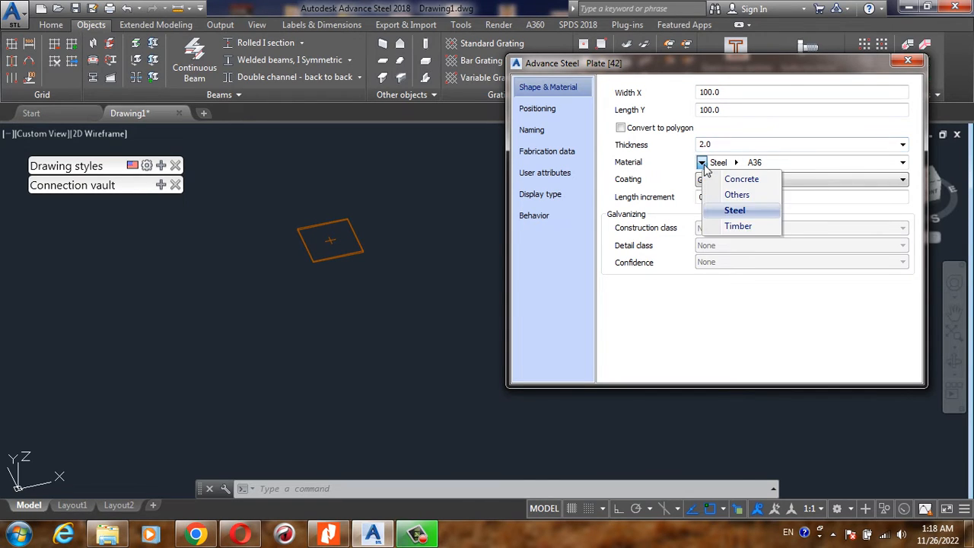
{"action": "left_click", "coordinate": [719, 163]}
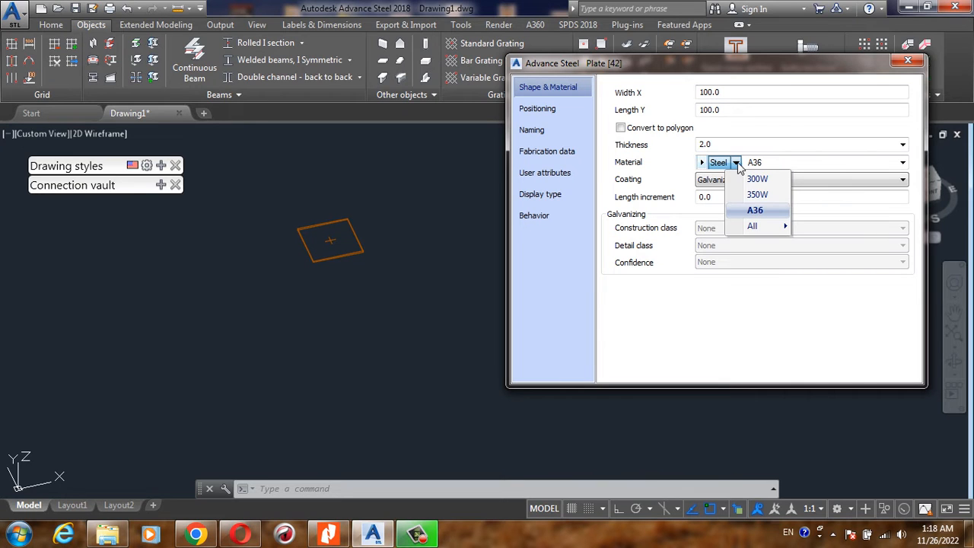
{"action": "mouse_move", "coordinate": [755, 225]}
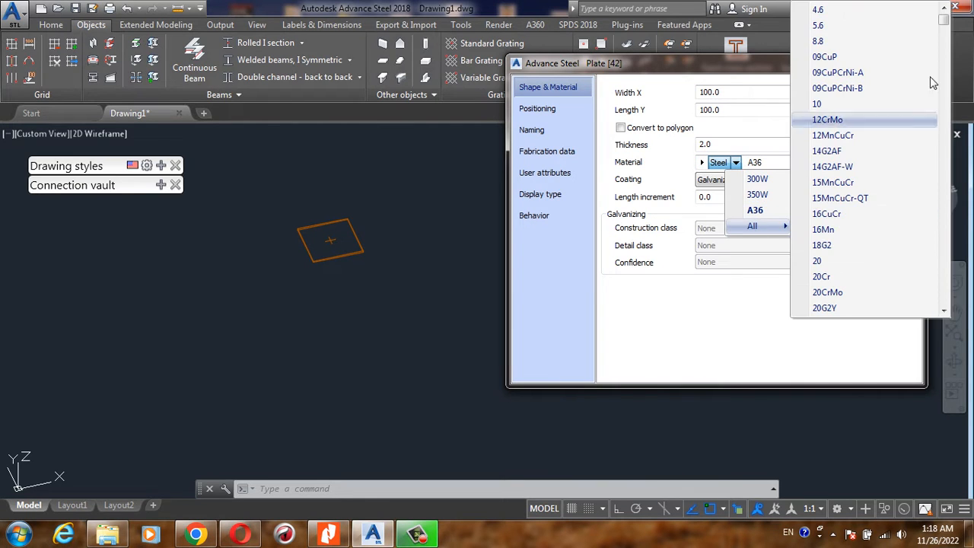
{"action": "mouse_move", "coordinate": [945, 19]}
{"action": "left_mouse_down"}
{"action": "mouse_move", "coordinate": [947, 190]}
{"action": "mouse_move", "coordinate": [945, 27]}
{"action": "left_mouse_up"}
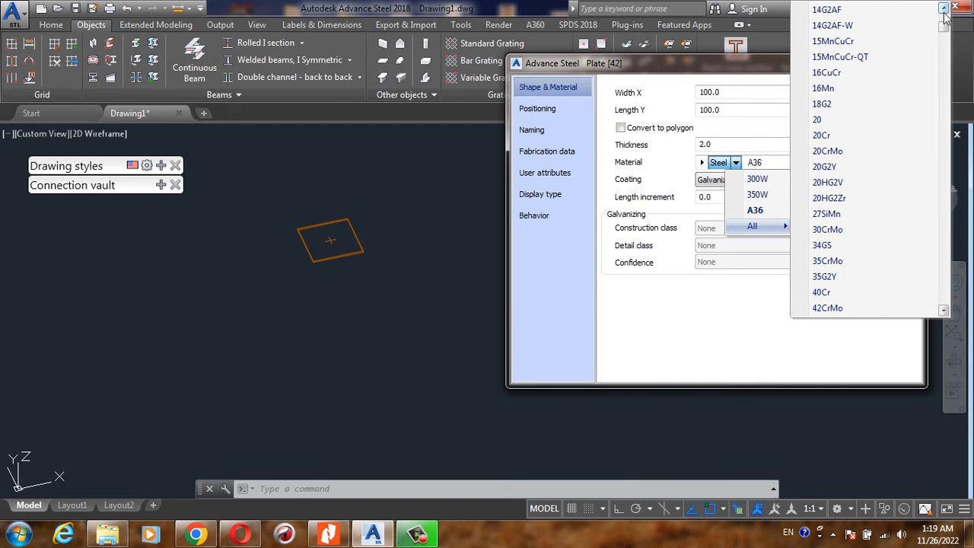
{"action": "left_click", "coordinate": [777, 130]}
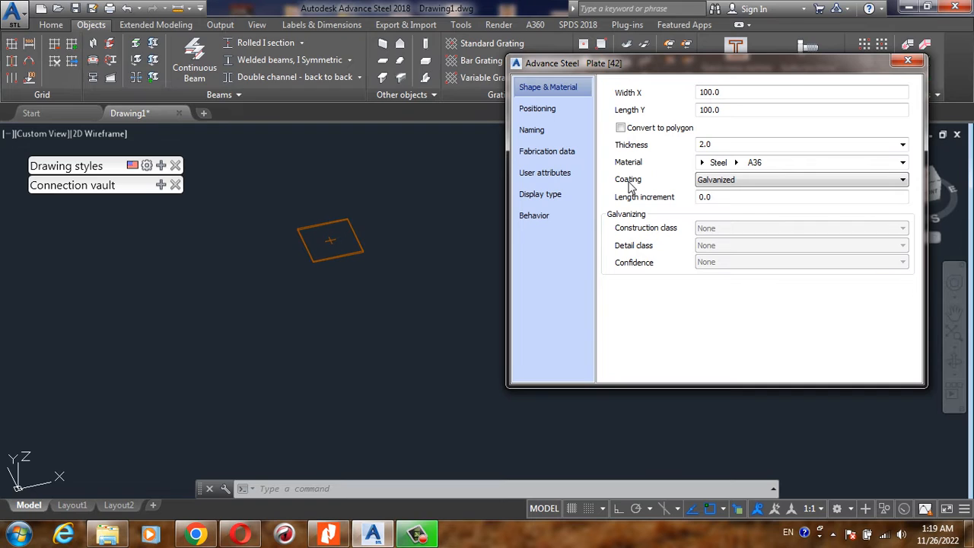
{"action": "left_click", "coordinate": [747, 183]}
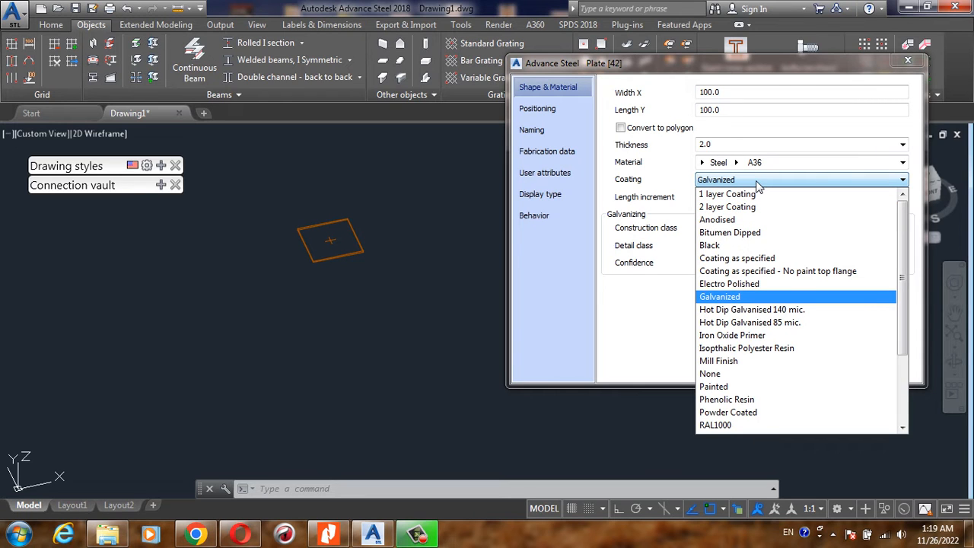
{"action": "left_click_drag", "start_coordinate": [904, 275], "coordinate": [905, 346]}
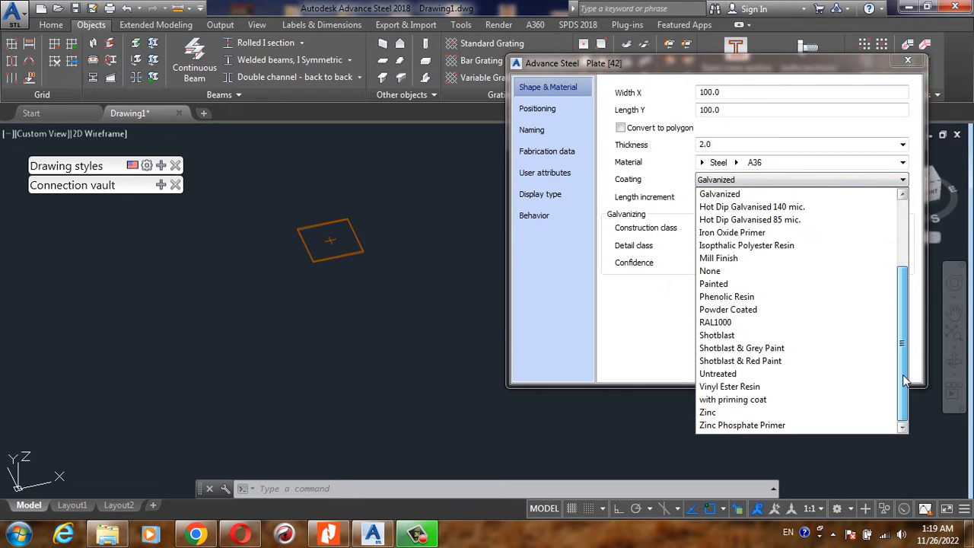
{"action": "left_click_drag", "start_coordinate": [905, 380], "coordinate": [903, 209]}
{"action": "left_click", "coordinate": [660, 307]}
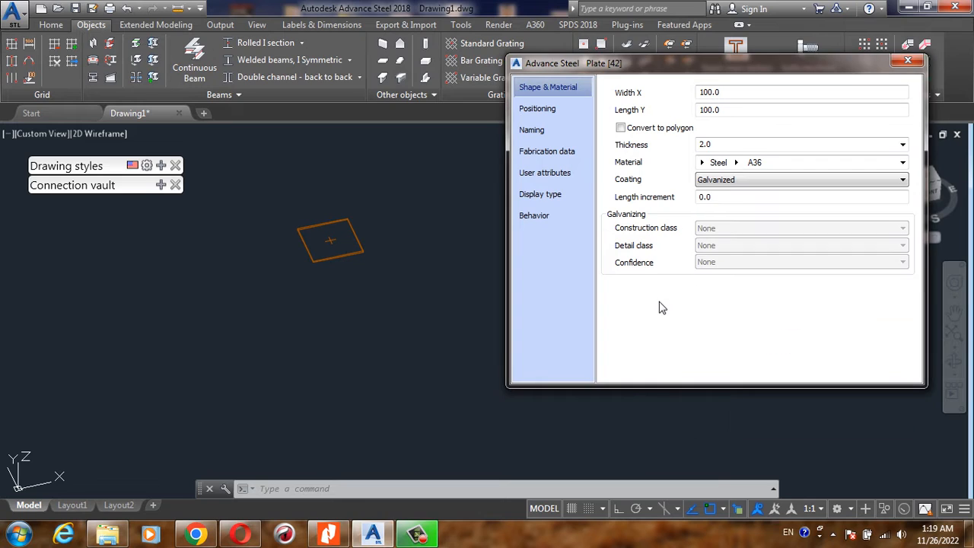
- Try a corner and two edge-midpoint offsets for the plate's positioning, and restore the center offset
{"action": "left_click", "coordinate": [553, 111]}
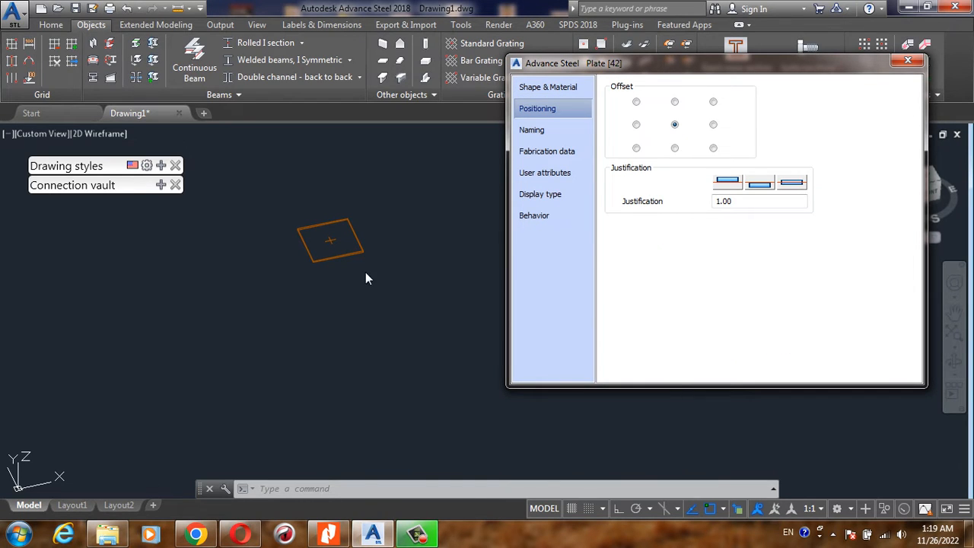
{"action": "scroll", "coordinate": [362, 263], "scroll_direction": "up", "scroll_amount": 6}
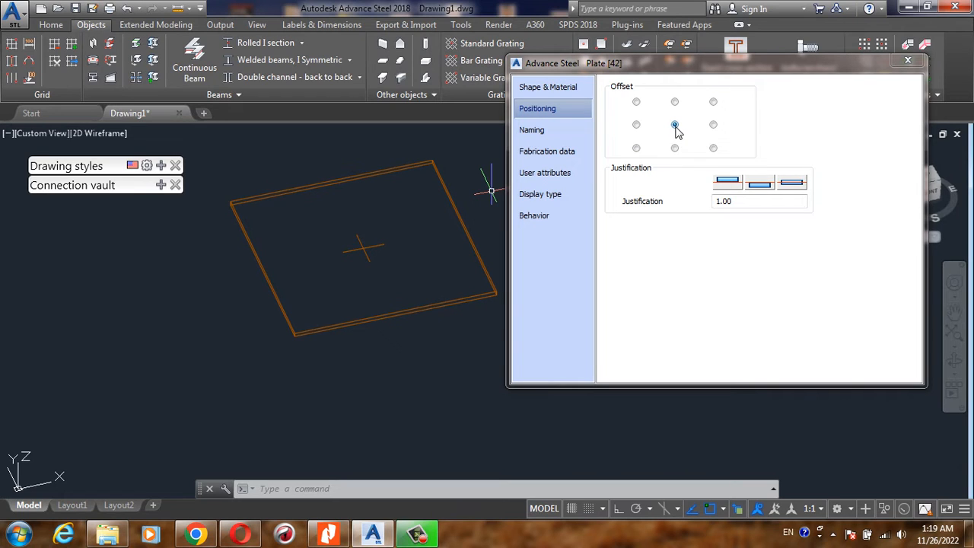
{"action": "left_click", "coordinate": [636, 104]}
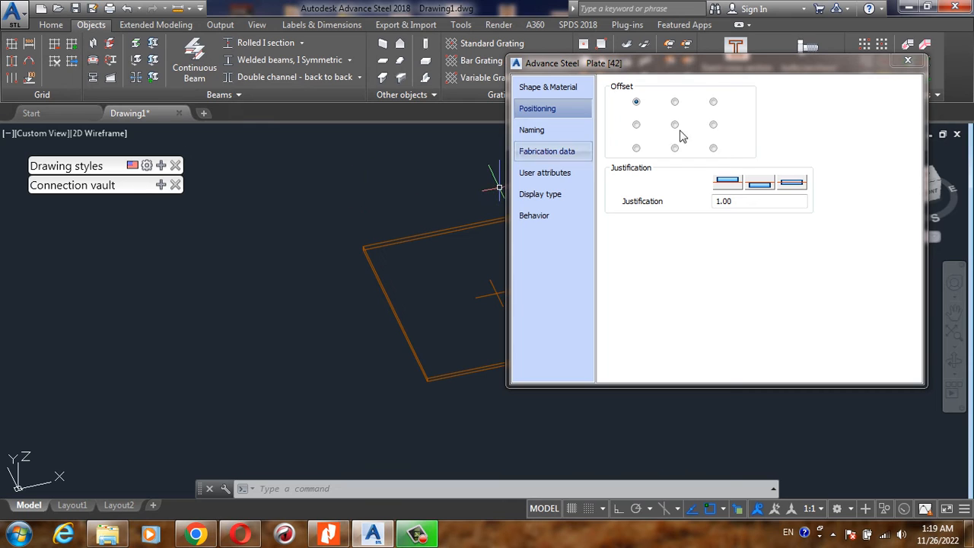
{"action": "left_click", "coordinate": [713, 126]}
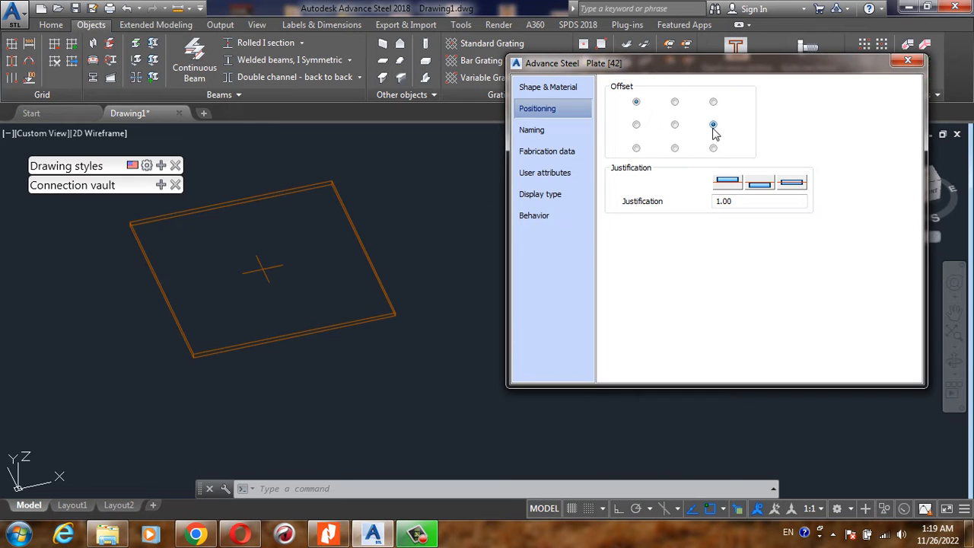
{"action": "left_click", "coordinate": [675, 148]}
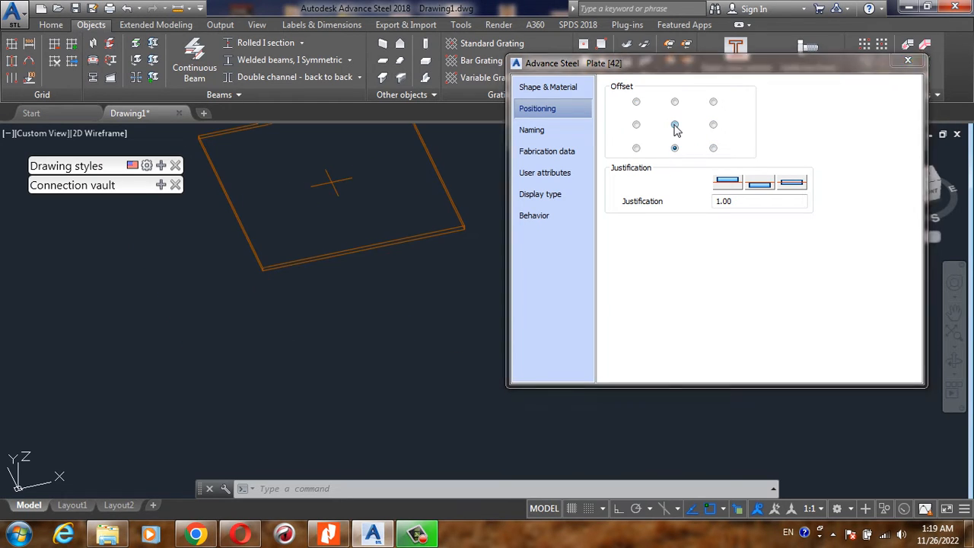
{"action": "left_click", "coordinate": [676, 125]}
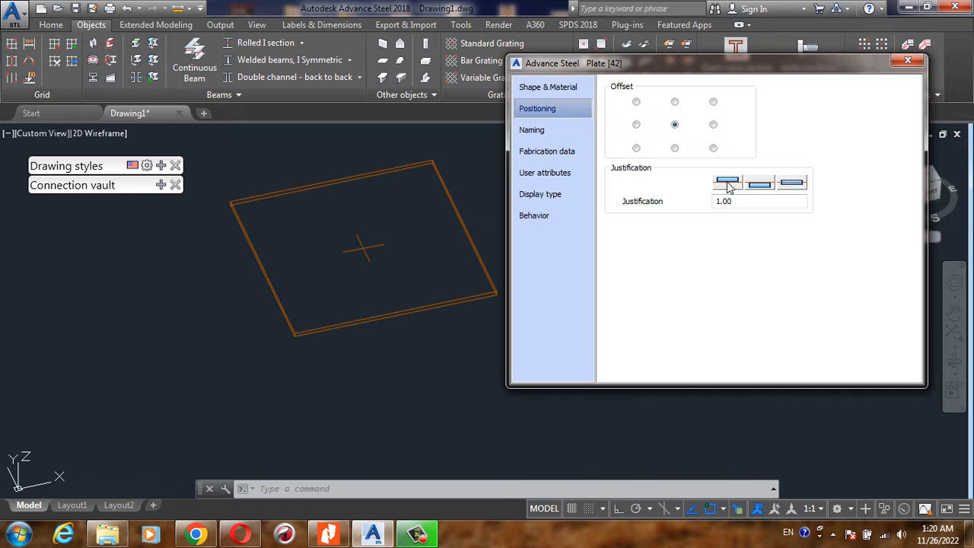
- Set the plate's justification to the middle of its thickness, 0.50
{"action": "left_click", "coordinate": [760, 183]}
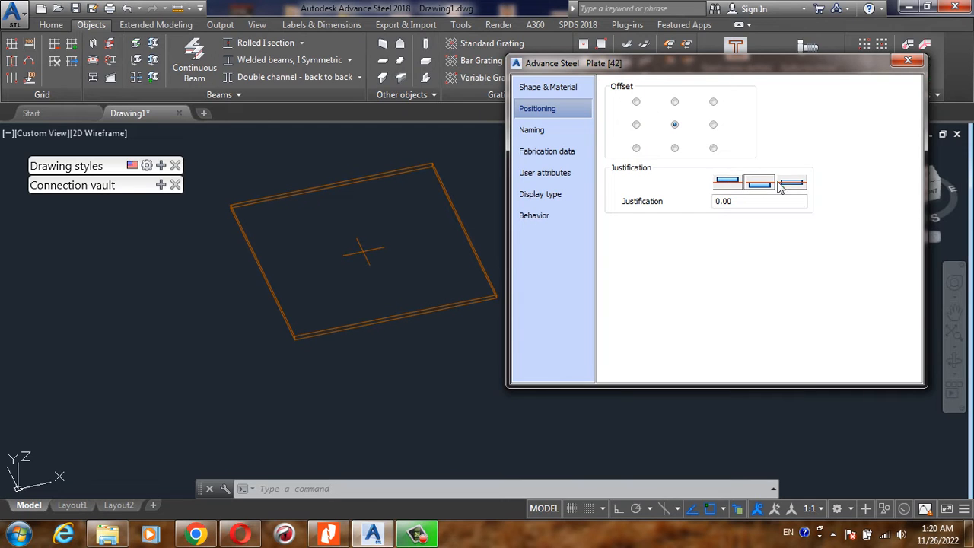
{"action": "left_click", "coordinate": [788, 186]}
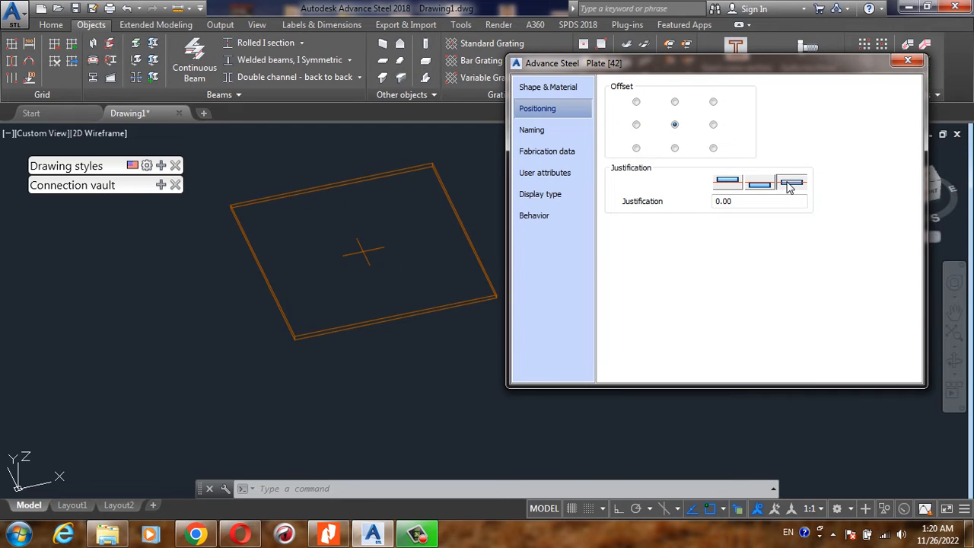
- Set the plate's model role to Plate in its naming properties
{"action": "left_click", "coordinate": [534, 131]}
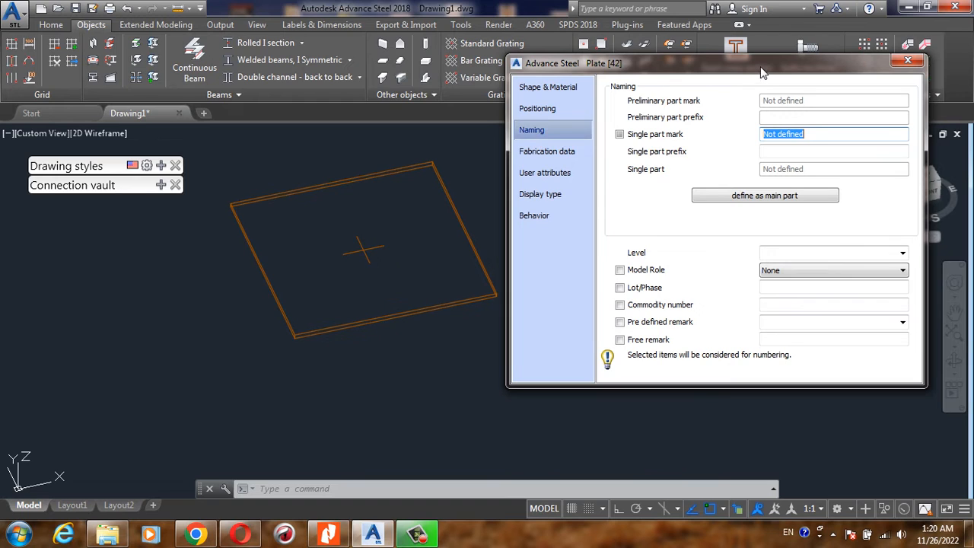
{"action": "left_click_drag", "start_coordinate": [761, 68], "coordinate": [768, 68]}
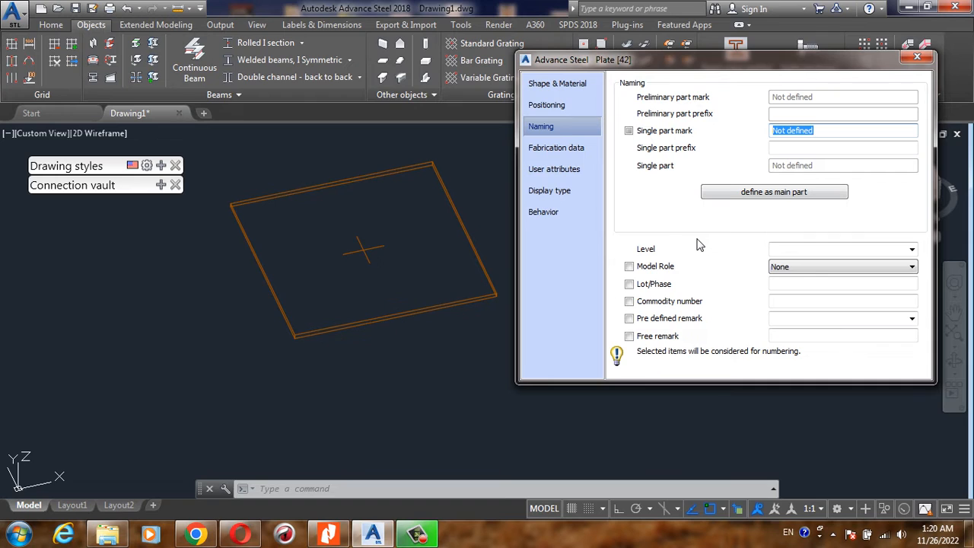
{"action": "left_click", "coordinate": [808, 270]}
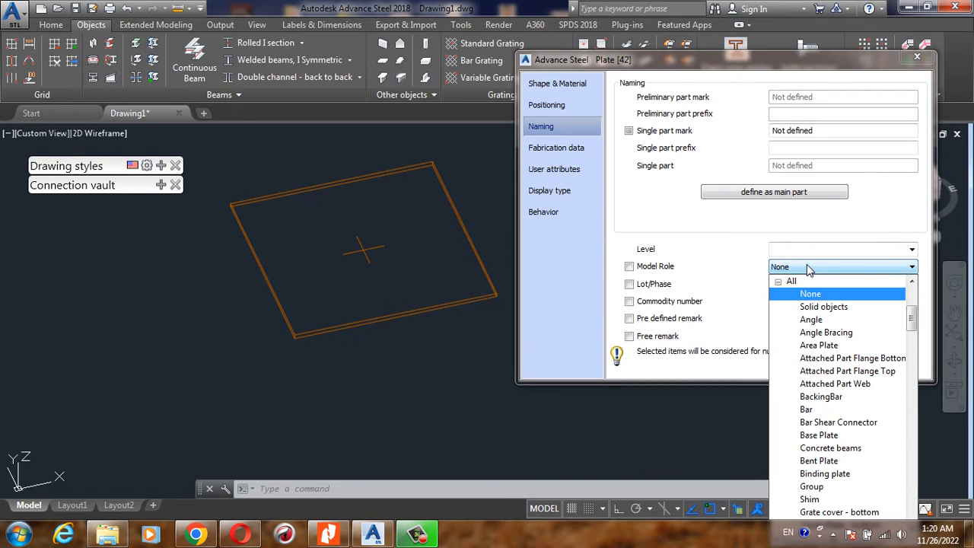
{"action": "left_click", "coordinate": [807, 266]}
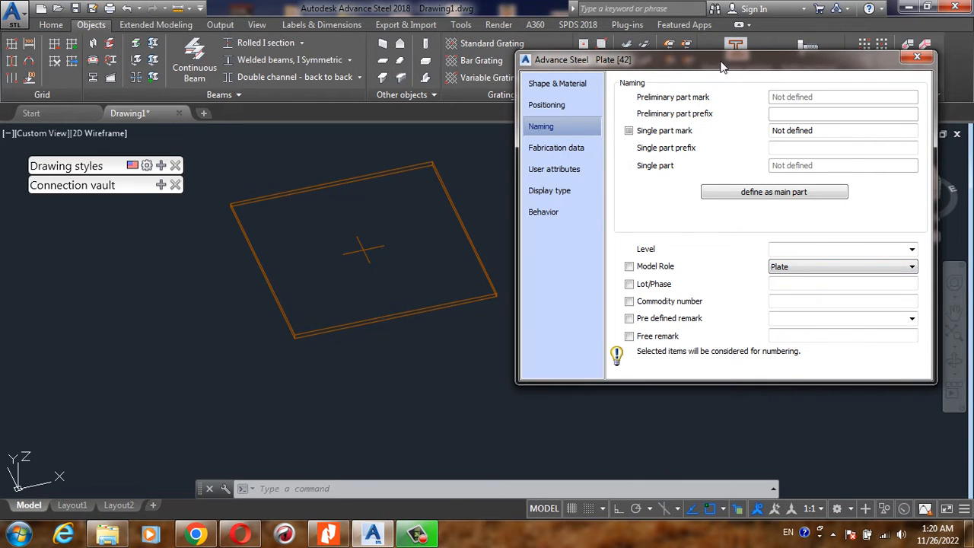
- Examine the available model roles, fabrication data and user attributes of the plate without changing them
{"action": "left_click_drag", "start_coordinate": [723, 67], "coordinate": [729, 46]}
{"action": "left_click", "coordinate": [840, 246]}
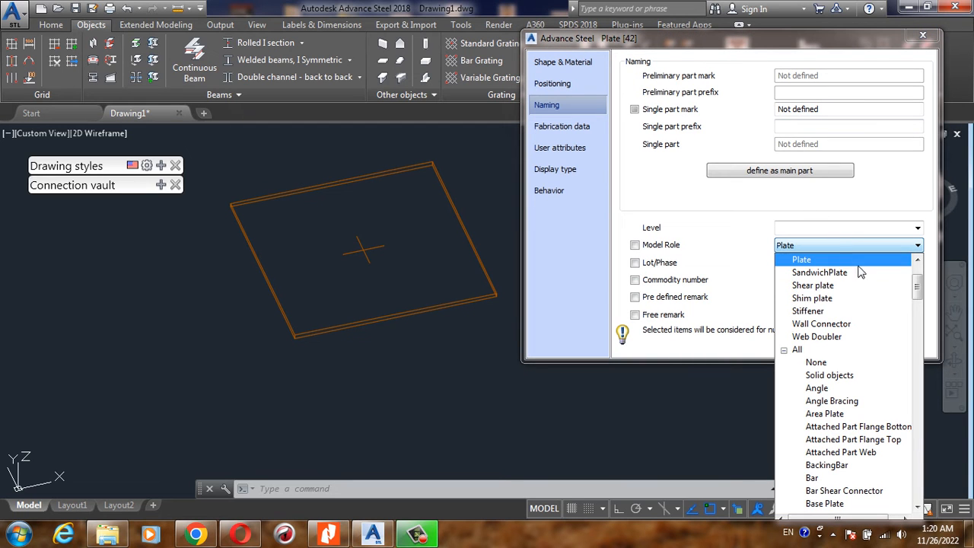
{"action": "left_click_drag", "start_coordinate": [920, 288], "coordinate": [918, 326]}
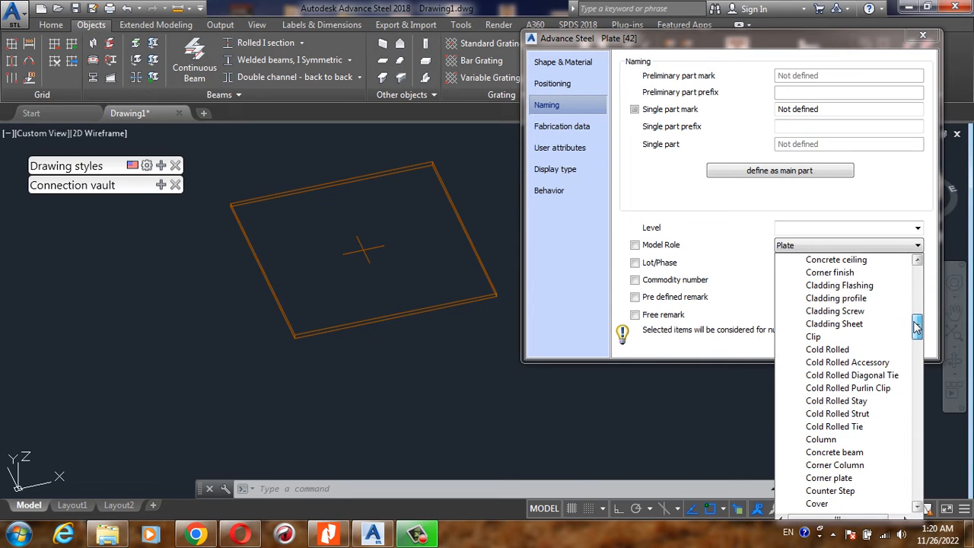
{"action": "left_click", "coordinate": [887, 213]}
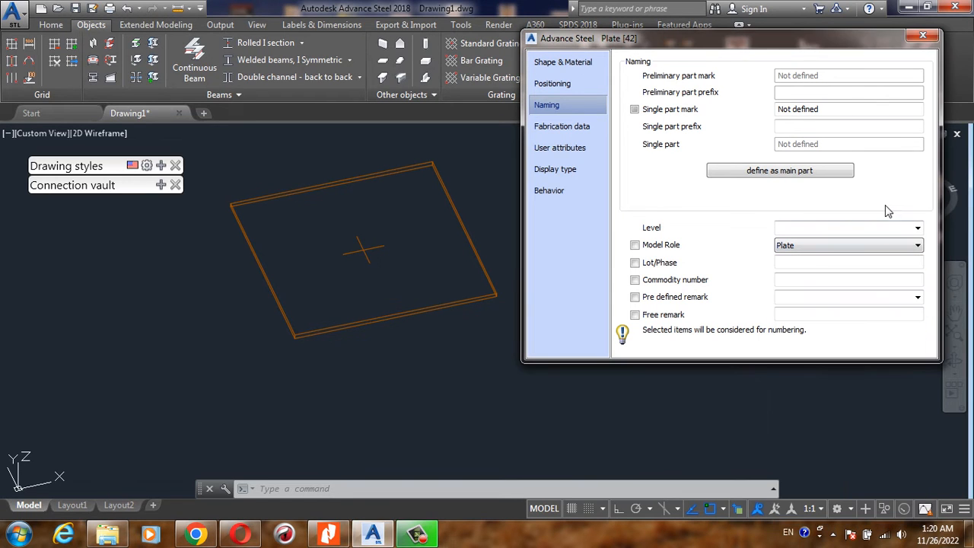
{"action": "left_click", "coordinate": [550, 128]}
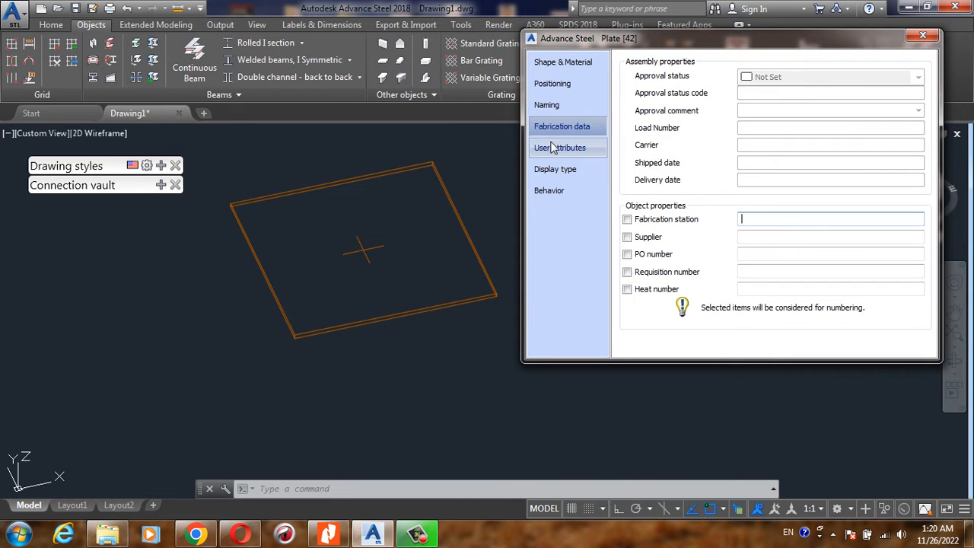
{"action": "left_click", "coordinate": [553, 151]}
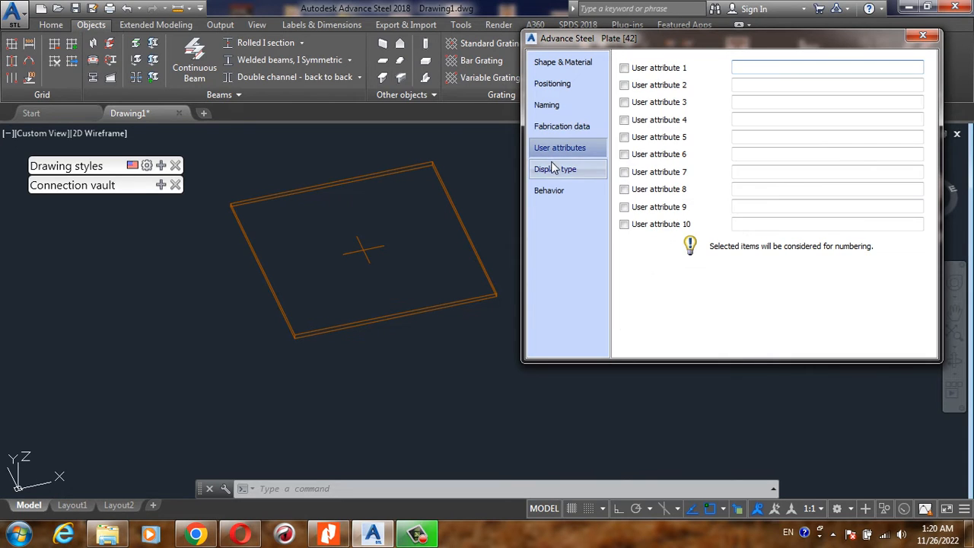
- Try the Exact, Exact with weld preparations and Off display types, restore Standard, and close the plate's properties
{"action": "left_click", "coordinate": [554, 172]}
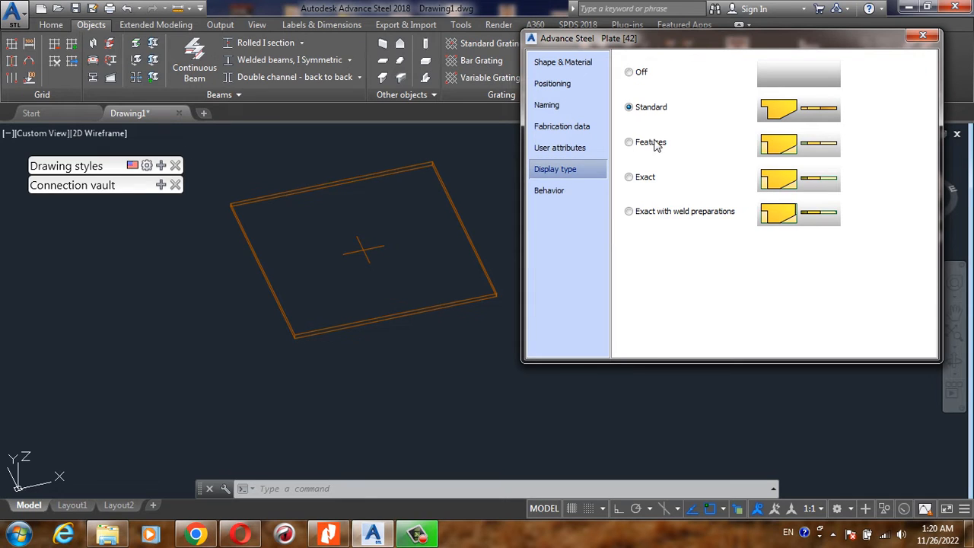
{"action": "left_click", "coordinate": [644, 179]}
{"action": "left_click", "coordinate": [638, 214]}
{"action": "left_click", "coordinate": [631, 73]}
{"action": "left_click", "coordinate": [630, 107]}
{"action": "left_click", "coordinate": [922, 40]}
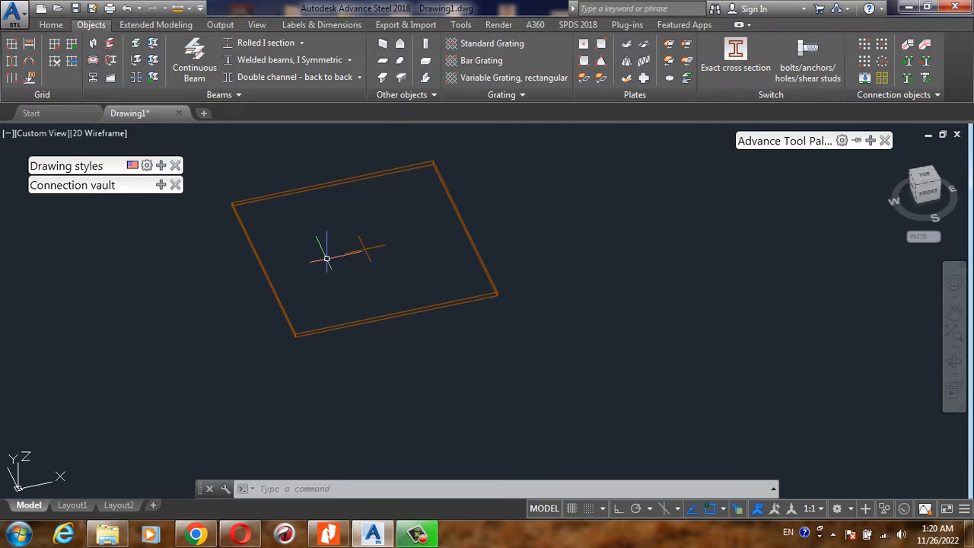
- Create a second rectangular plate, about 146 by 136, beside the first by specifying the two endpoints of its diagonal
{"action": "scroll", "coordinate": [376, 251], "scroll_direction": "down", "scroll_amount": 4}
{"action": "scroll", "coordinate": [376, 236], "scroll_direction": "up", "scroll_amount": 4}
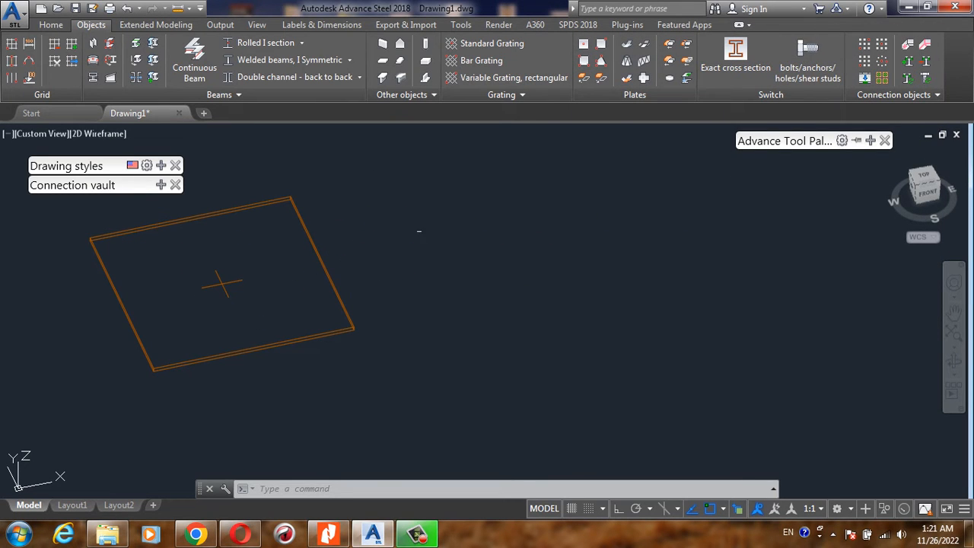
{"action": "left_click", "coordinate": [582, 77]}
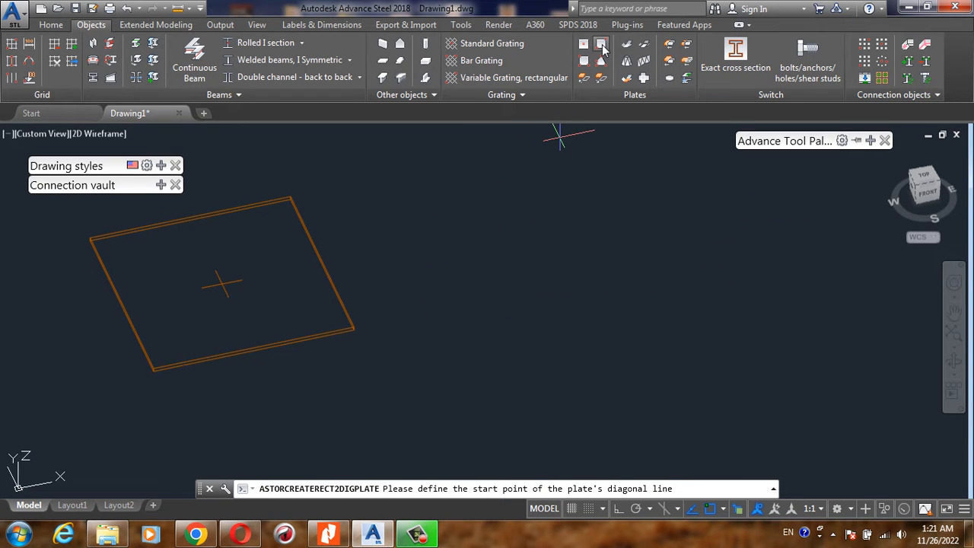
{"action": "left_click", "coordinate": [51, 24]}
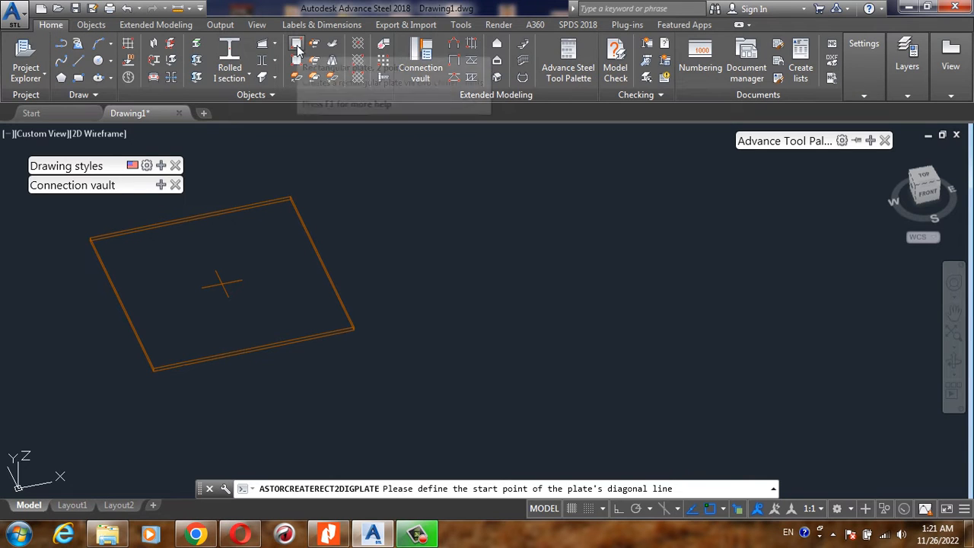
{"action": "left_click", "coordinate": [91, 24]}
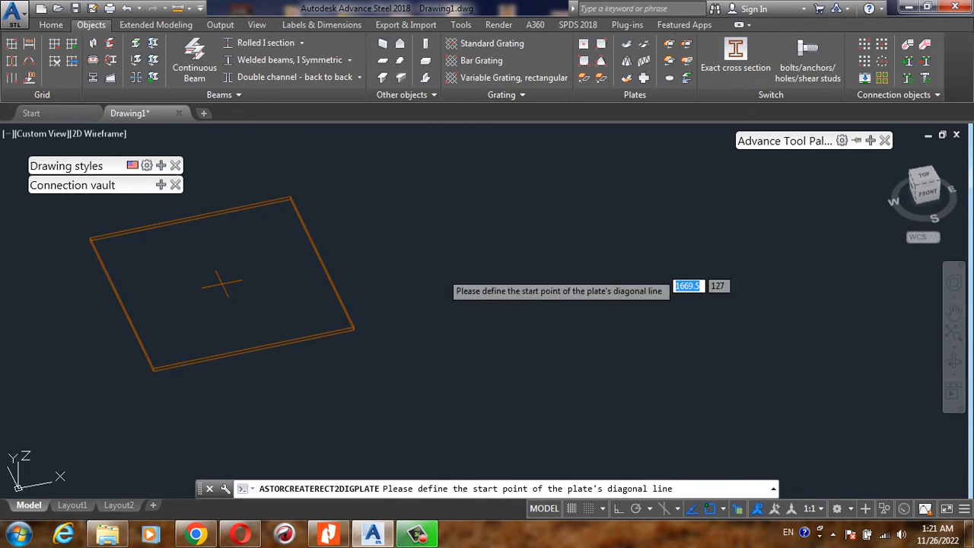
{"action": "left_click", "coordinate": [387, 200]}
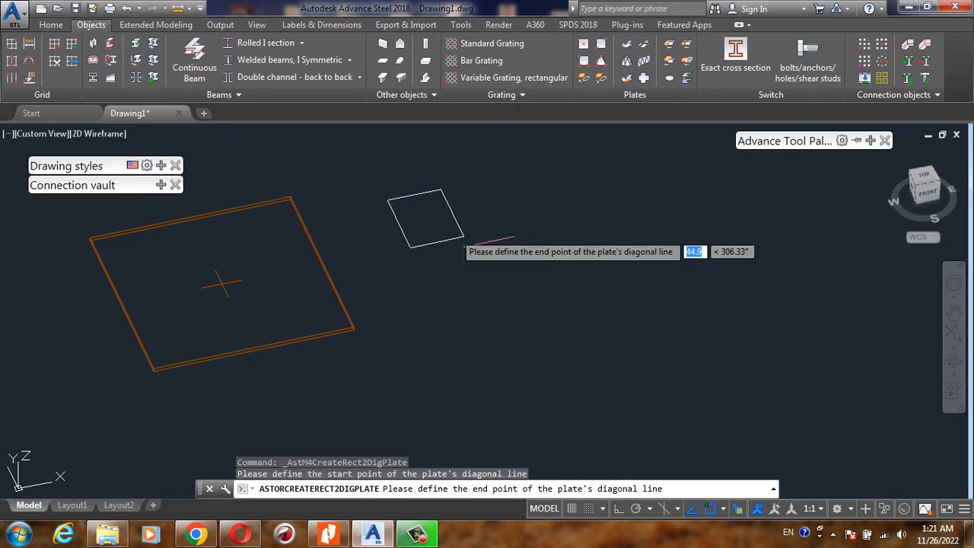
{"action": "left_click", "coordinate": [766, 315]}
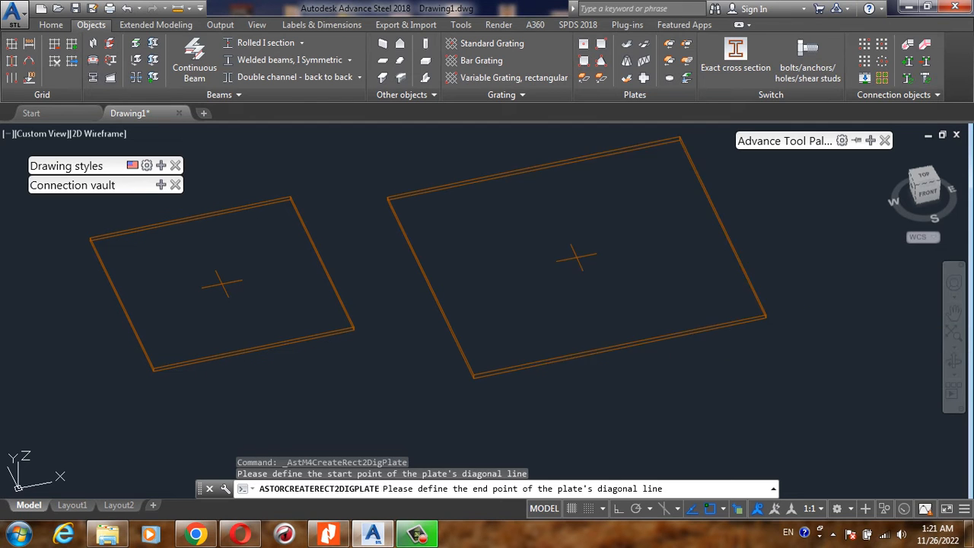
- Set the second plate's Width X to 200 and Length Y to 150
{"action": "mouse_move", "coordinate": [671, 44]}
{"action": "left_mouse_down"}
{"action": "mouse_move", "coordinate": [720, 50]}
{"action": "mouse_move", "coordinate": [736, 85]}
{"action": "left_mouse_up"}
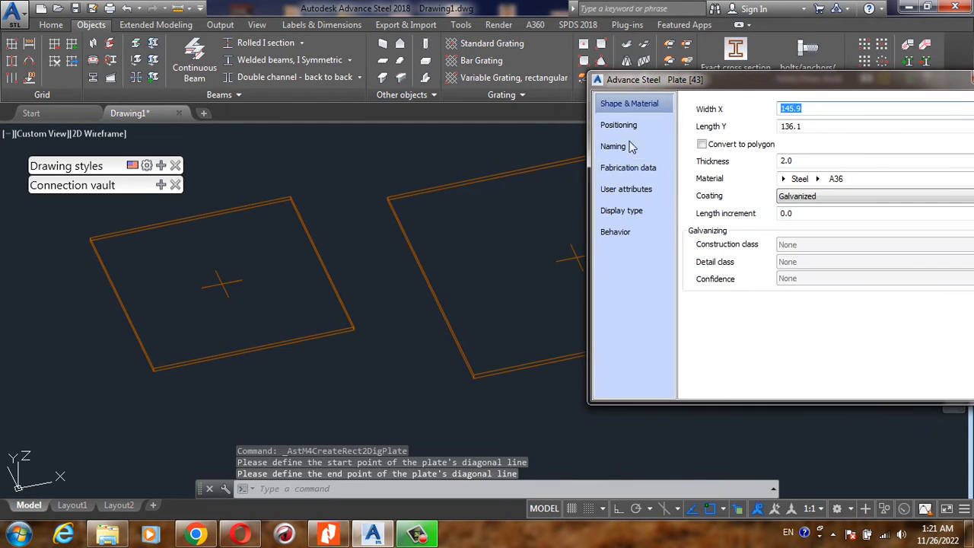
{"action": "scroll", "coordinate": [219, 250], "scroll_direction": "down", "scroll_amount": 4}
{"action": "scroll", "coordinate": [374, 218], "scroll_direction": "up", "scroll_amount": 2}
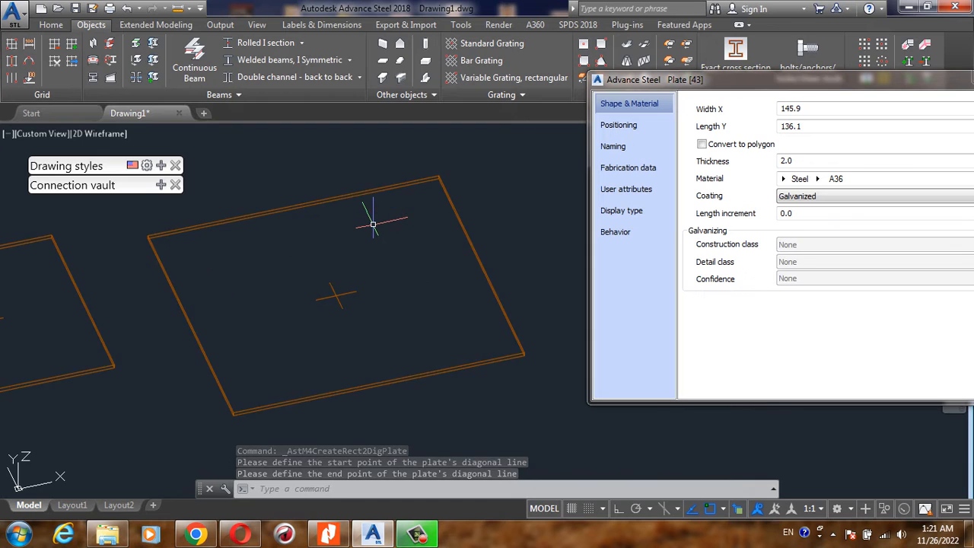
{"action": "scroll", "coordinate": [282, 217], "scroll_direction": "down", "scroll_amount": 2}
{"action": "scroll", "coordinate": [229, 221], "scroll_direction": "up", "scroll_amount": 2}
{"action": "left_click", "coordinate": [786, 98]}
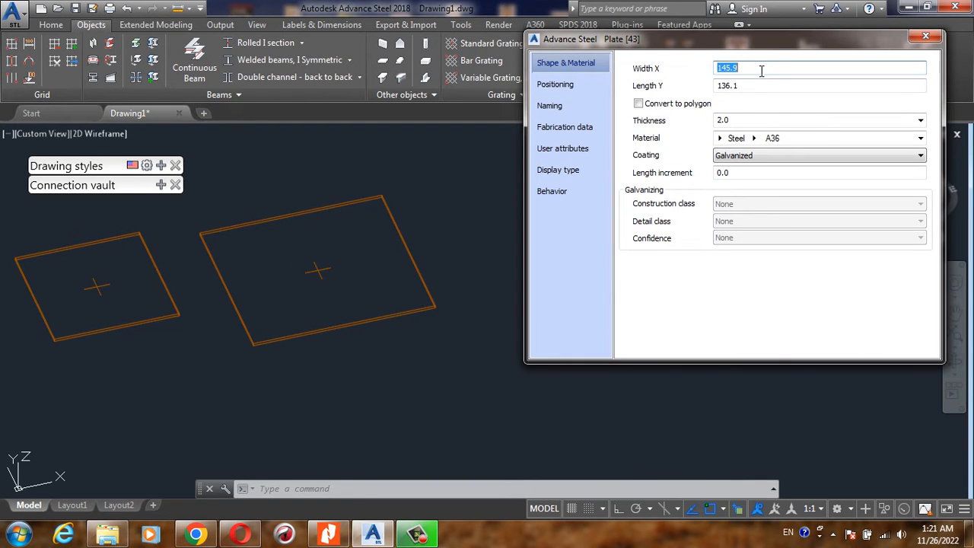
{"action": "left_click_drag", "start_coordinate": [754, 68], "coordinate": [664, 62]}
{"action": "left_click_drag", "start_coordinate": [747, 86], "coordinate": [689, 83]}
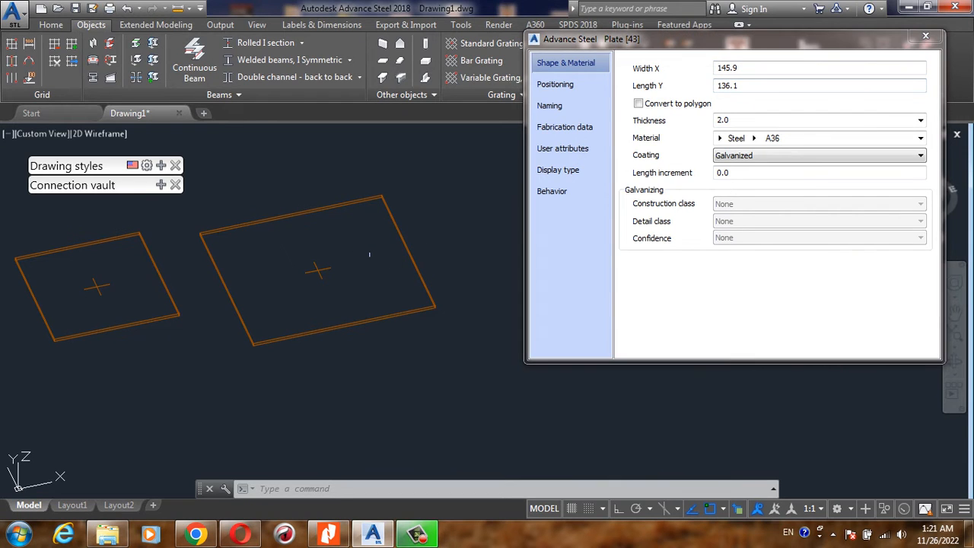
{"action": "left_click_drag", "start_coordinate": [761, 67], "coordinate": [651, 72]}
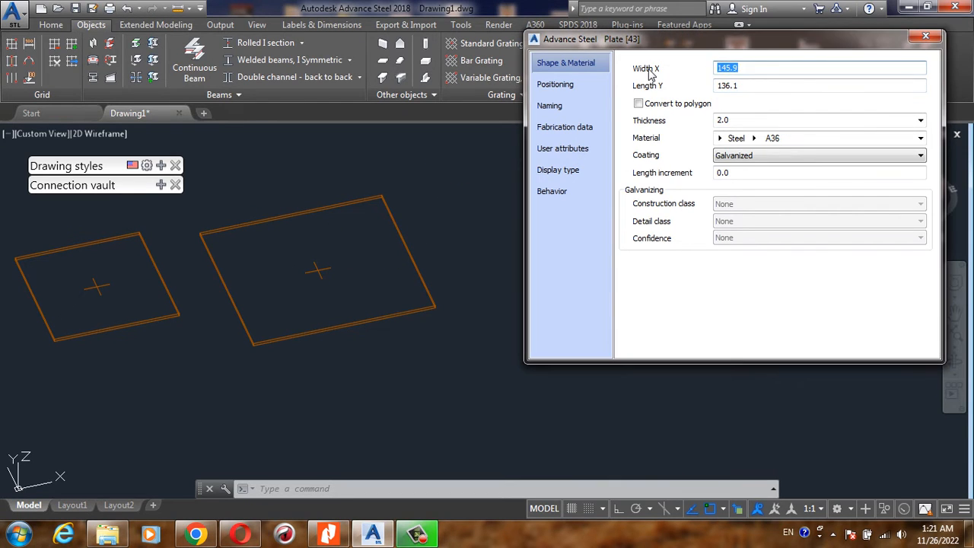
{"action": "type", "text": "200"}
{"action": "left_click_drag", "start_coordinate": [747, 85], "coordinate": [684, 82]}
{"action": "type", "text": "150"}
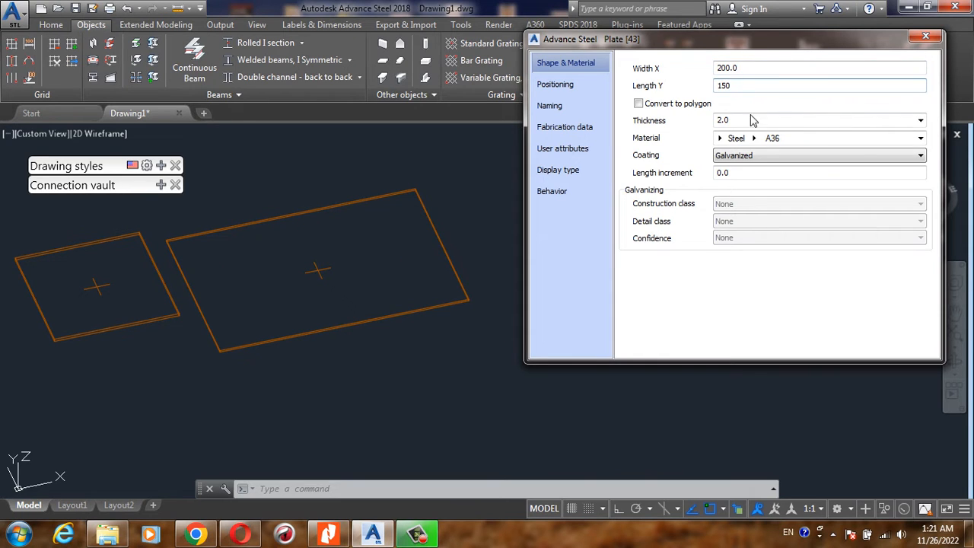
- Set the second plate's thickness to 4.0 and close its properties
{"action": "left_click_drag", "start_coordinate": [752, 120], "coordinate": [734, 118]}
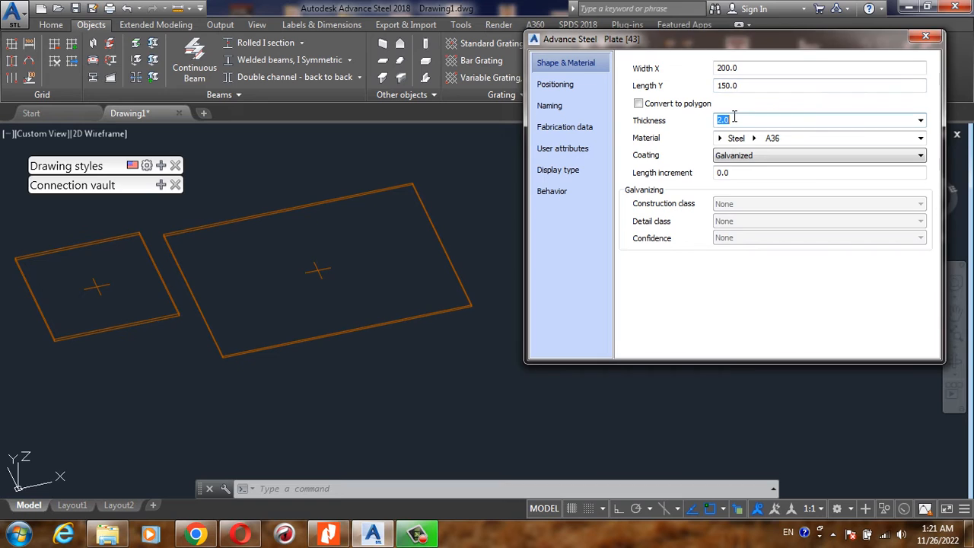
{"action": "type", "text": "4"}
{"action": "key", "text": "Return"}
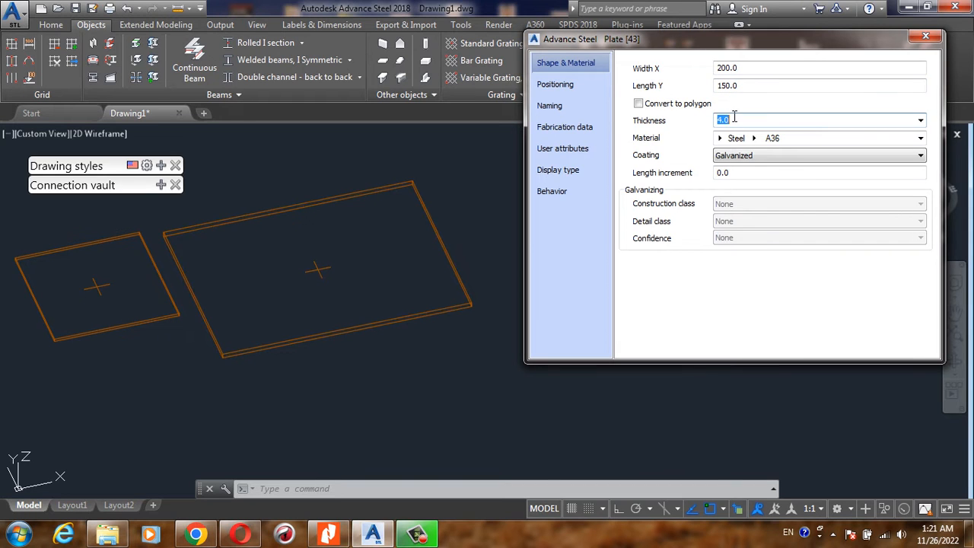
{"action": "left_click", "coordinate": [925, 36]}
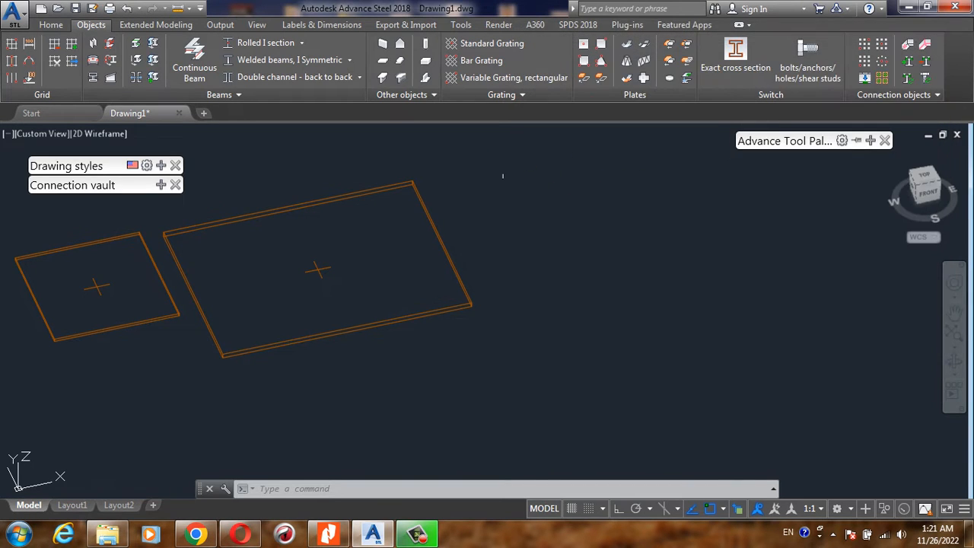
- Start a three-point rectangular plate beyond the second plate, setting its X edge about 136 long with Ortho on
{"action": "scroll", "coordinate": [458, 170], "scroll_direction": "down", "scroll_amount": 2}
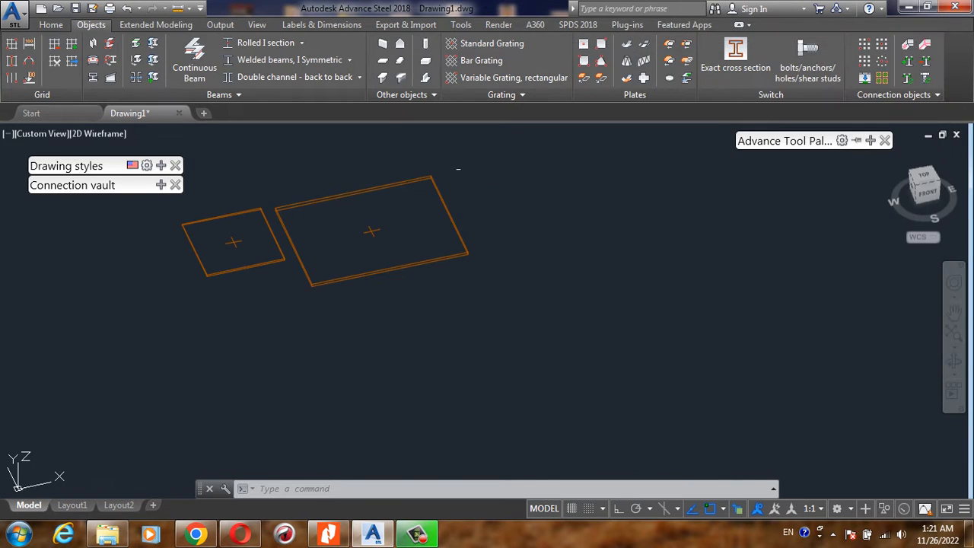
{"action": "left_click", "coordinate": [583, 61]}
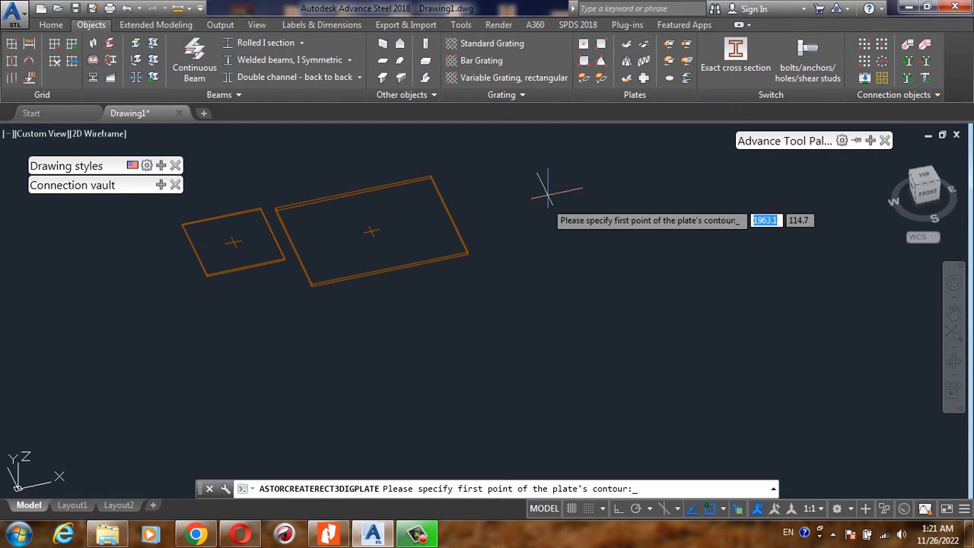
{"action": "left_click", "coordinate": [523, 238]}
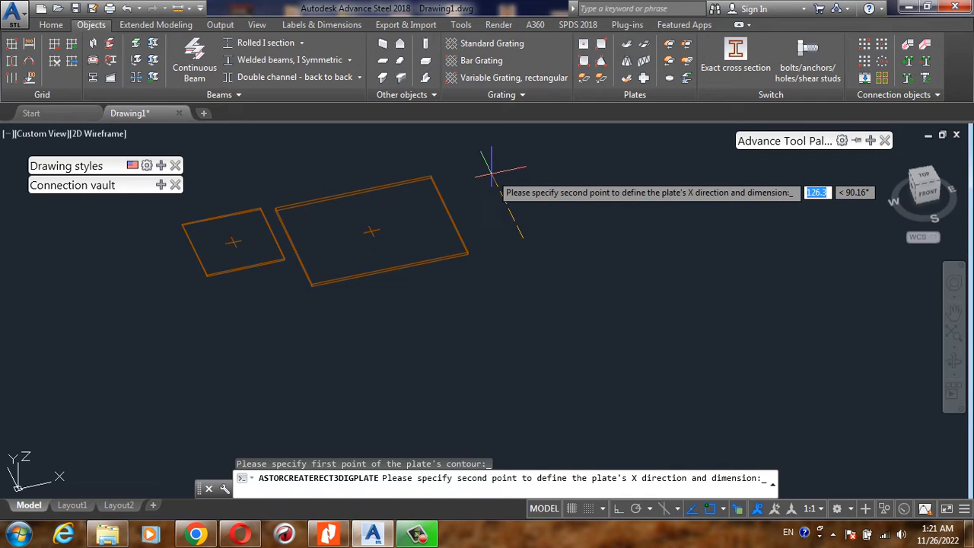
{"action": "key", "text": "F8"}
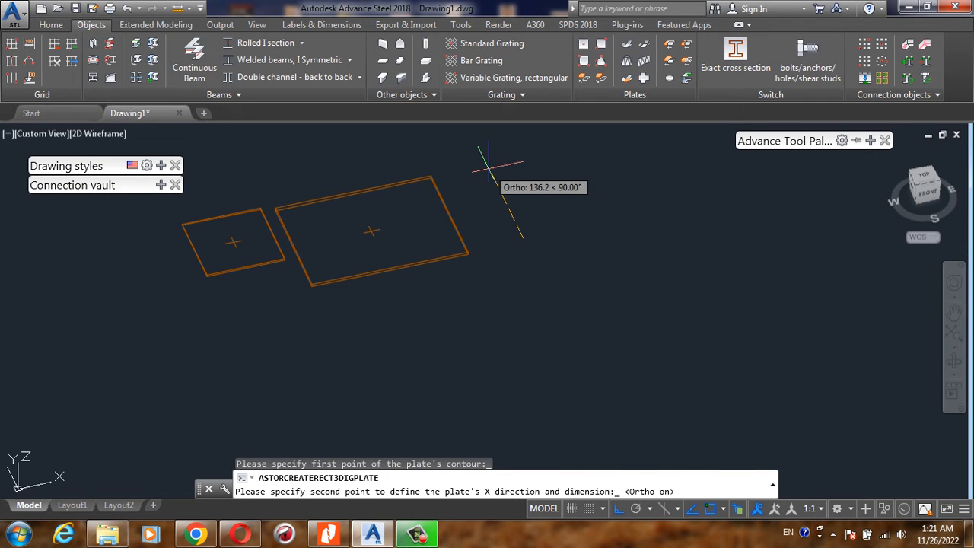
{"action": "left_click", "coordinate": [489, 164]}
- Specify the third point to give the plate an inclined plane and a Y length of about 233, and close its properties
{"action": "middle_click_drag", "start_coordinate": [490, 166], "coordinate": [508, 215], "text": "shift"}
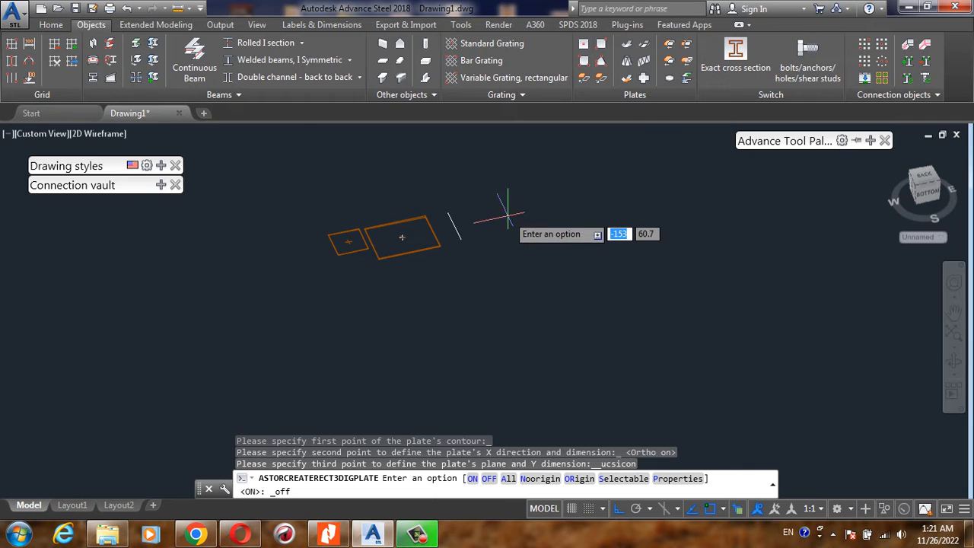
{"action": "scroll", "coordinate": [508, 217], "scroll_direction": "up", "scroll_amount": 4}
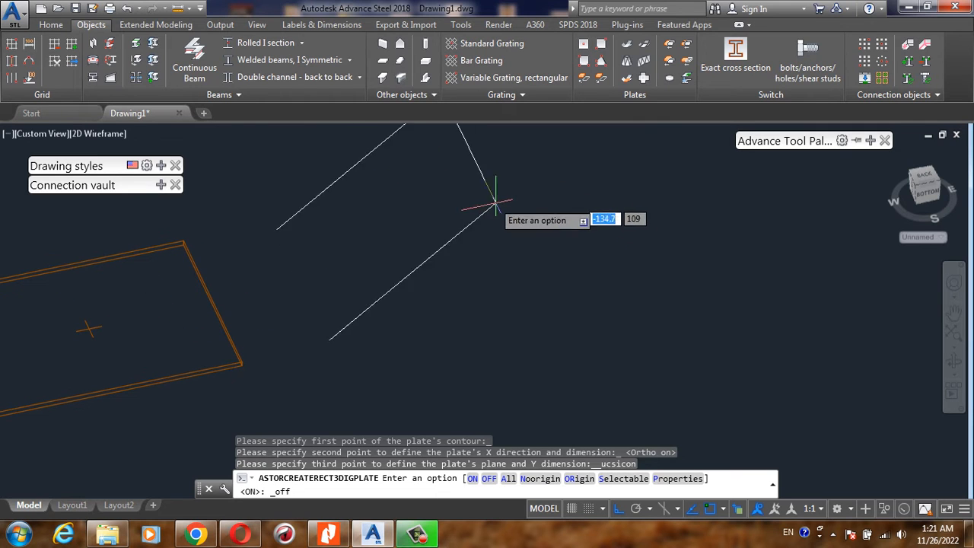
{"action": "scroll", "coordinate": [474, 203], "scroll_direction": "down", "scroll_amount": 5}
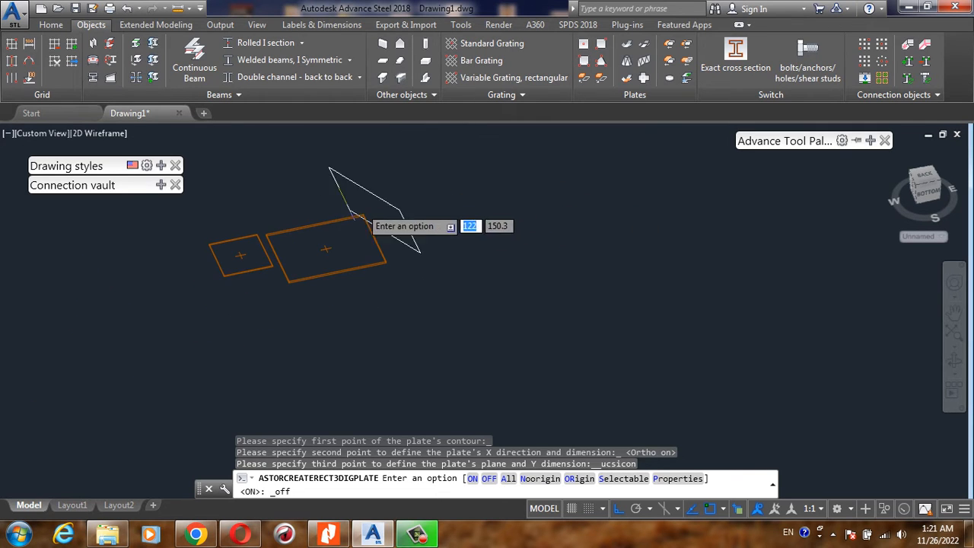
{"action": "scroll", "coordinate": [354, 216], "scroll_direction": "up", "scroll_amount": 3}
{"action": "scroll", "coordinate": [576, 246], "scroll_direction": "down", "scroll_amount": 4}
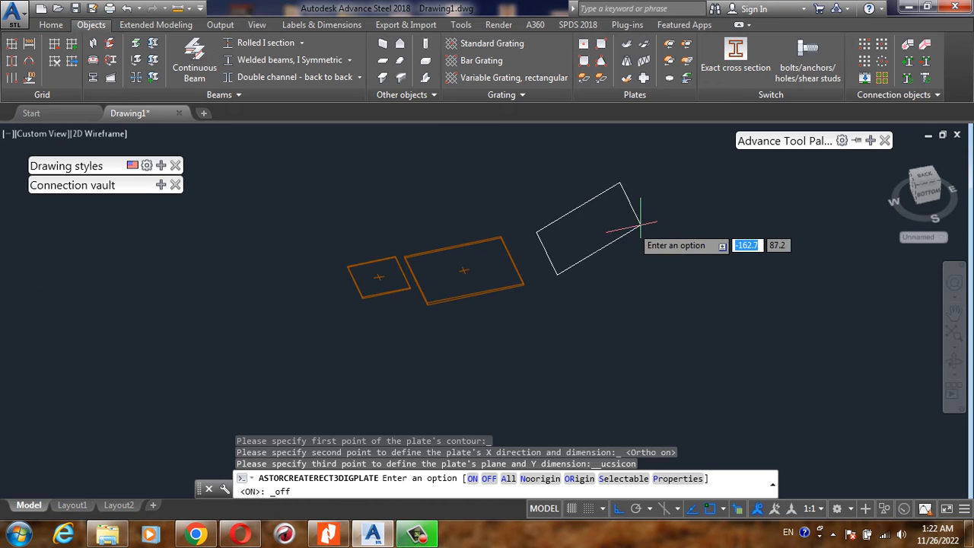
{"action": "scroll", "coordinate": [640, 226], "scroll_direction": "up", "scroll_amount": 4}
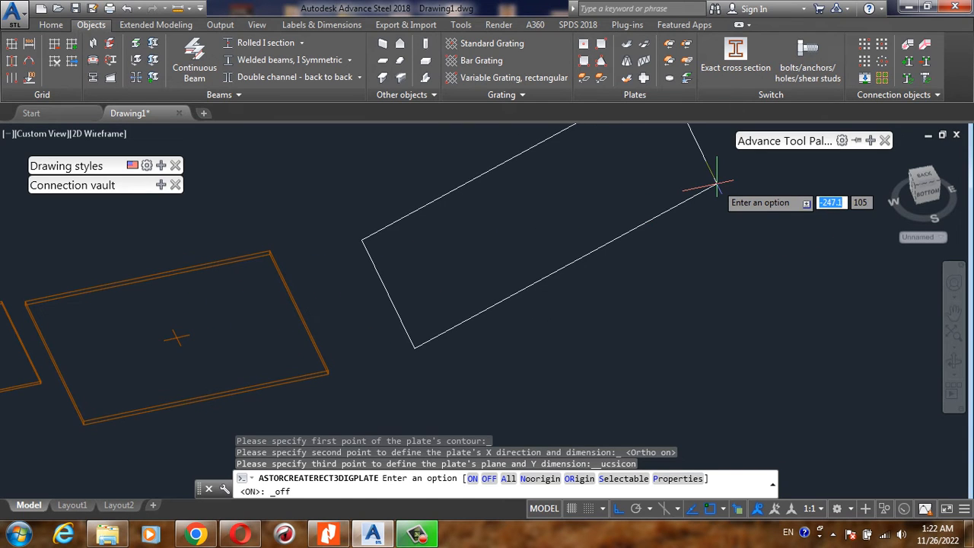
{"action": "left_click", "coordinate": [673, 195]}
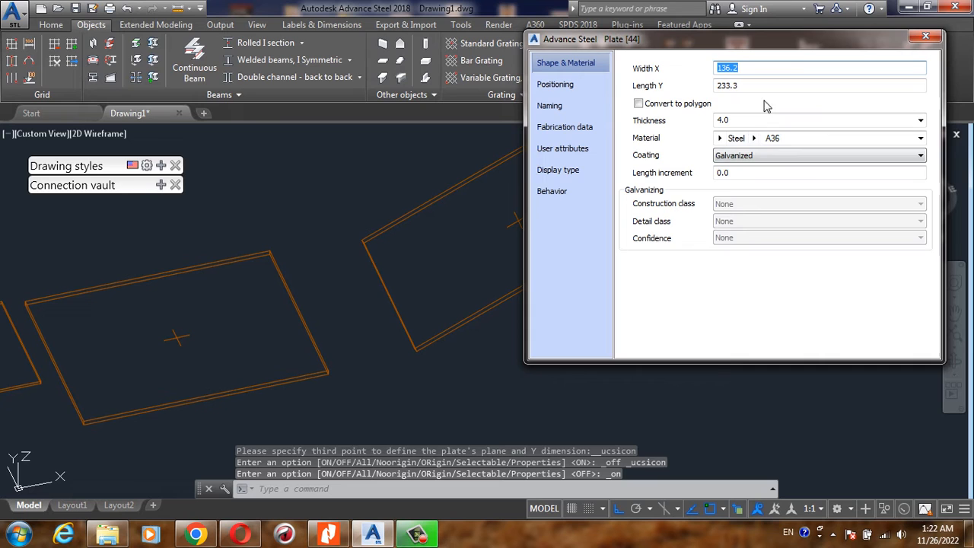
{"action": "left_click", "coordinate": [921, 42]}
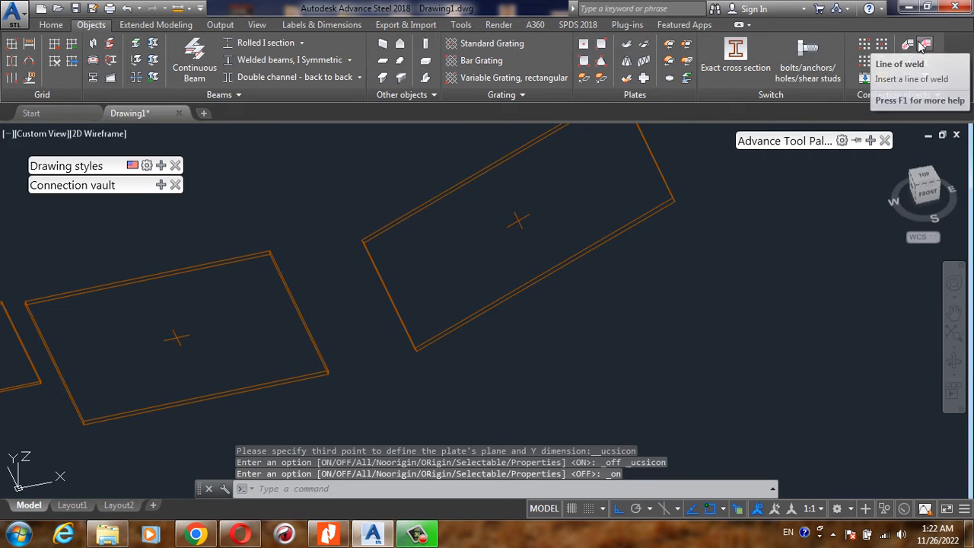
- Start a polygon plate in front of the rectangular plates with its first edge along the X direction, and turn Ortho off
{"action": "scroll", "coordinate": [465, 288], "scroll_direction": "down", "scroll_amount": 4}
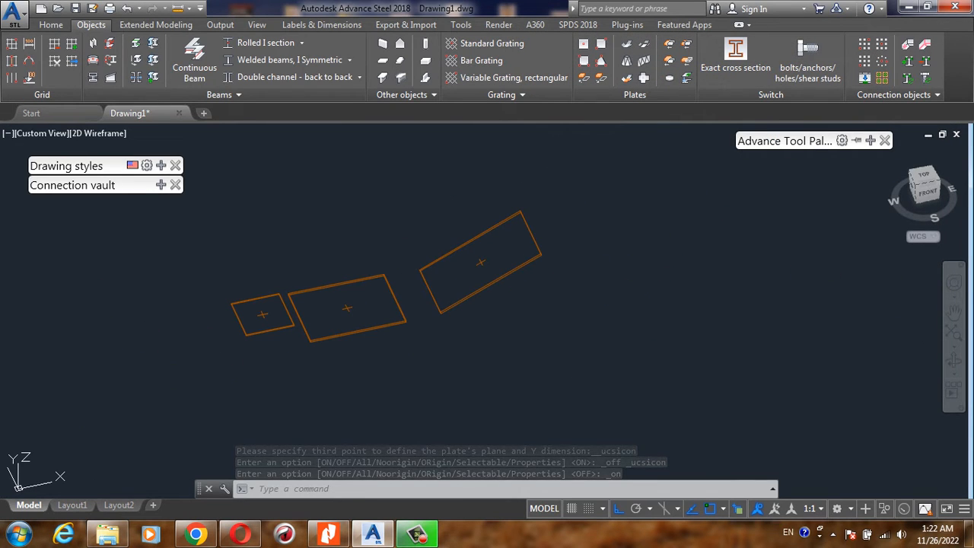
{"action": "middle_click_drag", "start_coordinate": [464, 288], "coordinate": [555, 348], "text": "shift"}
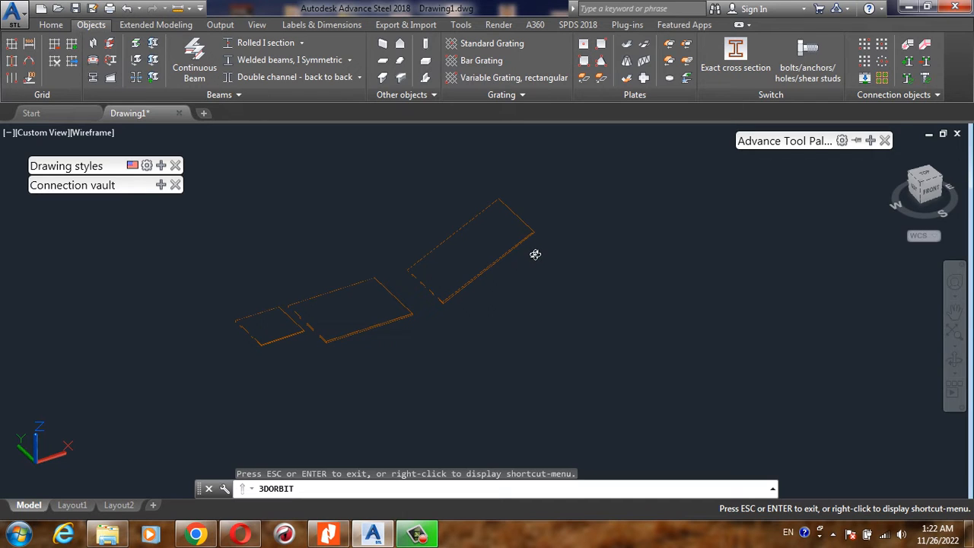
{"action": "middle_click_drag", "start_coordinate": [535, 254], "coordinate": [538, 246], "text": "shift"}
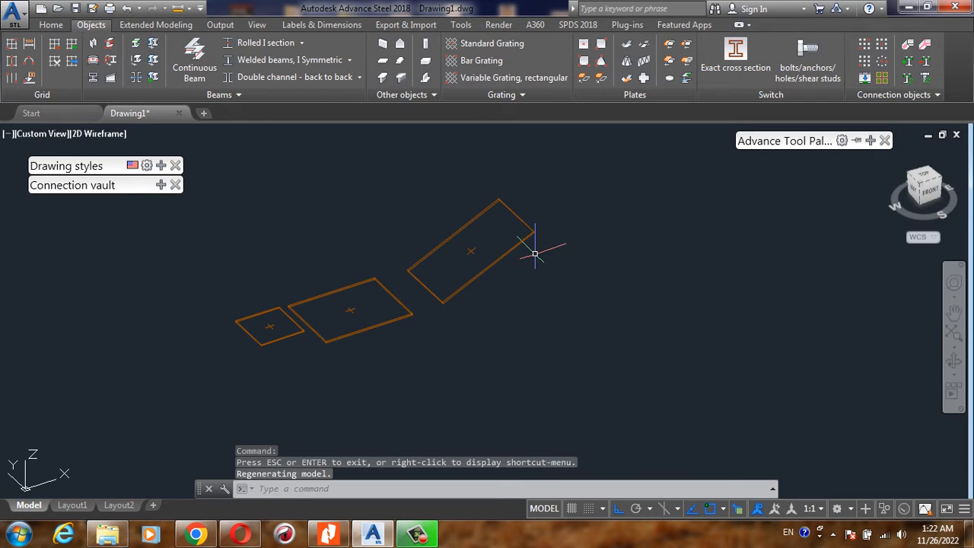
{"action": "left_click", "coordinate": [601, 63]}
{"action": "scroll", "coordinate": [487, 285], "scroll_direction": "up", "scroll_amount": 1}
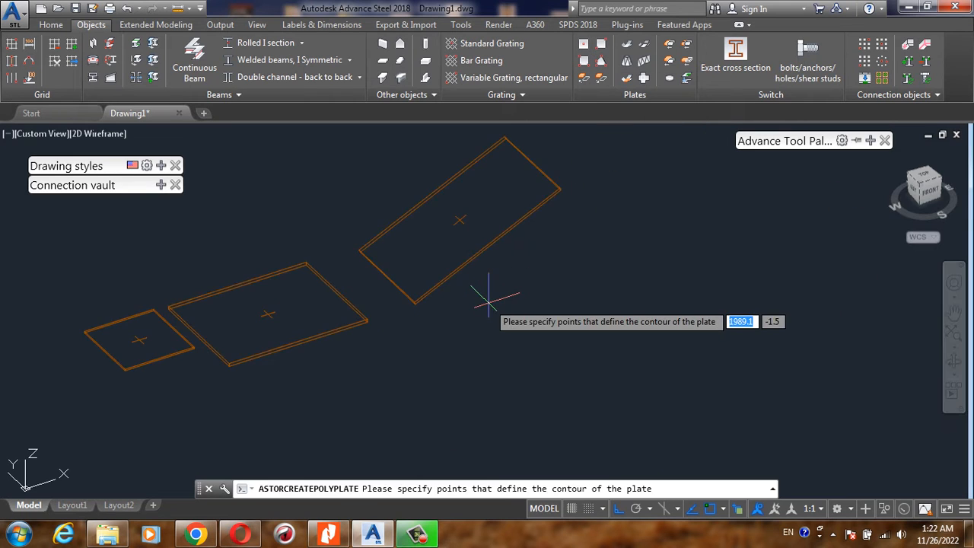
{"action": "scroll", "coordinate": [487, 259], "scroll_direction": "down", "scroll_amount": 2}
{"action": "scroll", "coordinate": [422, 331], "scroll_direction": "up", "scroll_amount": 3}
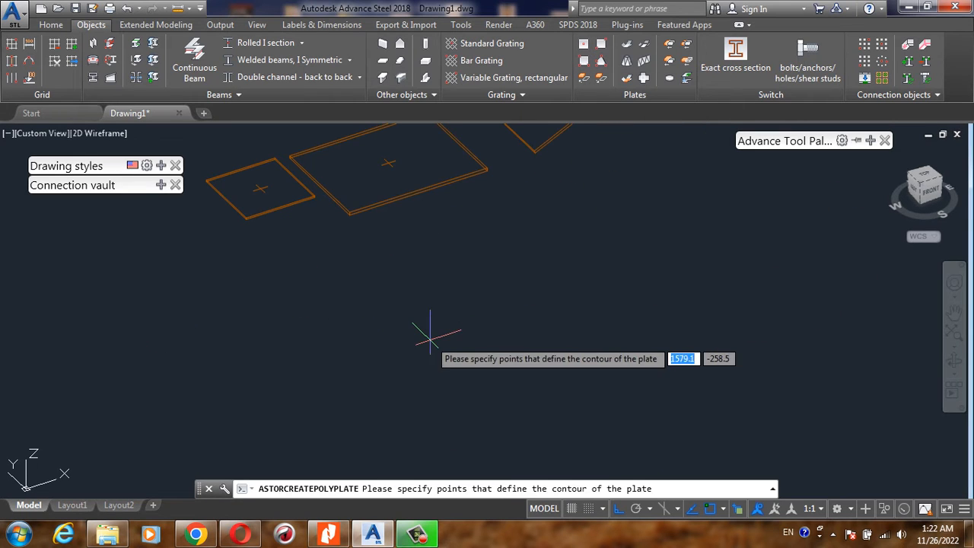
{"action": "left_click", "coordinate": [417, 283]}
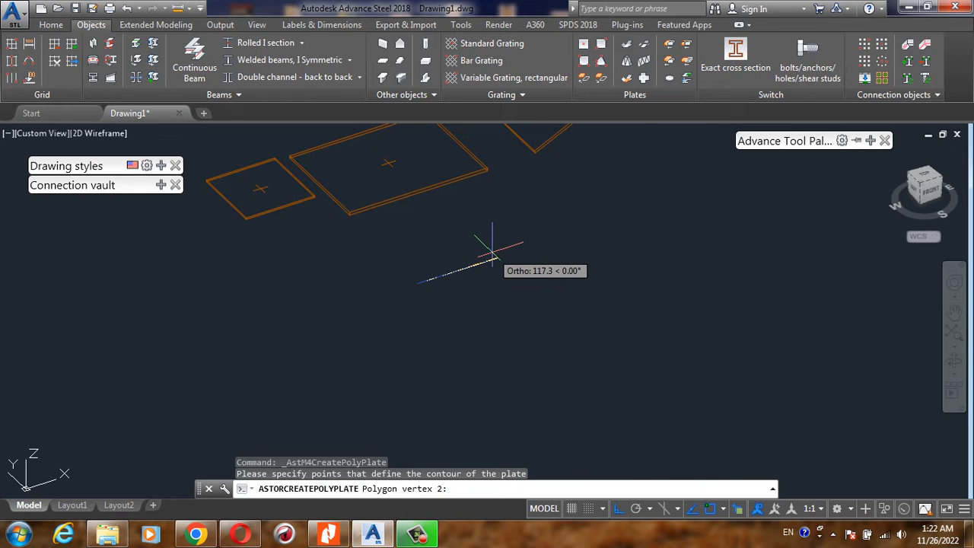
{"action": "left_click", "coordinate": [492, 260]}
{"action": "key", "text": "F8"}
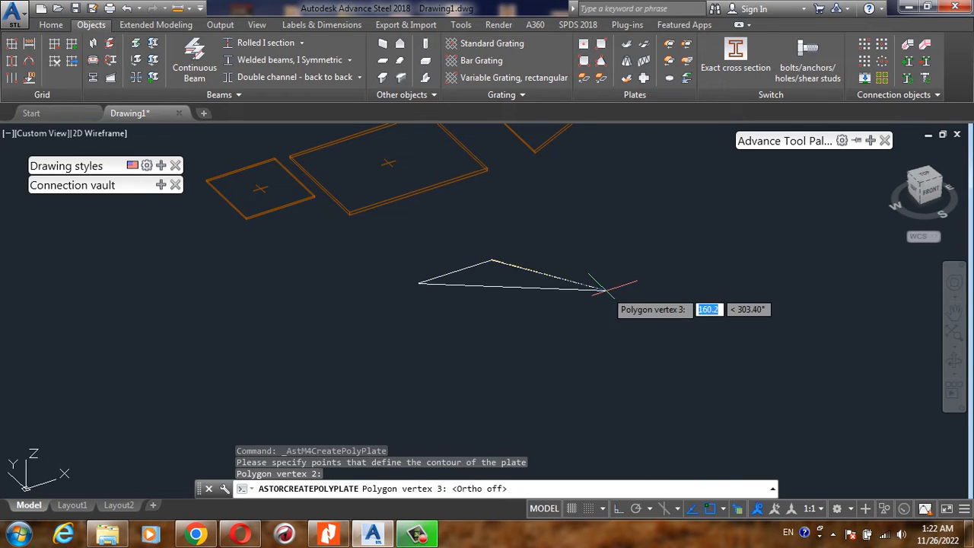
- Place five more freehand vertices to complete the seven-vertex polygon plate with an inward notch, and close its properties
{"action": "left_click", "coordinate": [601, 295]}
{"action": "left_click", "coordinate": [596, 367]}
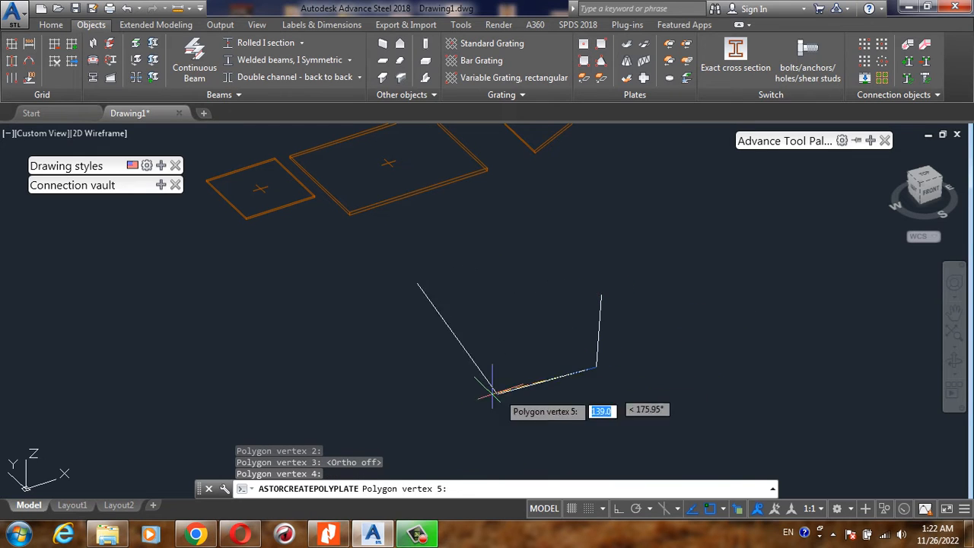
{"action": "left_click", "coordinate": [476, 398]}
{"action": "left_click", "coordinate": [345, 351]}
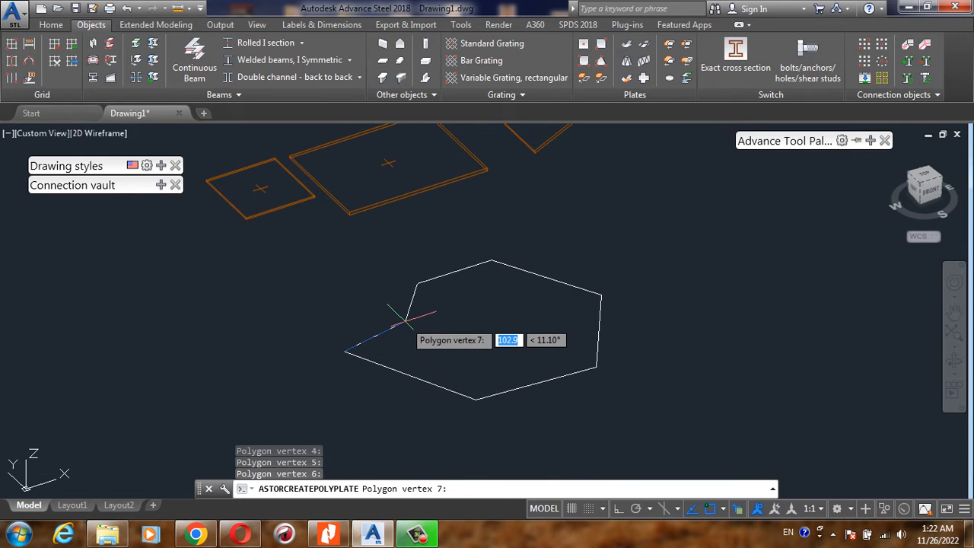
{"action": "left_click", "coordinate": [411, 322]}
{"action": "key", "text": "Return"}
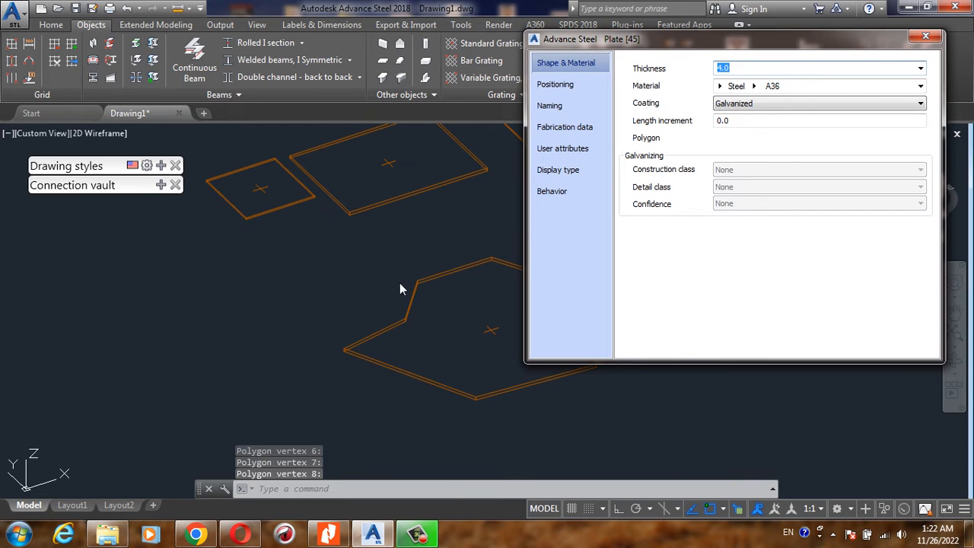
{"action": "left_click_drag", "start_coordinate": [790, 40], "coordinate": [564, 56]}
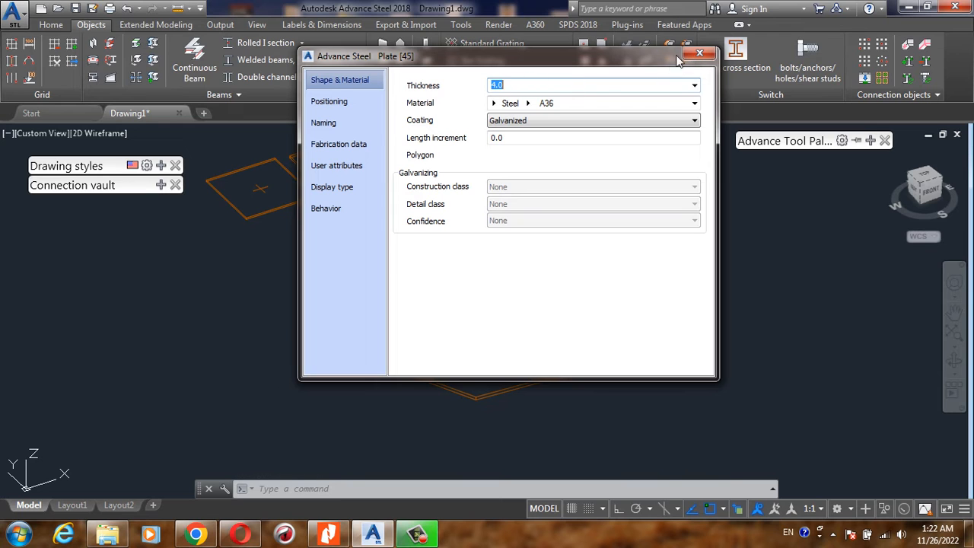
{"action": "left_click", "coordinate": [699, 53]}
- Start a polyline beside the three-point plate with a straight first segment about 190 long, roughly along X
{"action": "scroll", "coordinate": [456, 312], "scroll_direction": "down", "scroll_amount": 3}
{"action": "scroll", "coordinate": [464, 282], "scroll_direction": "up", "scroll_amount": 5}
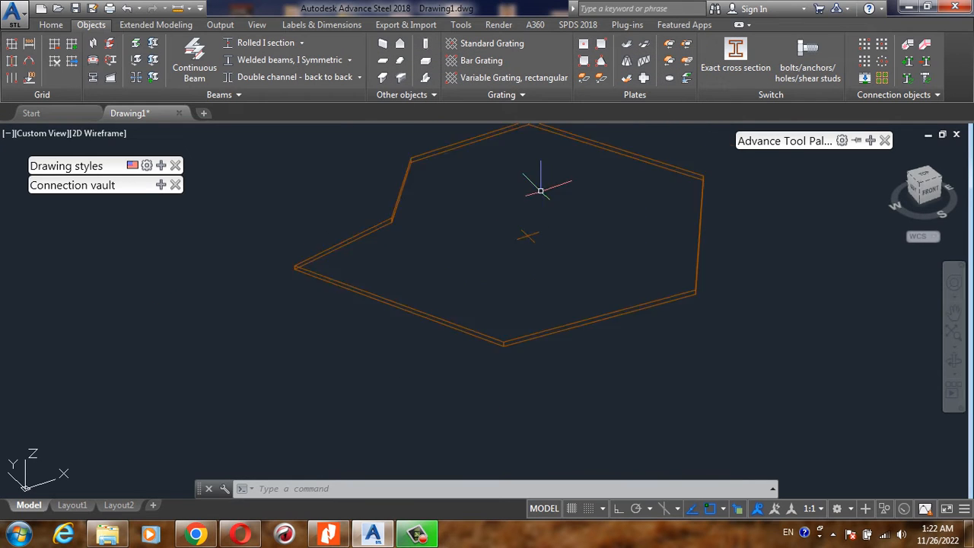
{"action": "scroll", "coordinate": [456, 274], "scroll_direction": "down", "scroll_amount": 2}
{"action": "scroll", "coordinate": [467, 315], "scroll_direction": "down", "scroll_amount": 3}
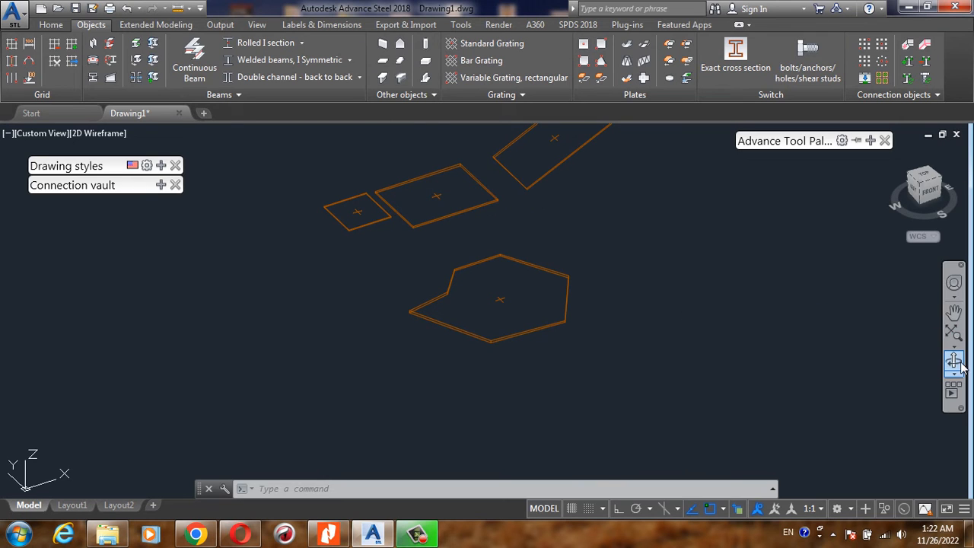
{"action": "scroll", "coordinate": [266, 346], "scroll_direction": "down", "scroll_amount": 4}
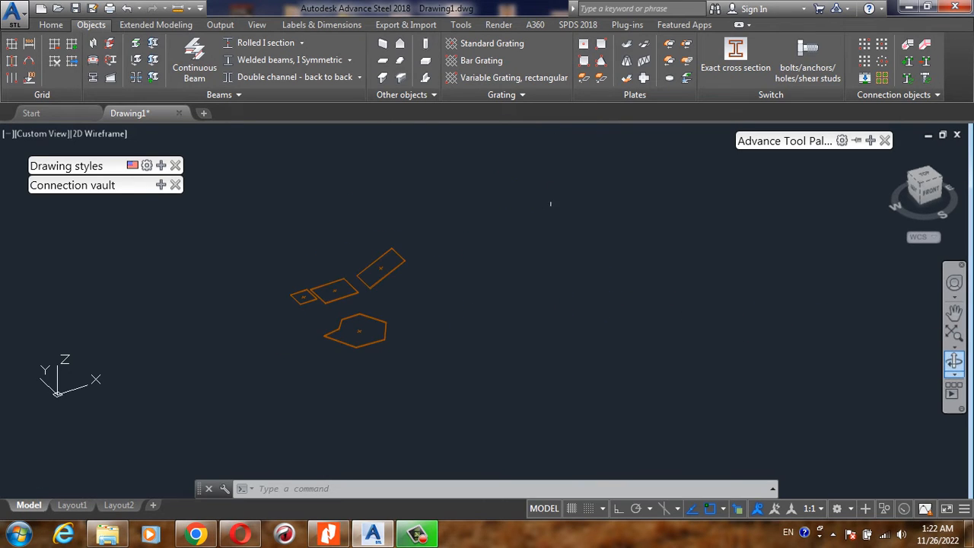
{"action": "scroll", "coordinate": [544, 218], "scroll_direction": "up", "scroll_amount": 3}
{"action": "scroll", "coordinate": [244, 384], "scroll_direction": "up", "scroll_amount": 1}
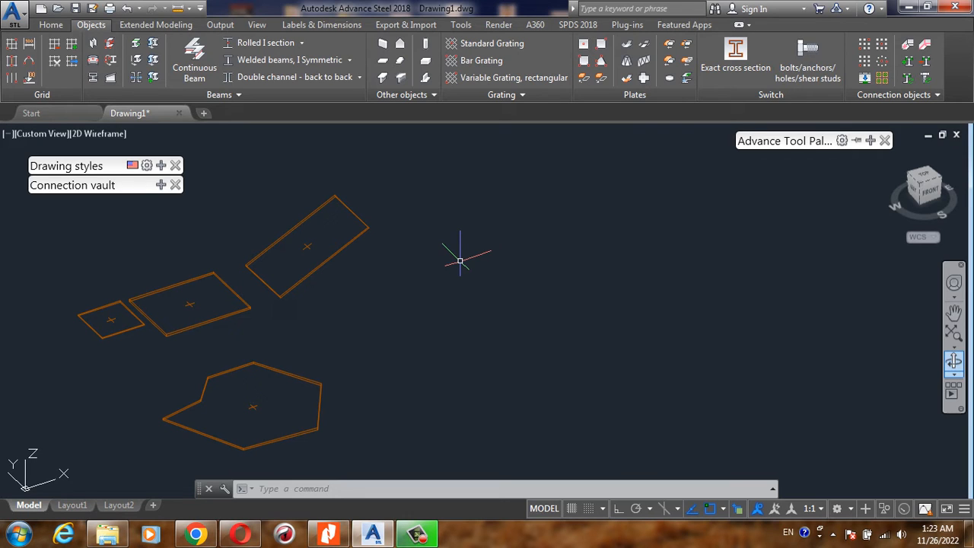
{"action": "type", "text": "pl"}
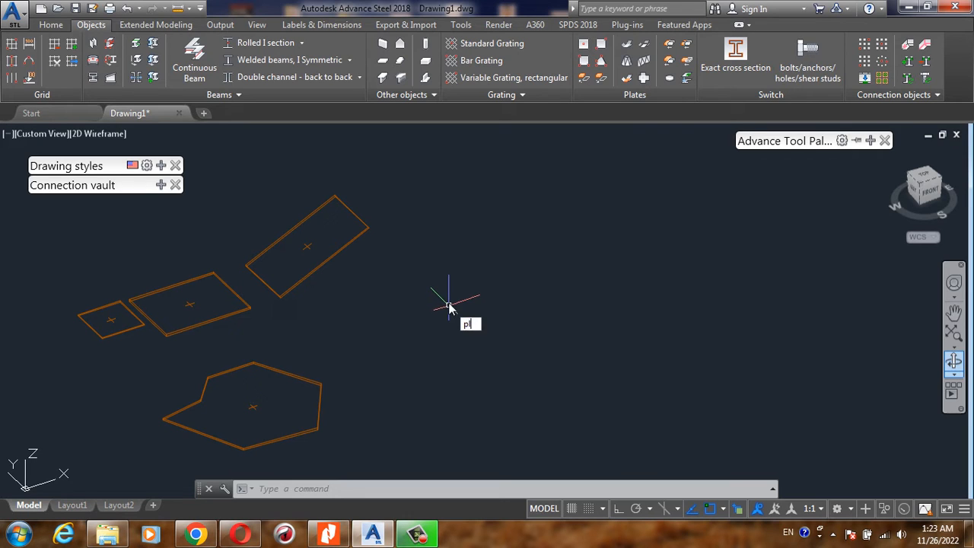
{"action": "key", "text": "Return"}
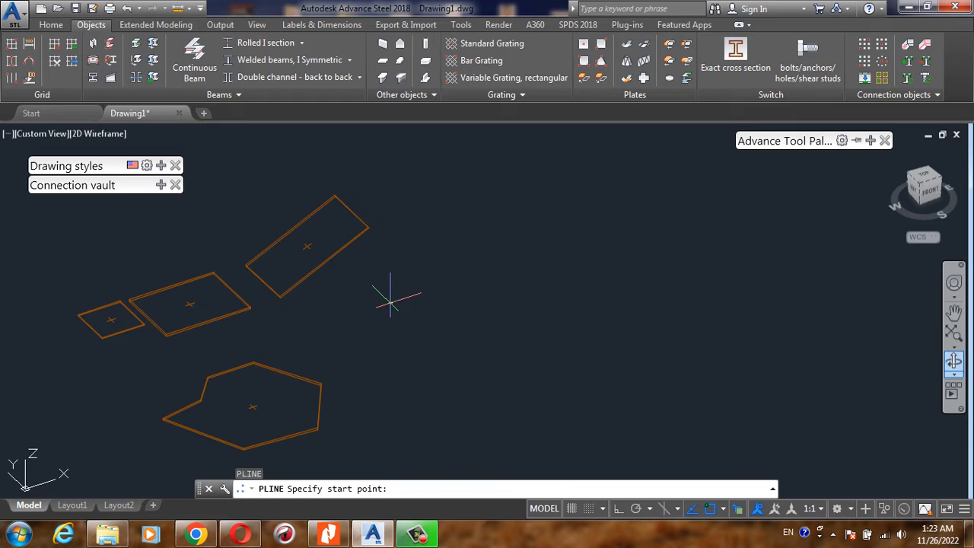
{"action": "left_click", "coordinate": [390, 302]}
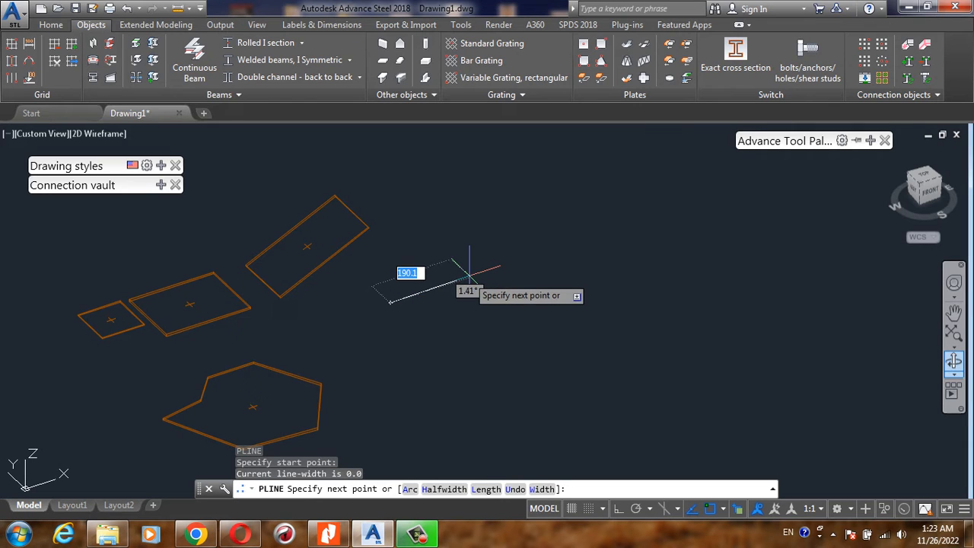
{"action": "left_click", "coordinate": [468, 272]}
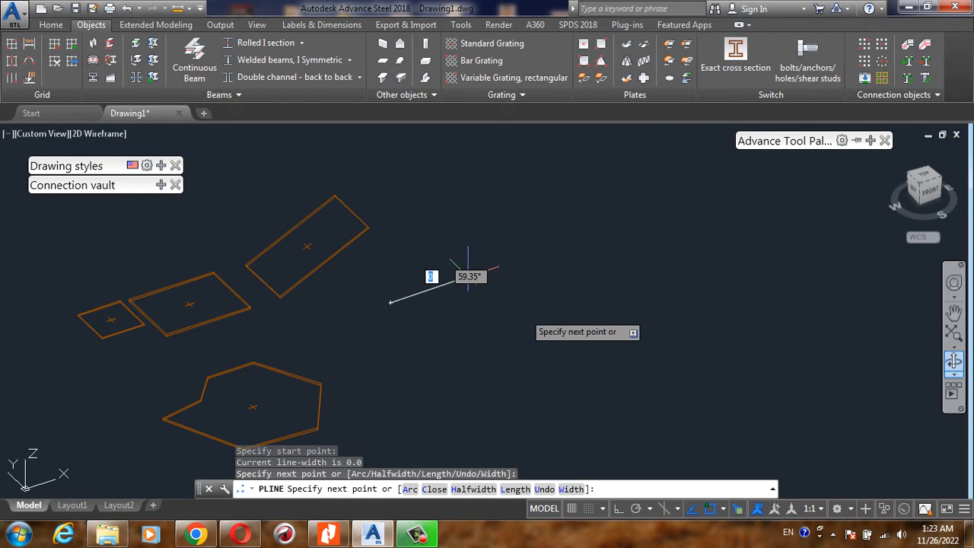
- Continue the polyline with a rounded arc end spanning about 174 perpendicular to the first segment, with Ortho on
{"action": "type", "text": "a"}
{"action": "key", "text": "Return"}
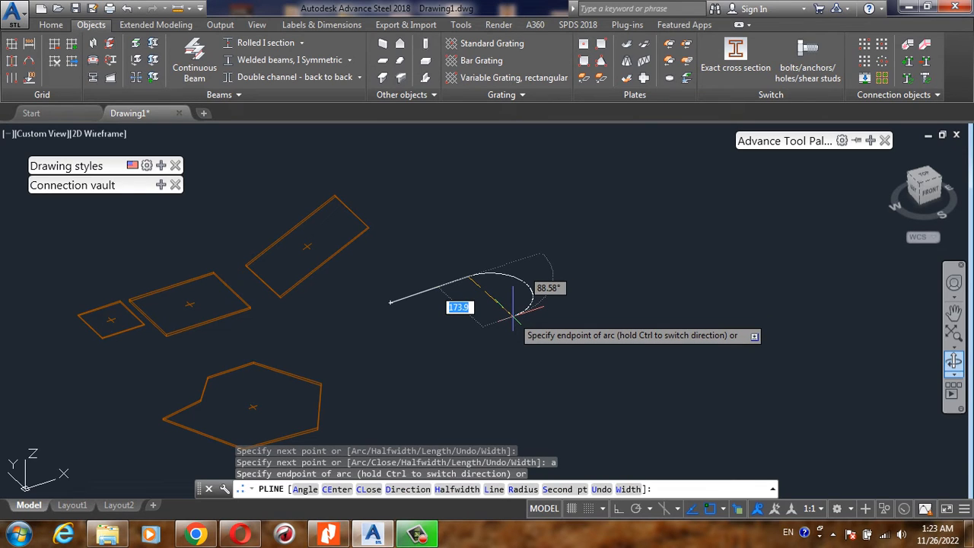
{"action": "key", "text": "F8"}
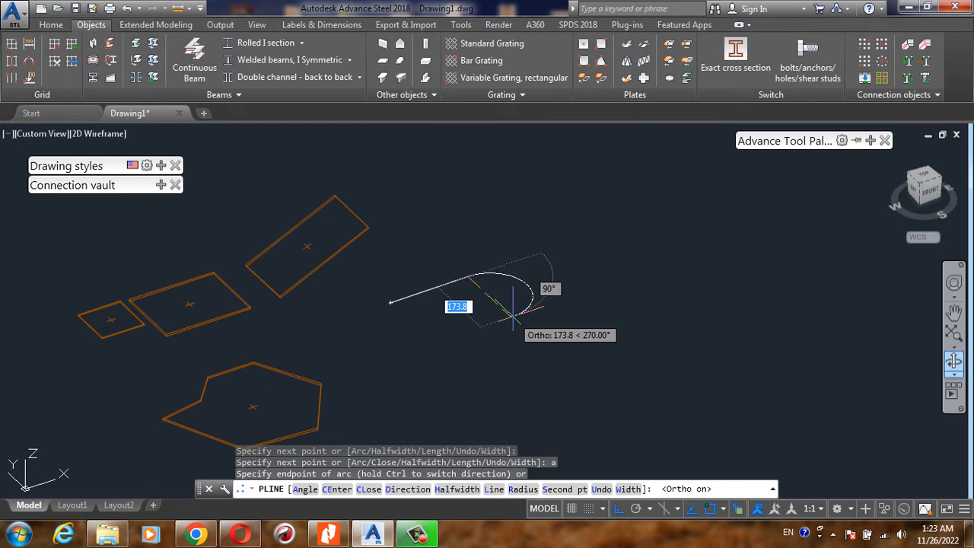
{"action": "left_click", "coordinate": [513, 312]}
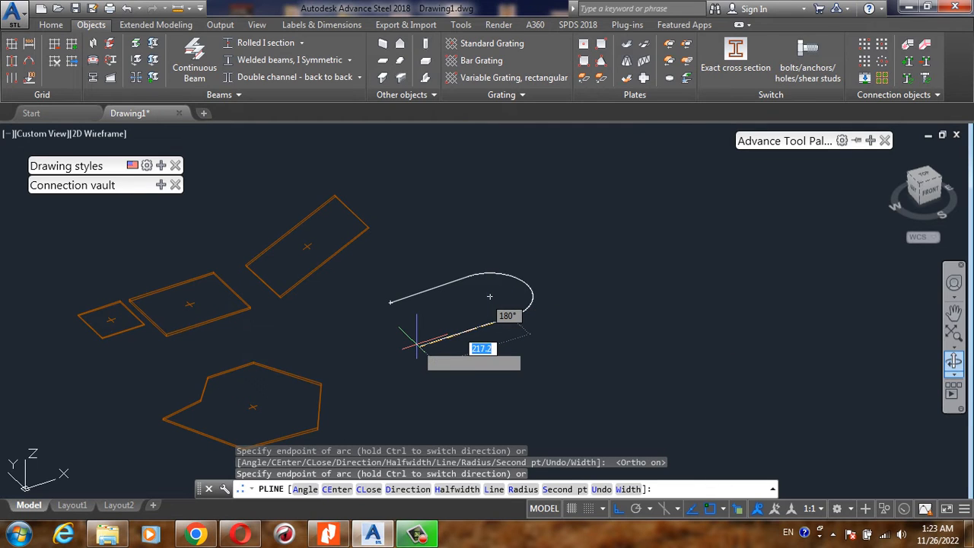
- Continue the polyline with a second straight segment running back along X, parallel to the first and ending opposite the start point
{"action": "type", "text": "l"}
{"action": "key", "text": "Return"}
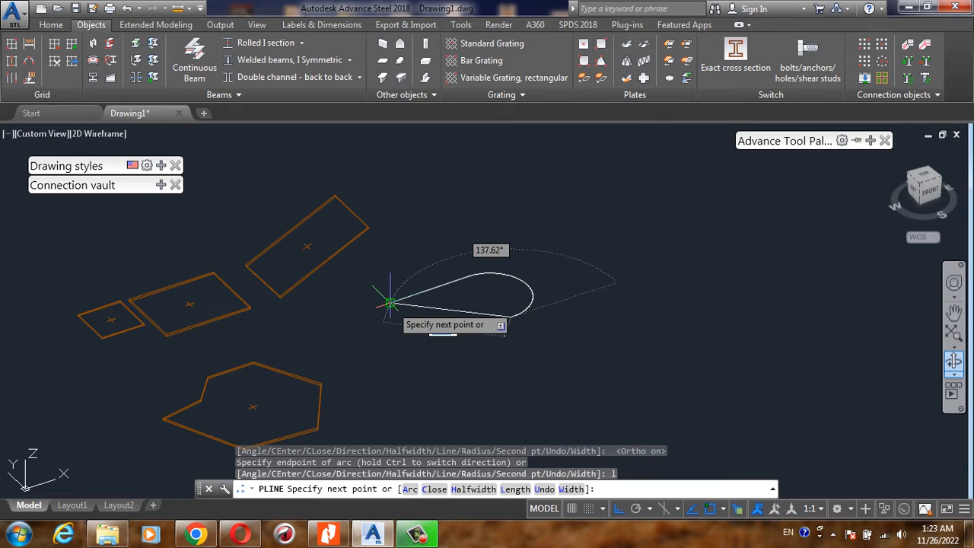
{"action": "left_click", "coordinate": [424, 333]}
- Finish the slot-shaped polyline with a rounded arc end that meets its start point
{"action": "type", "text": "a"}
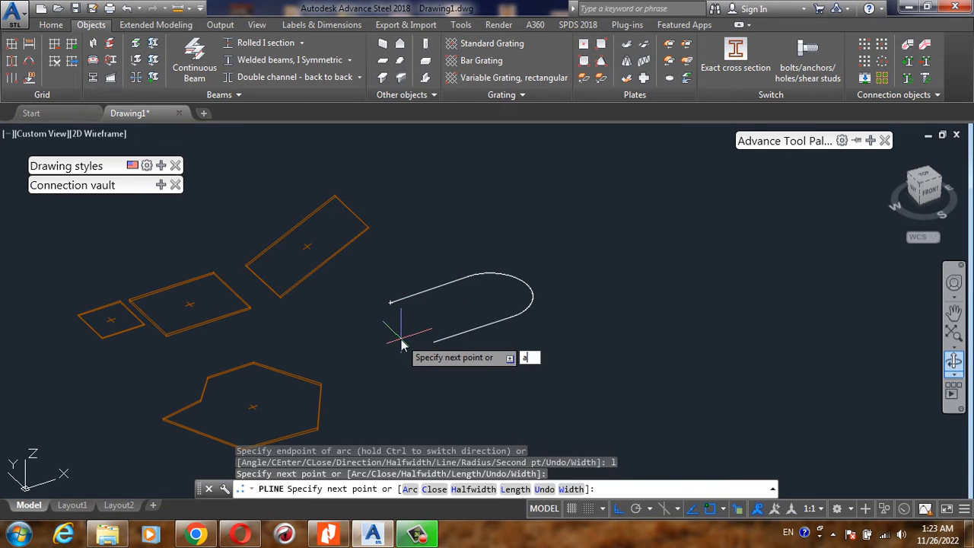
{"action": "key", "text": "Return"}
{"action": "left_click", "coordinate": [433, 340]}
{"action": "type", "text": "a"}
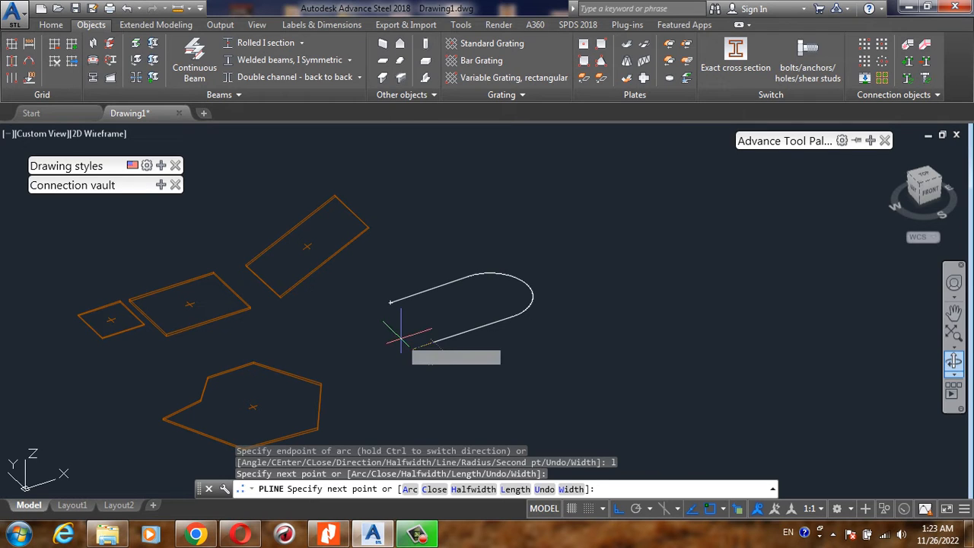
{"action": "key", "text": "Return"}
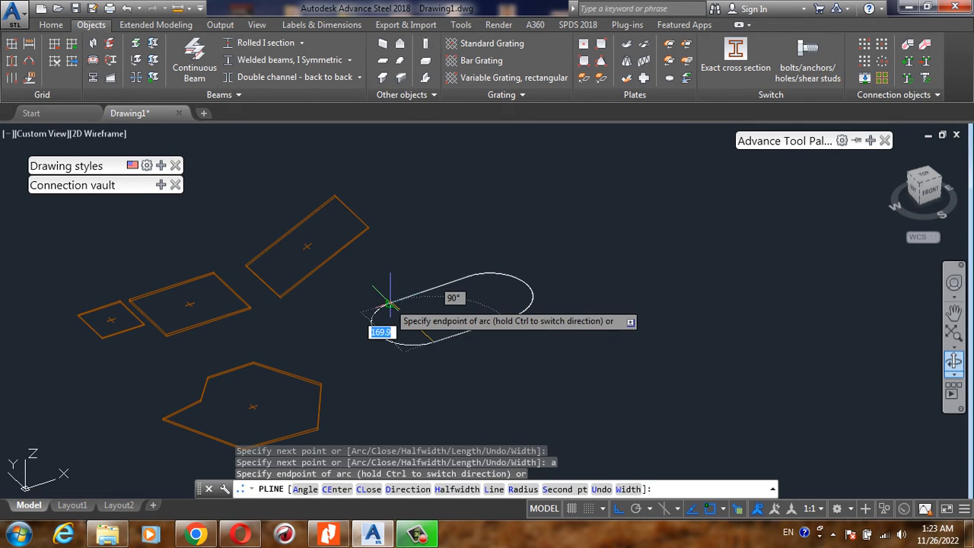
{"action": "left_click", "coordinate": [391, 304]}
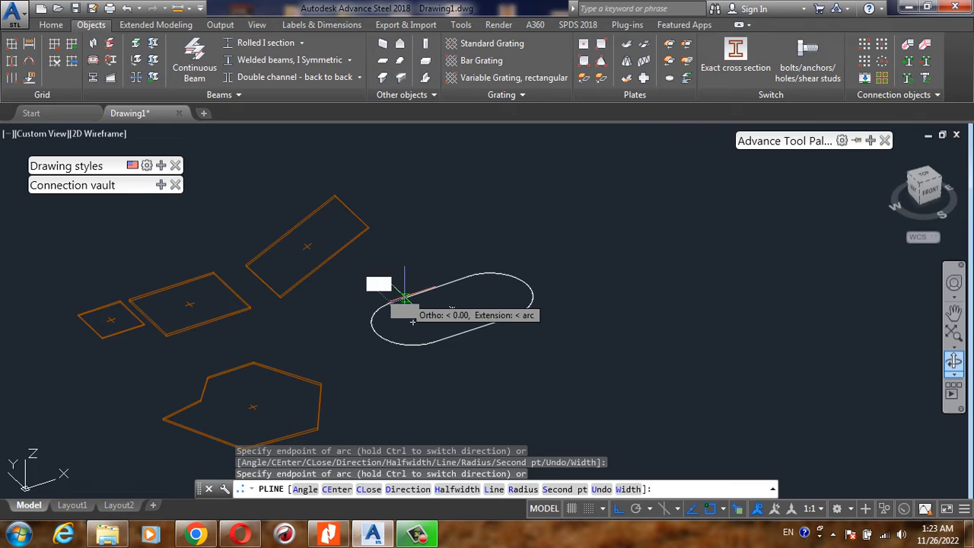
{"action": "key", "text": "Escape"}
{"action": "scroll", "coordinate": [455, 272], "scroll_direction": "up", "scroll_amount": 2}
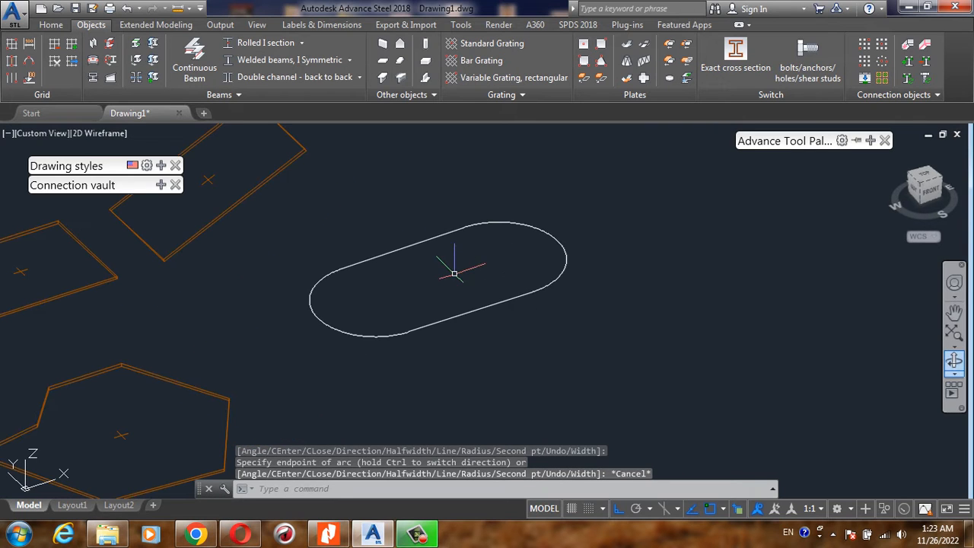
- Convert the slot-shaped polyline into a plate and close its properties
{"action": "middle_click_drag", "start_coordinate": [370, 303], "coordinate": [435, 274], "text": "shift"}
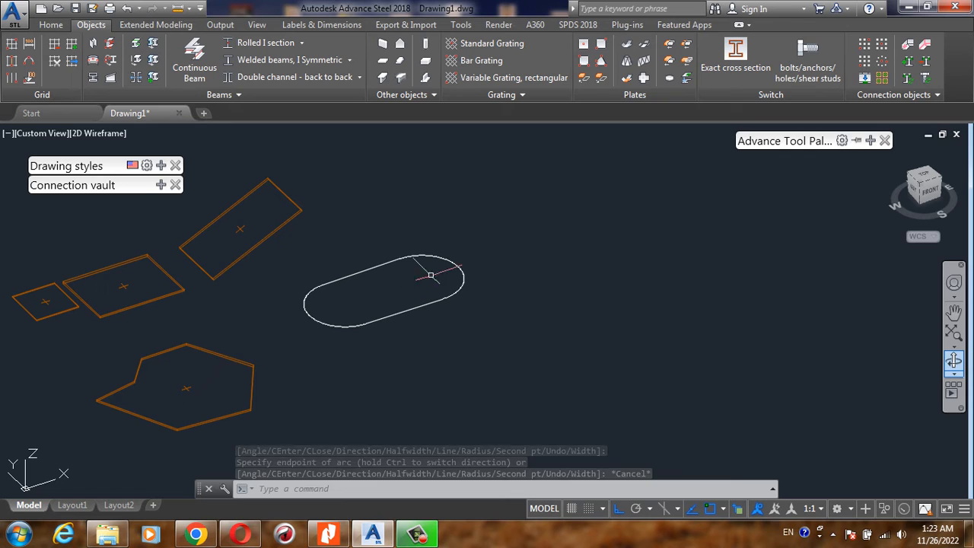
{"action": "left_click", "coordinate": [584, 80]}
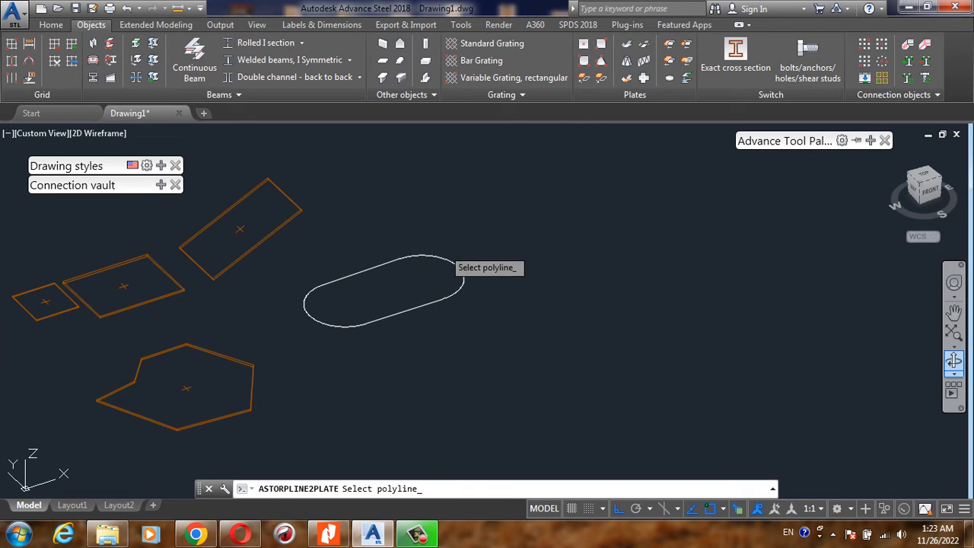
{"action": "left_click", "coordinate": [444, 259]}
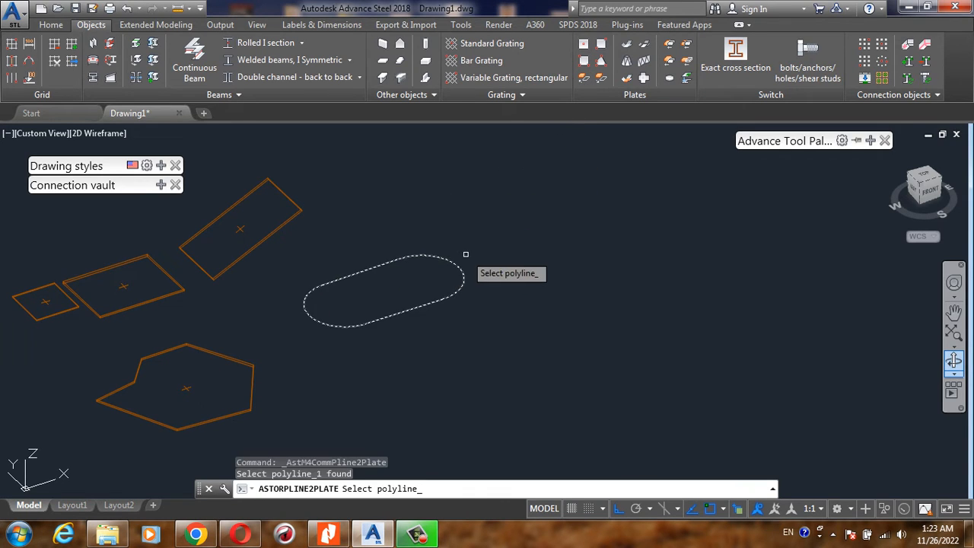
{"action": "key", "text": "Return"}
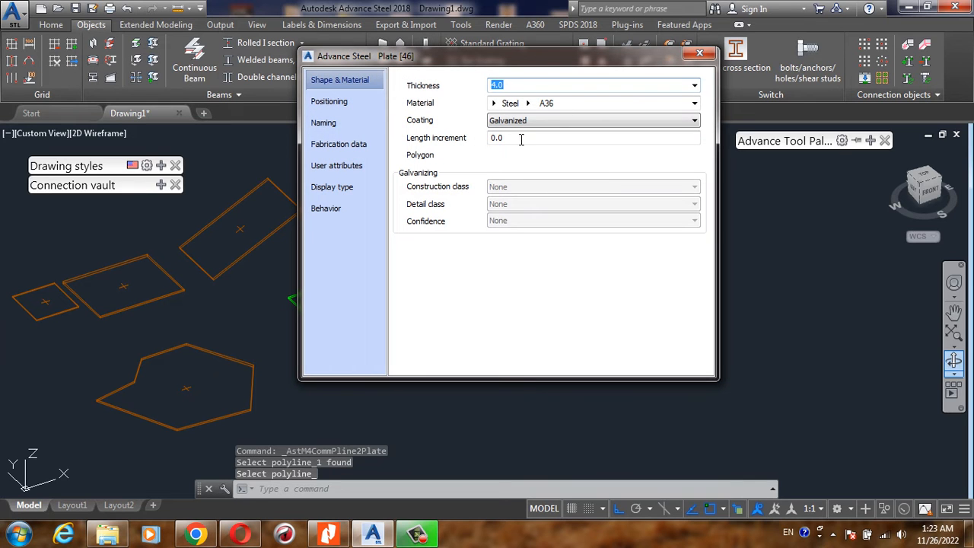
{"action": "left_click_drag", "start_coordinate": [575, 64], "coordinate": [788, 73]}
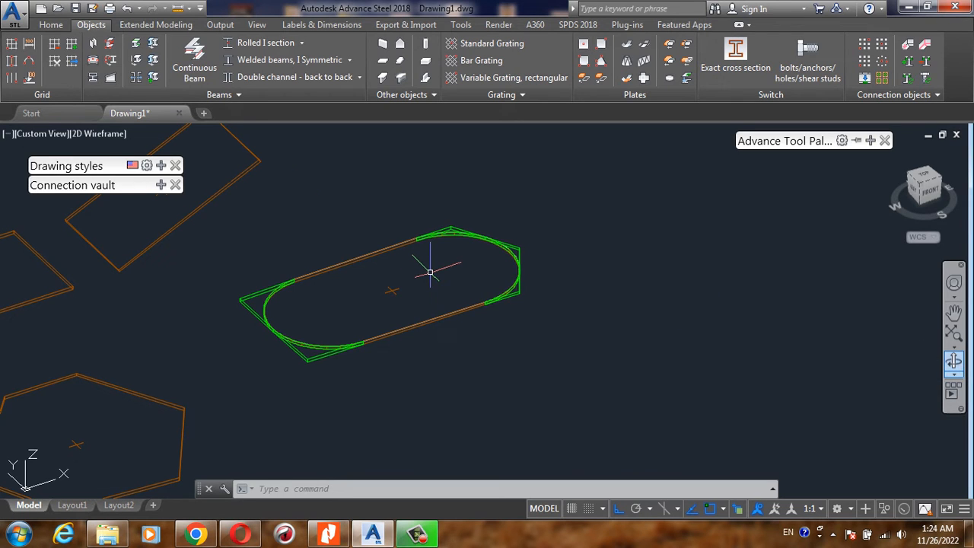
{"action": "scroll", "coordinate": [257, 274], "scroll_direction": "down", "scroll_amount": 4}
{"action": "scroll", "coordinate": [311, 273], "scroll_direction": "up", "scroll_amount": 6}
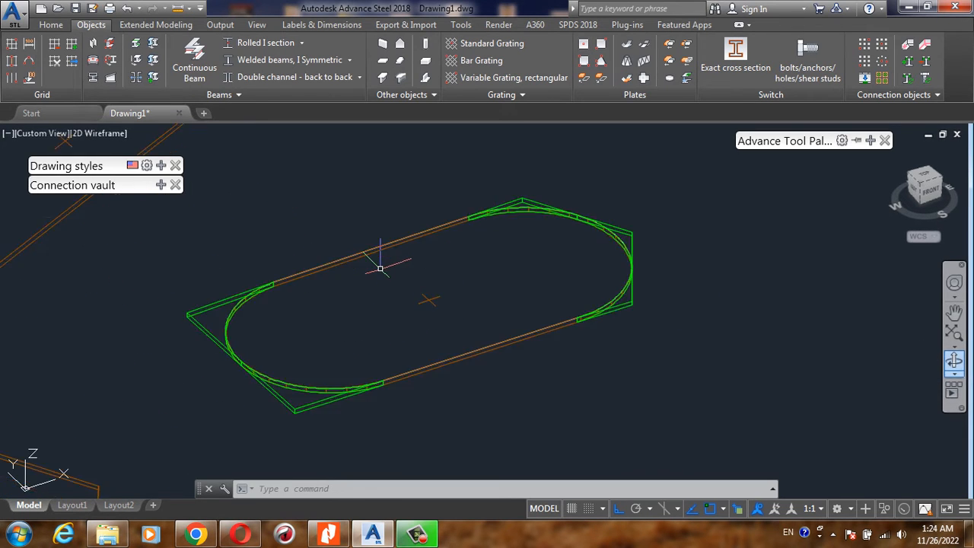
{"action": "mouse_move", "coordinate": [390, 244]}
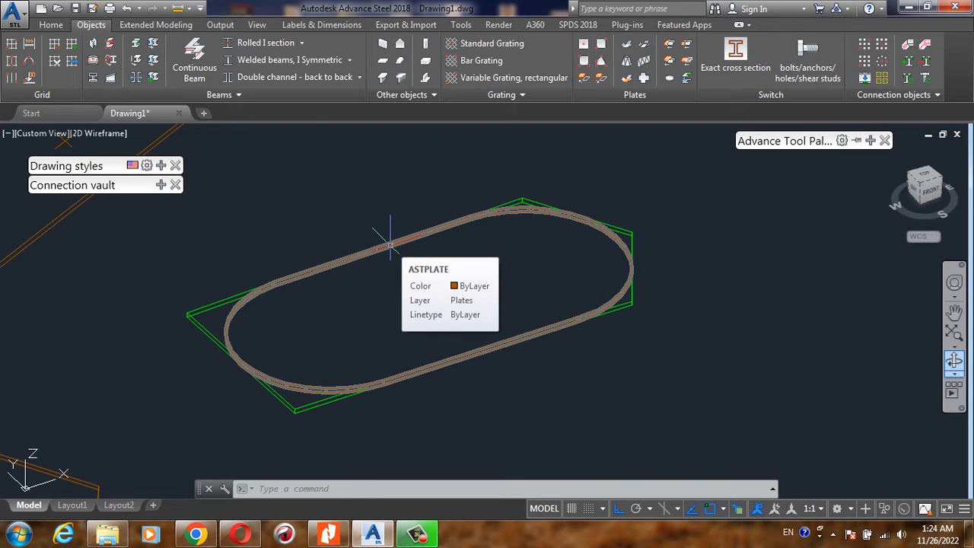
- Convert the seven-vertex polygon plate into a polyline with Plate to poly line, deleting the original plate
{"action": "scroll", "coordinate": [391, 244], "scroll_direction": "down", "scroll_amount": 4}
{"action": "scroll", "coordinate": [255, 331], "scroll_direction": "up", "scroll_amount": 2}
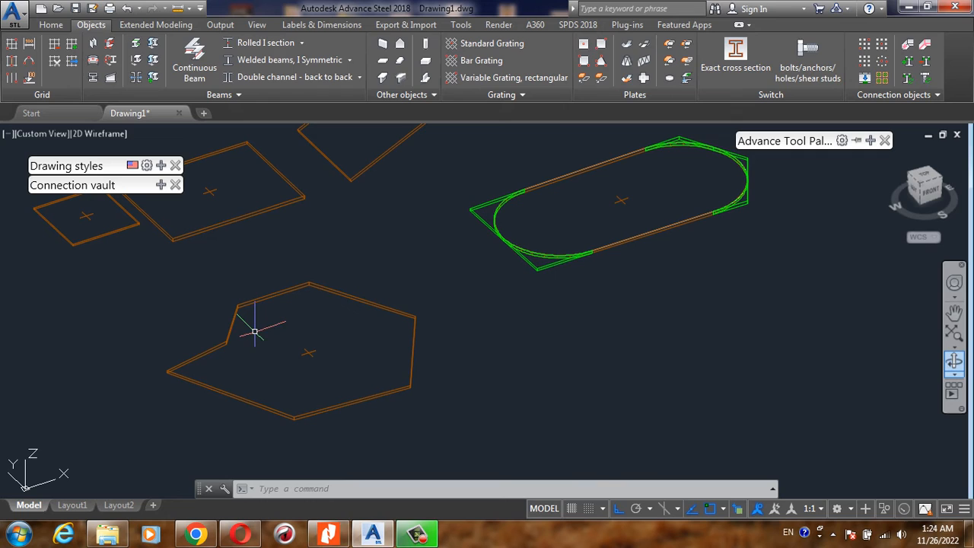
{"action": "left_click", "coordinate": [602, 80]}
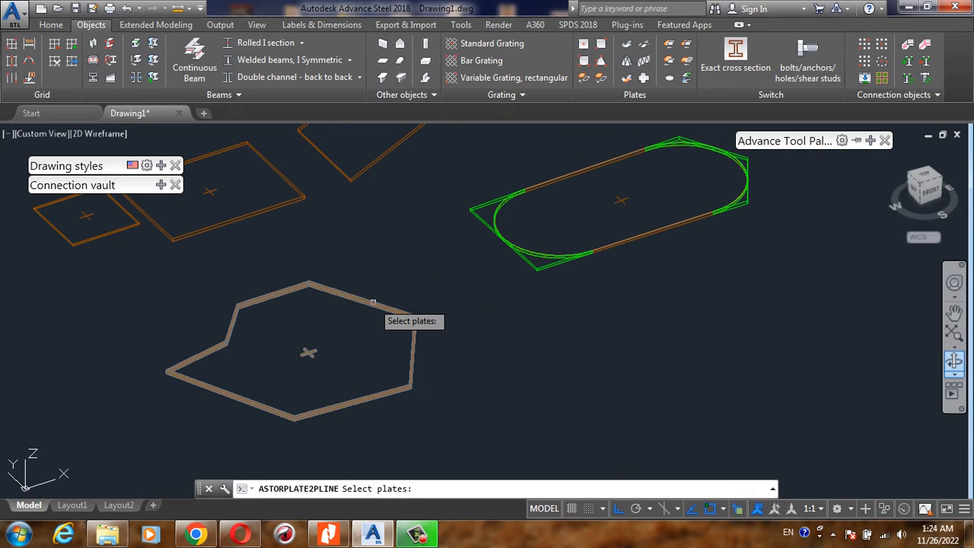
{"action": "left_click", "coordinate": [373, 302]}
{"action": "key", "text": "Return"}
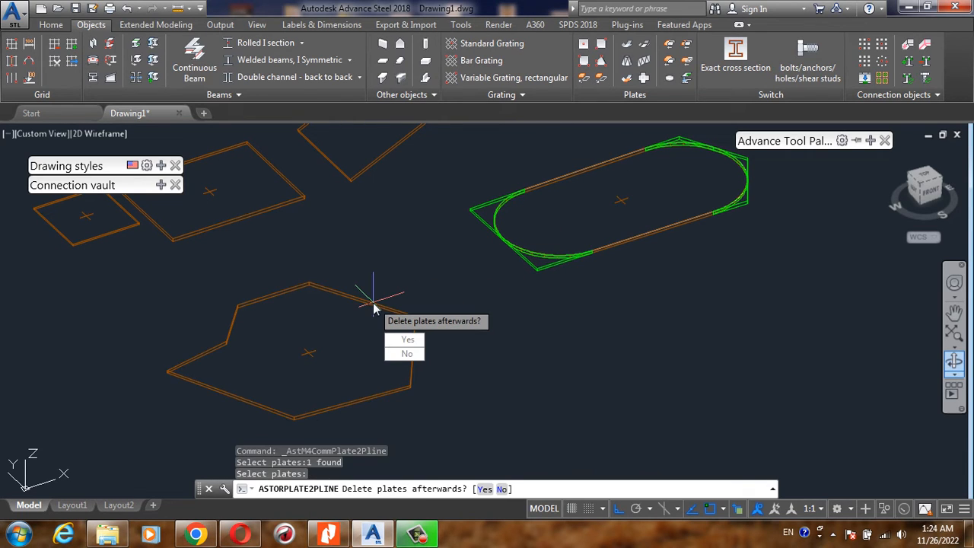
{"action": "left_click", "coordinate": [410, 341]}
- Examine the polyline generated from the polygon plate by selecting it, and clear the selection
{"action": "scroll", "coordinate": [418, 260], "scroll_direction": "down", "scroll_amount": 2}
{"action": "scroll", "coordinate": [308, 316], "scroll_direction": "up", "scroll_amount": 2}
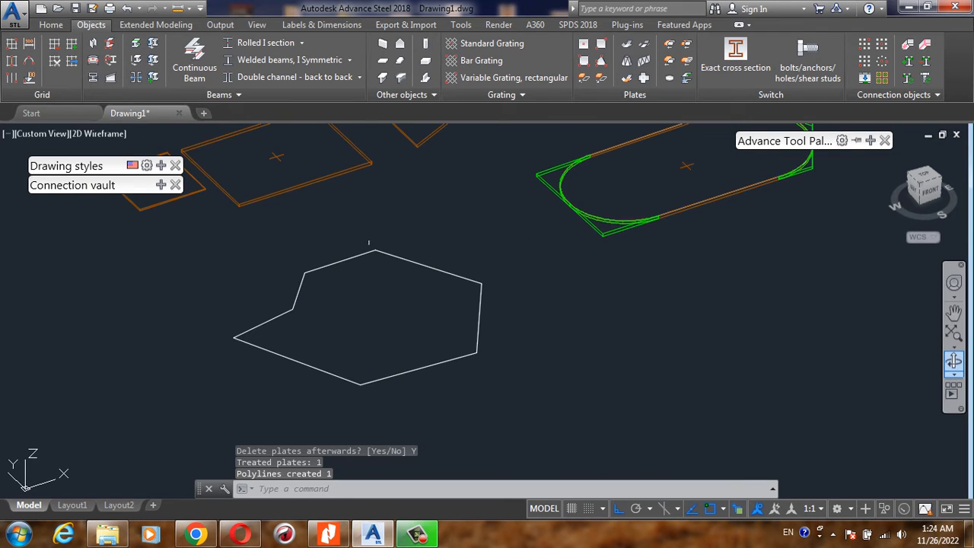
{"action": "left_click", "coordinate": [377, 249]}
{"action": "scroll", "coordinate": [388, 242], "scroll_direction": "down", "scroll_amount": 1}
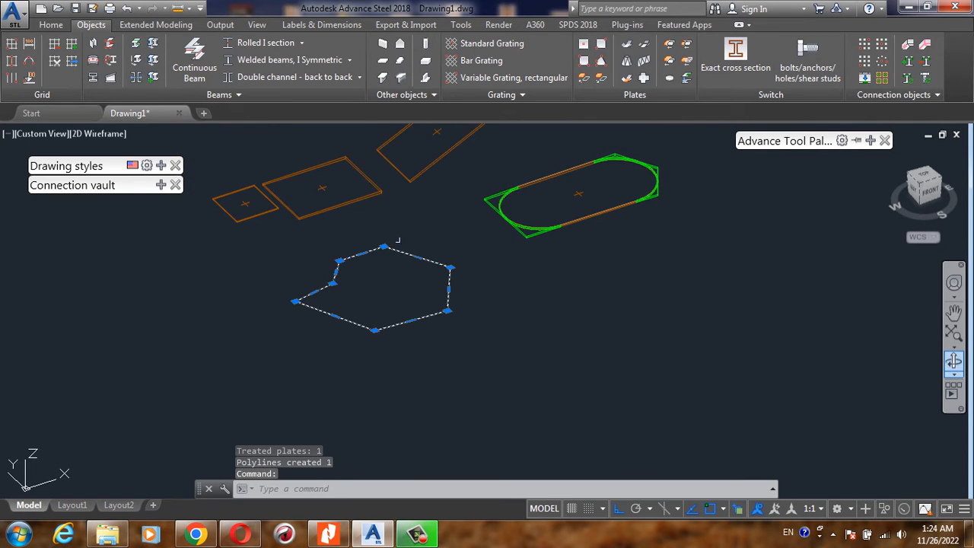
{"action": "scroll", "coordinate": [366, 229], "scroll_direction": "up", "scroll_amount": 2}
{"action": "scroll", "coordinate": [365, 229], "scroll_direction": "down", "scroll_amount": 5}
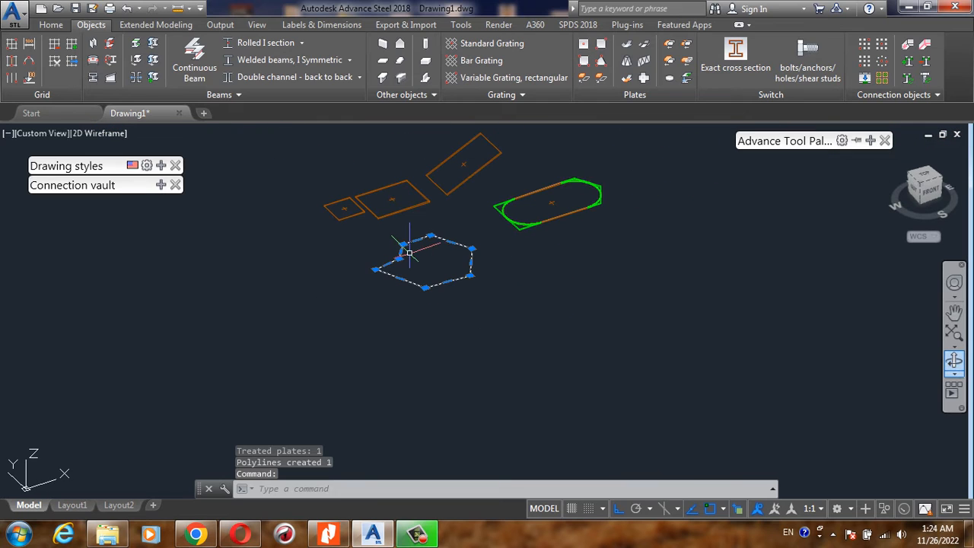
{"action": "scroll", "coordinate": [449, 254], "scroll_direction": "up", "scroll_amount": 4}
{"action": "scroll", "coordinate": [426, 243], "scroll_direction": "down", "scroll_amount": 2}
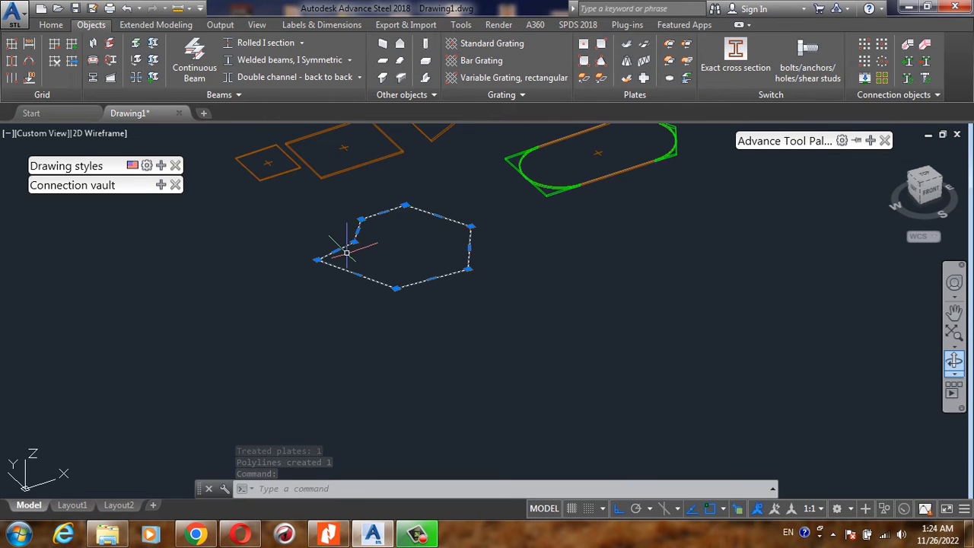
{"action": "key", "text": "Escape"}
- Split the middle rectangular plate into two halves by two points, using a line across the midpoints of its long edges
{"action": "scroll", "coordinate": [347, 255], "scroll_direction": "down", "scroll_amount": 3}
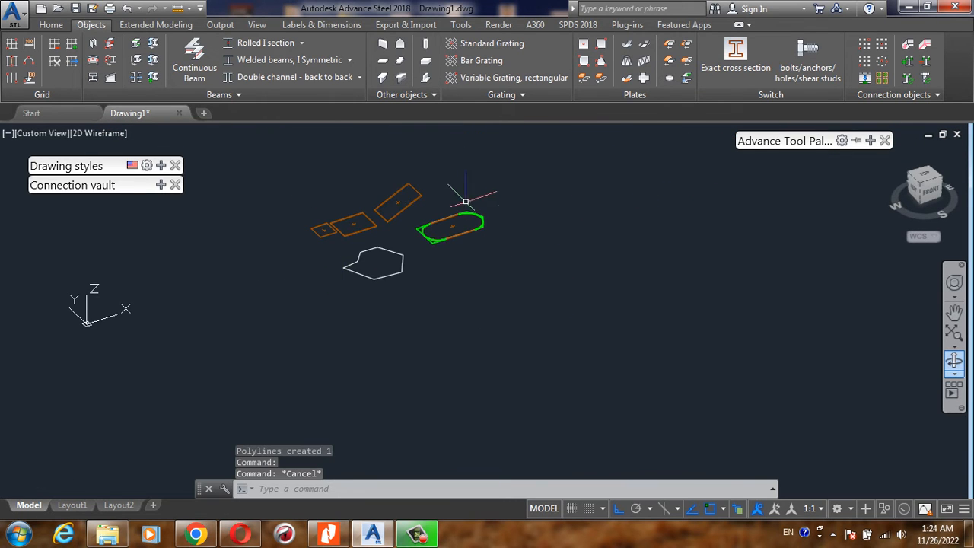
{"action": "scroll", "coordinate": [376, 210], "scroll_direction": "up", "scroll_amount": 4}
{"action": "scroll", "coordinate": [261, 230], "scroll_direction": "up", "scroll_amount": 3}
{"action": "scroll", "coordinate": [345, 235], "scroll_direction": "down", "scroll_amount": 1}
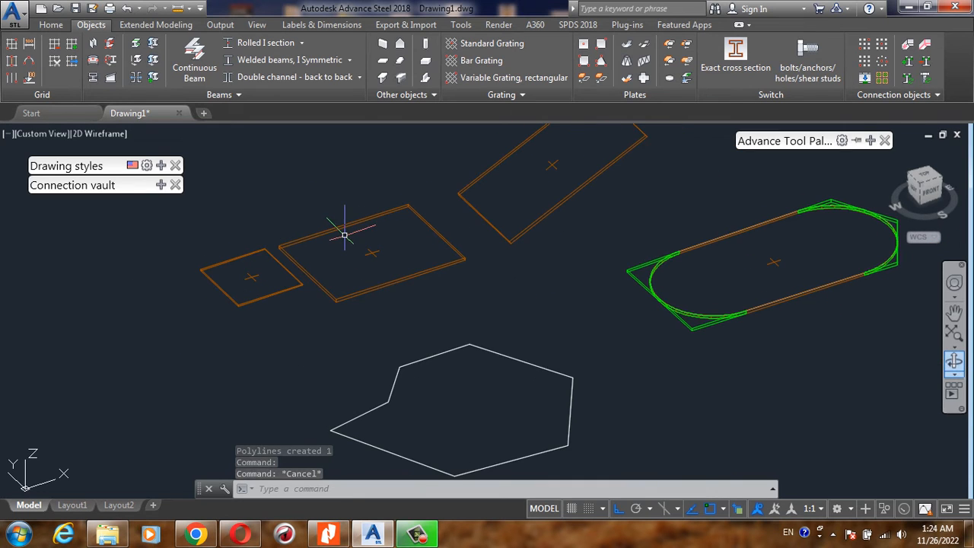
{"action": "scroll", "coordinate": [325, 261], "scroll_direction": "down", "scroll_amount": 2}
{"action": "scroll", "coordinate": [322, 257], "scroll_direction": "up", "scroll_amount": 3}
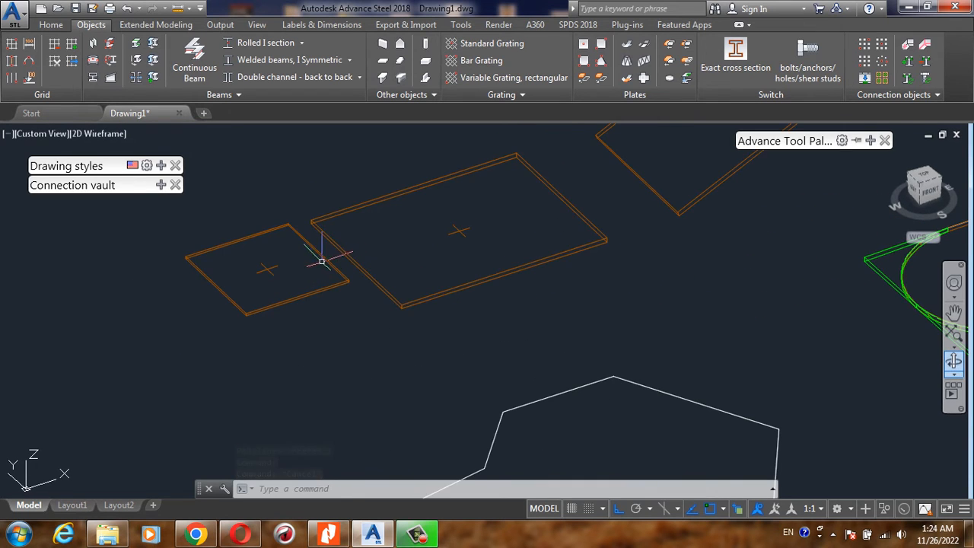
{"action": "scroll", "coordinate": [319, 261], "scroll_direction": "down", "scroll_amount": 2}
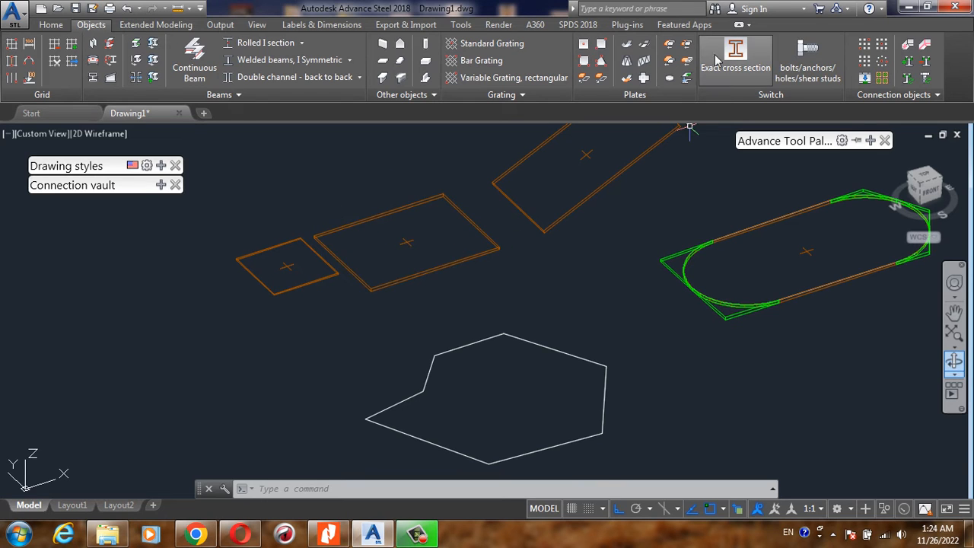
{"action": "left_click", "coordinate": [669, 47]}
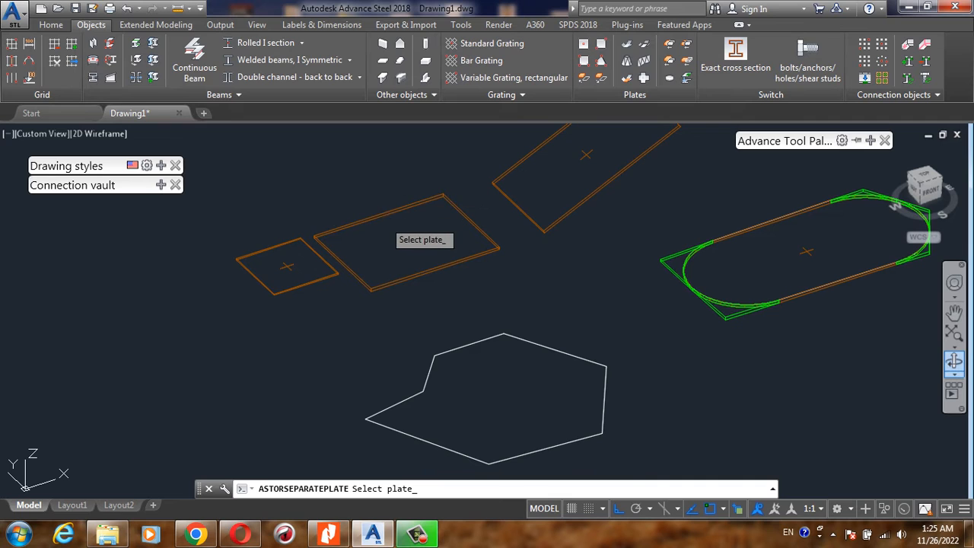
{"action": "left_click", "coordinate": [378, 219]}
{"action": "scroll", "coordinate": [371, 212], "scroll_direction": "up", "scroll_amount": 5}
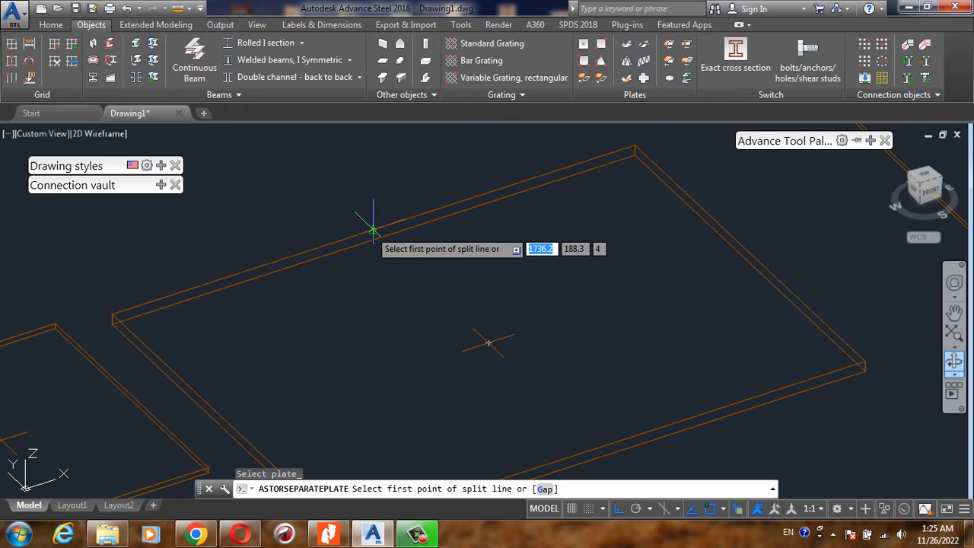
{"action": "left_click", "coordinate": [373, 229]}
{"action": "scroll", "coordinate": [373, 229], "scroll_direction": "down", "scroll_amount": 3}
{"action": "scroll", "coordinate": [572, 361], "scroll_direction": "up", "scroll_amount": 5}
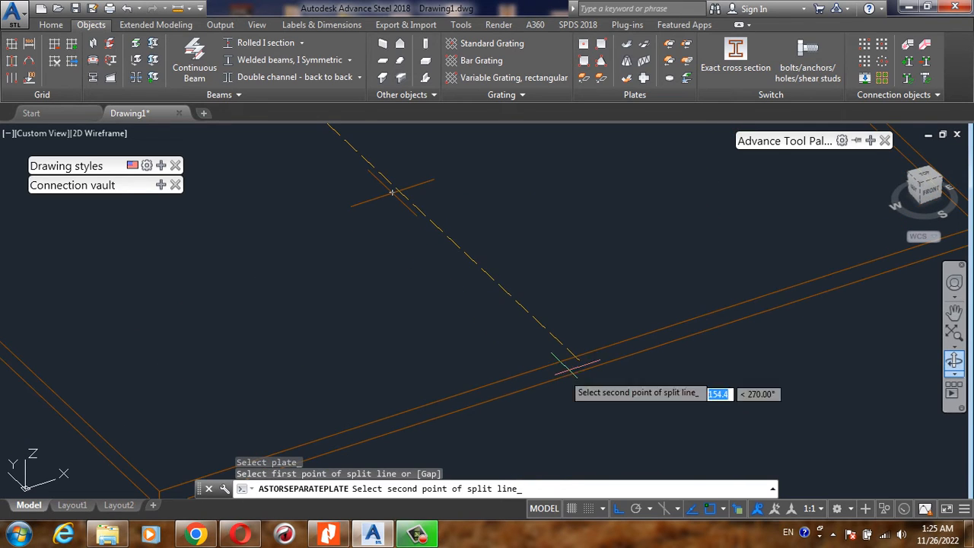
{"action": "left_click", "coordinate": [575, 358]}
{"action": "scroll", "coordinate": [574, 358], "scroll_direction": "down", "scroll_amount": 4}
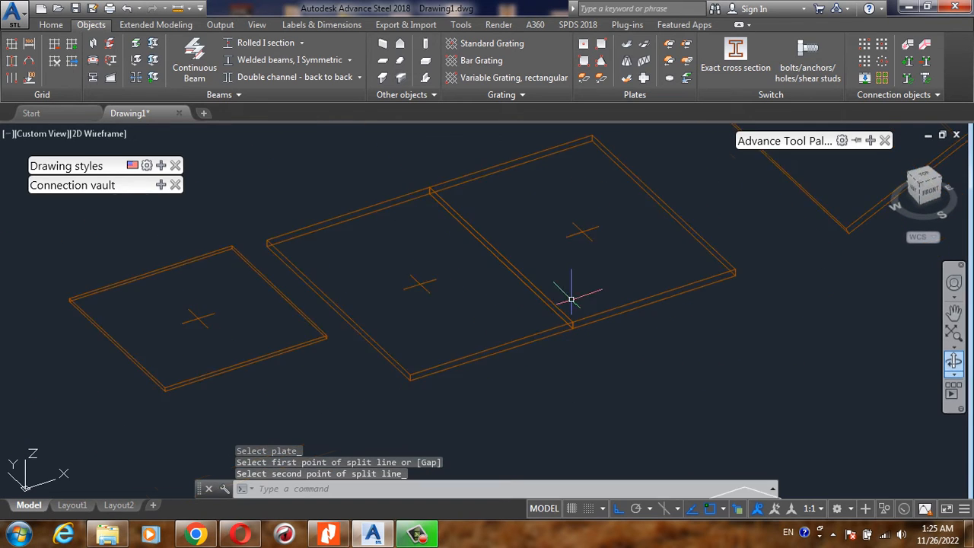
- Move the split plate half nearer the three-point plate a short distance along X, leaving a gap between the halves
{"action": "scroll", "coordinate": [493, 315], "scroll_direction": "up", "scroll_amount": 3}
{"action": "scroll", "coordinate": [576, 298], "scroll_direction": "down", "scroll_amount": 3}
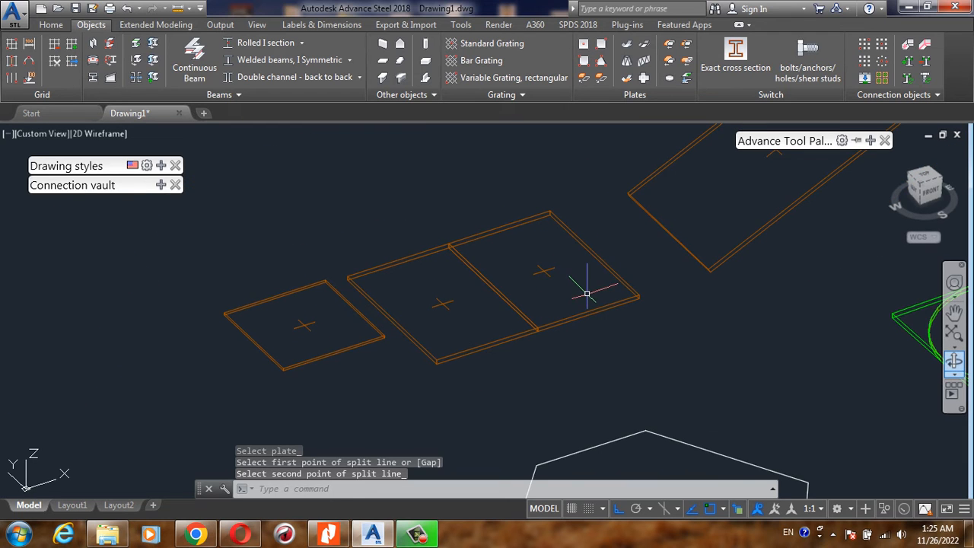
{"action": "type", "text": "m"}
{"action": "key", "text": "Return"}
{"action": "left_click", "coordinate": [590, 303]}
{"action": "left_click", "coordinate": [569, 335]}
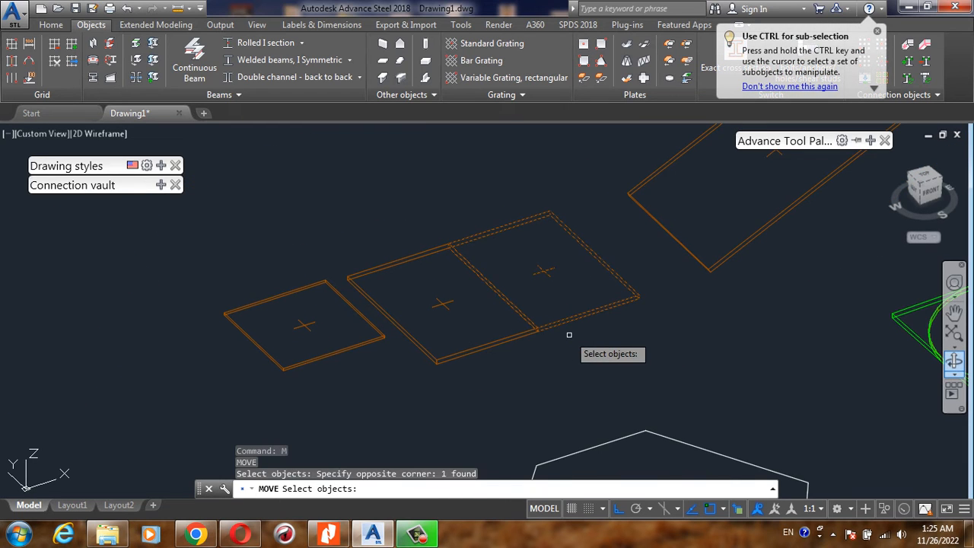
{"action": "key", "text": "Return"}
{"action": "left_click", "coordinate": [576, 342]}
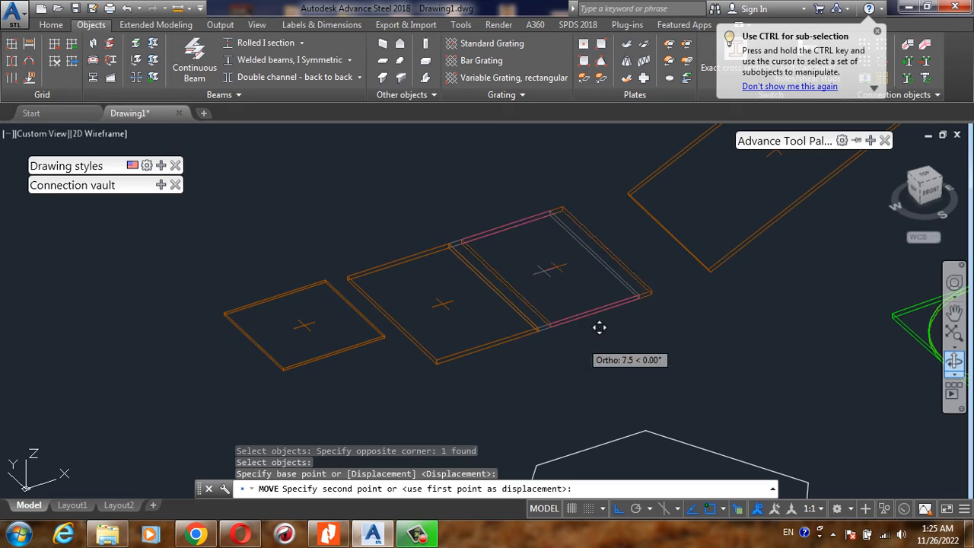
{"action": "left_click", "coordinate": [606, 332]}
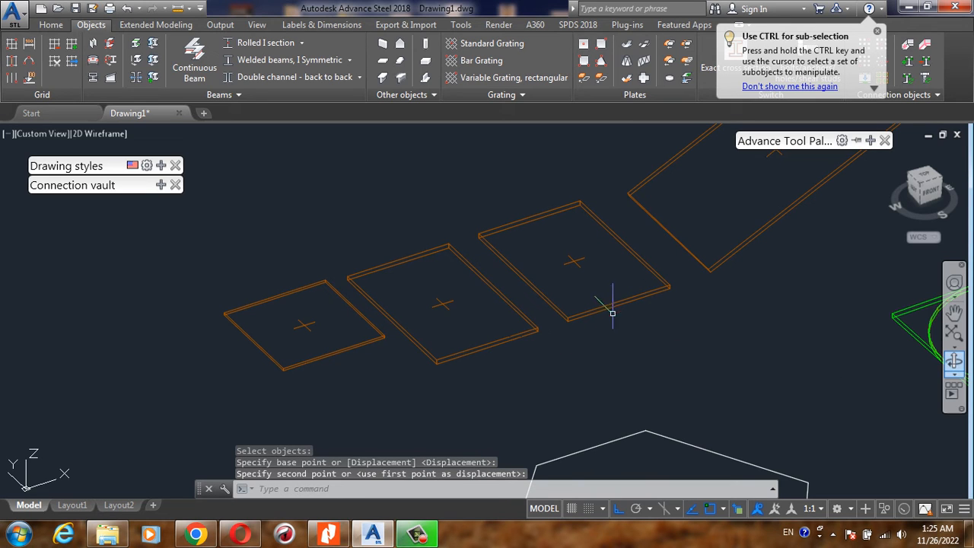
{"action": "scroll", "coordinate": [583, 300], "scroll_direction": "up", "scroll_amount": 4}
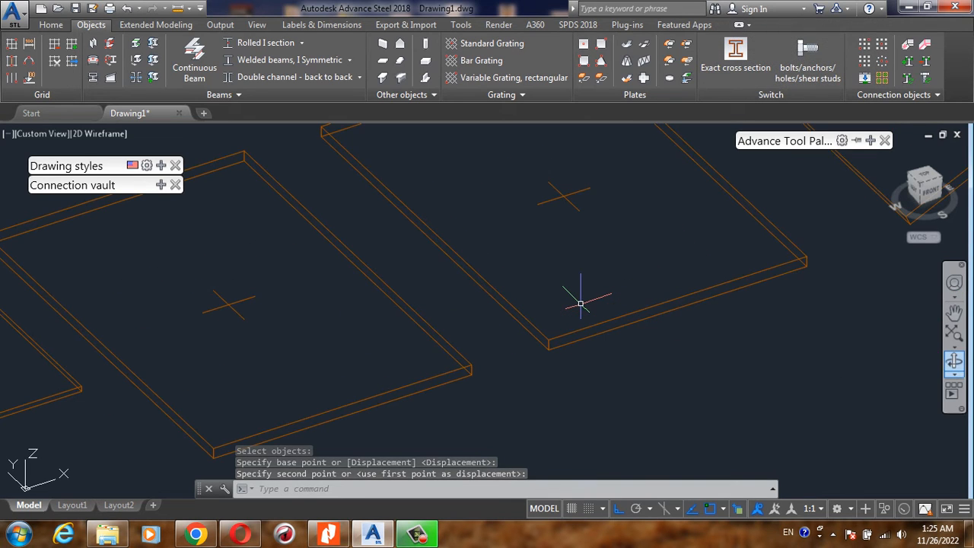
{"action": "type", "text": "m"}
{"action": "key", "text": "Return"}
{"action": "left_click", "coordinate": [583, 300]}
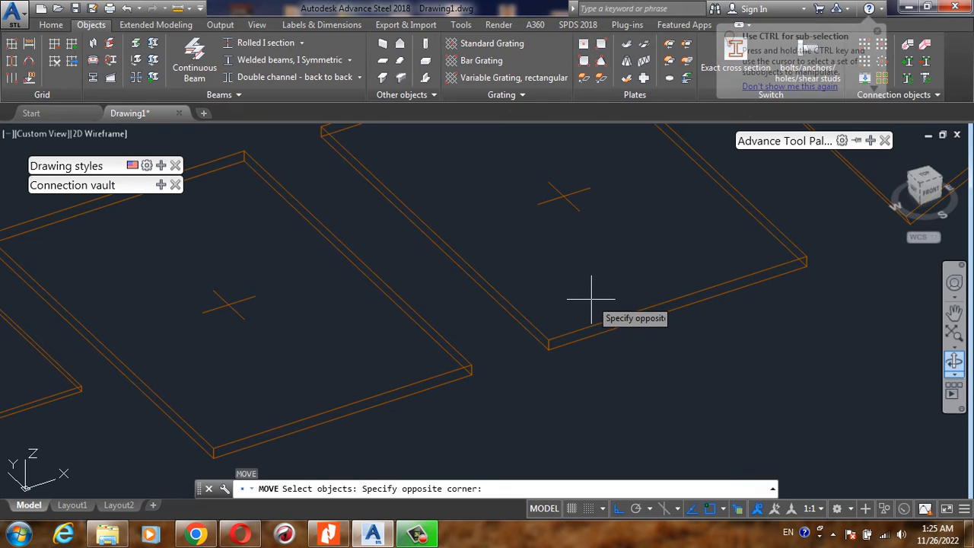
{"action": "left_click", "coordinate": [573, 340]}
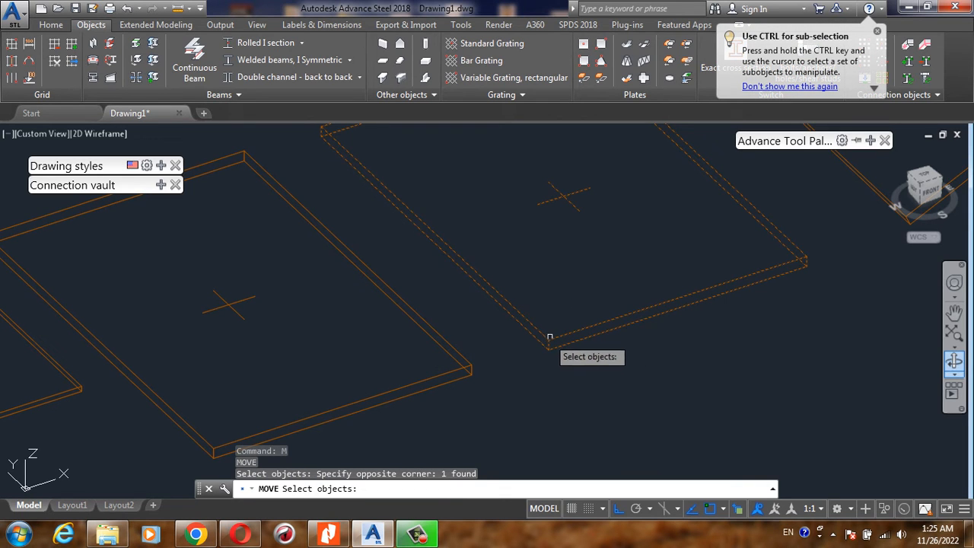
{"action": "key", "text": "Escape"}
{"action": "key", "text": "Escape"}
{"action": "scroll", "coordinate": [559, 304], "scroll_direction": "down", "scroll_amount": 3}
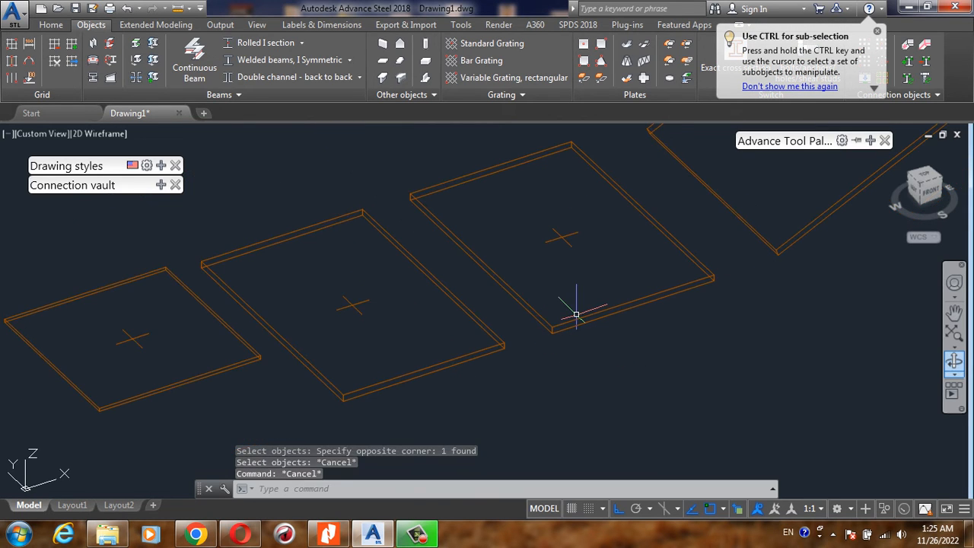
- Undo the moves of the split plate halves so they sit edge to edge
{"action": "key", "text": "ctrl+z"}
{"action": "key", "text": "ctrl+z"}
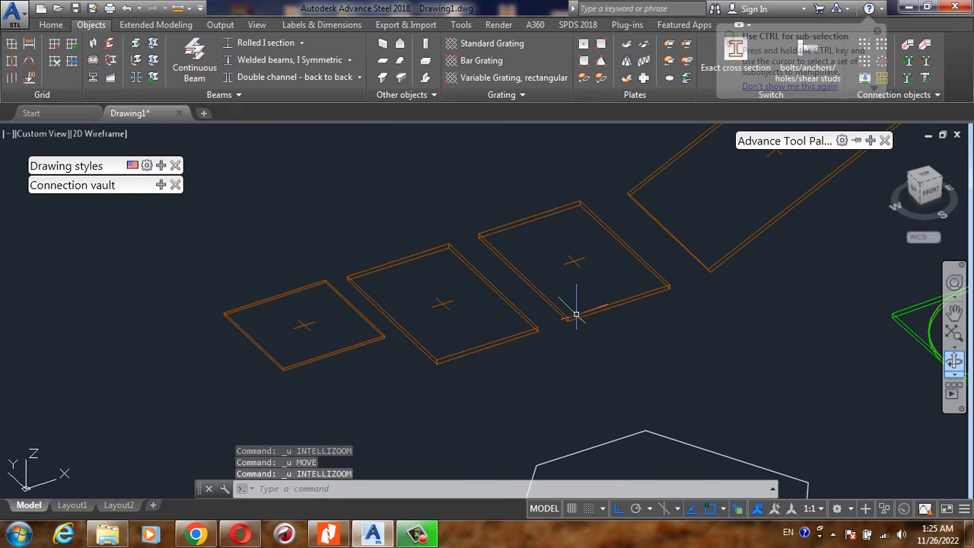
{"action": "key", "text": "ctrl+z"}
{"action": "scroll", "coordinate": [526, 318], "scroll_direction": "up", "scroll_amount": 2}
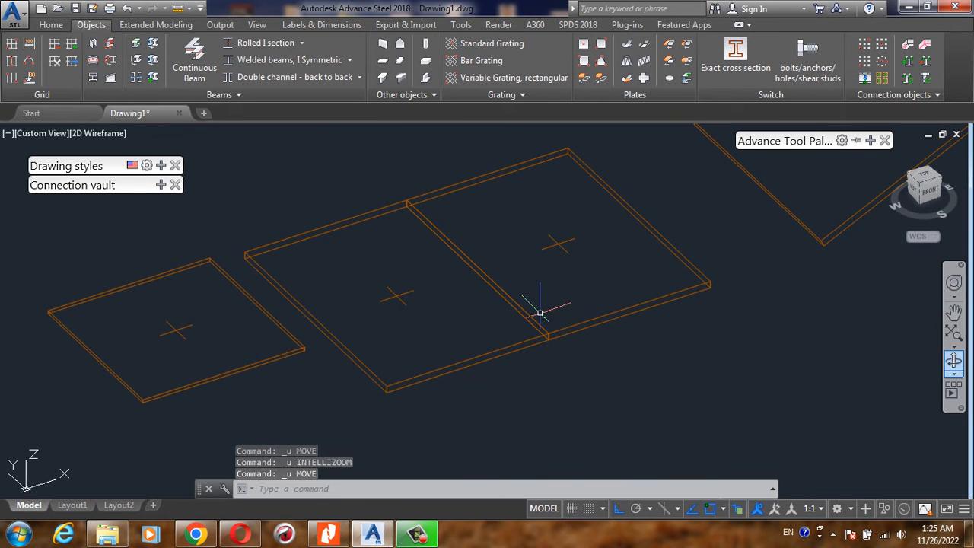
- Merge the two adjoining rectangular plate halves into one plate with Merge plates
{"action": "scroll", "coordinate": [544, 307], "scroll_direction": "up", "scroll_amount": 3}
{"action": "scroll", "coordinate": [533, 296], "scroll_direction": "down", "scroll_amount": 2}
{"action": "scroll", "coordinate": [510, 298], "scroll_direction": "down", "scroll_amount": 2}
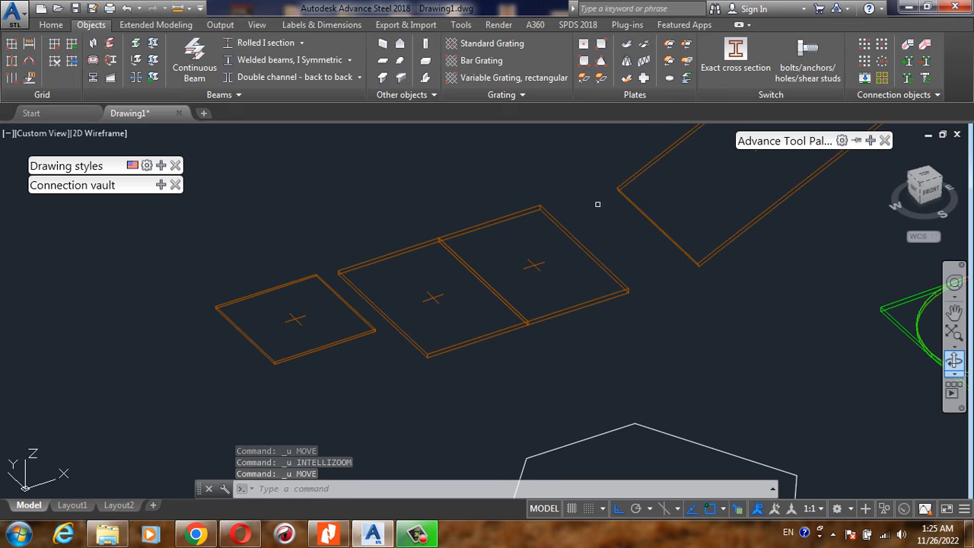
{"action": "left_click", "coordinate": [667, 63]}
{"action": "left_click", "coordinate": [502, 329]}
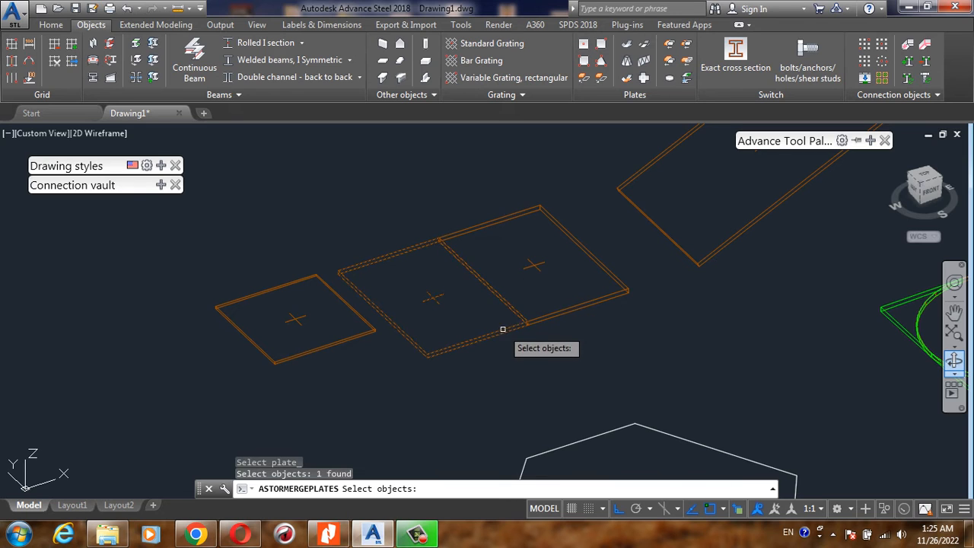
{"action": "left_click", "coordinate": [547, 317]}
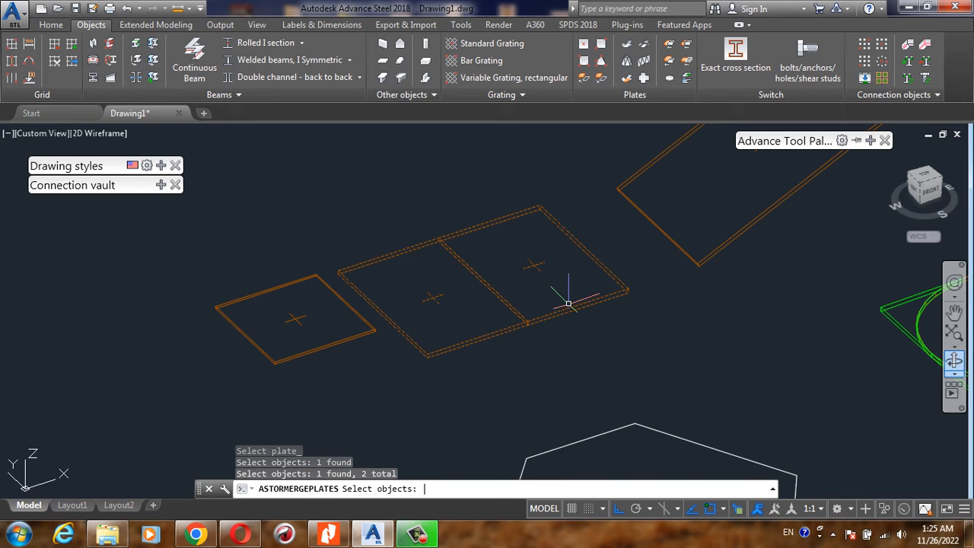
{"action": "key", "text": "Return"}
{"action": "scroll", "coordinate": [479, 276], "scroll_direction": "down", "scroll_amount": 4}
{"action": "scroll", "coordinate": [472, 273], "scroll_direction": "up", "scroll_amount": 4}
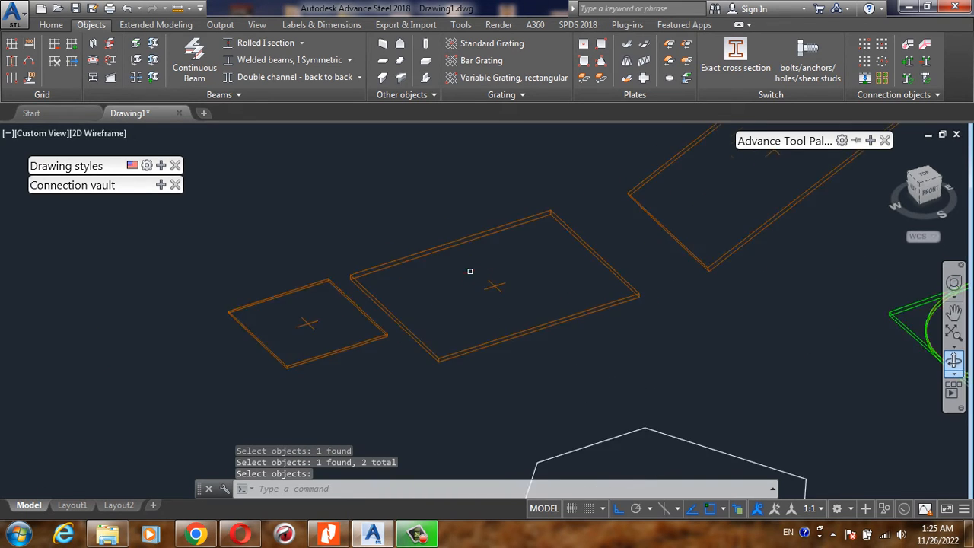
- Draw a stepped five-segment polyline lengthwise across the merged plate, from the midpoint of one short edge to the opposite short edge
{"action": "scroll", "coordinate": [470, 271], "scroll_direction": "up", "scroll_amount": 2}
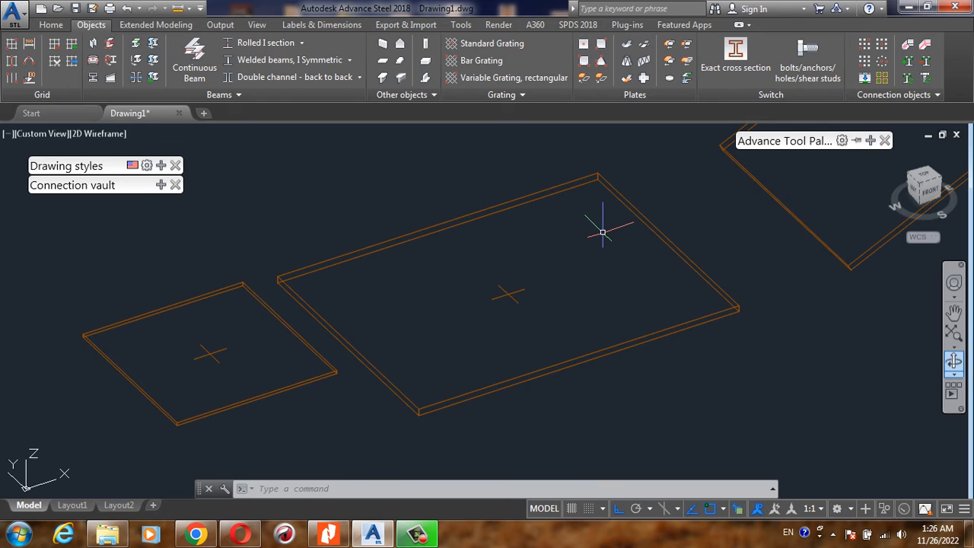
{"action": "key", "text": "Return"}
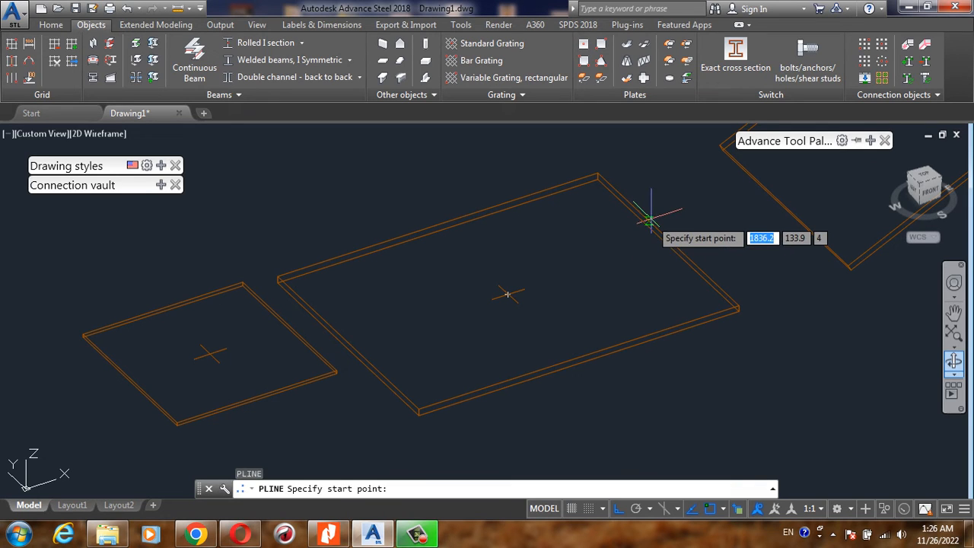
{"action": "left_click", "coordinate": [647, 221]}
{"action": "left_click", "coordinate": [570, 245]}
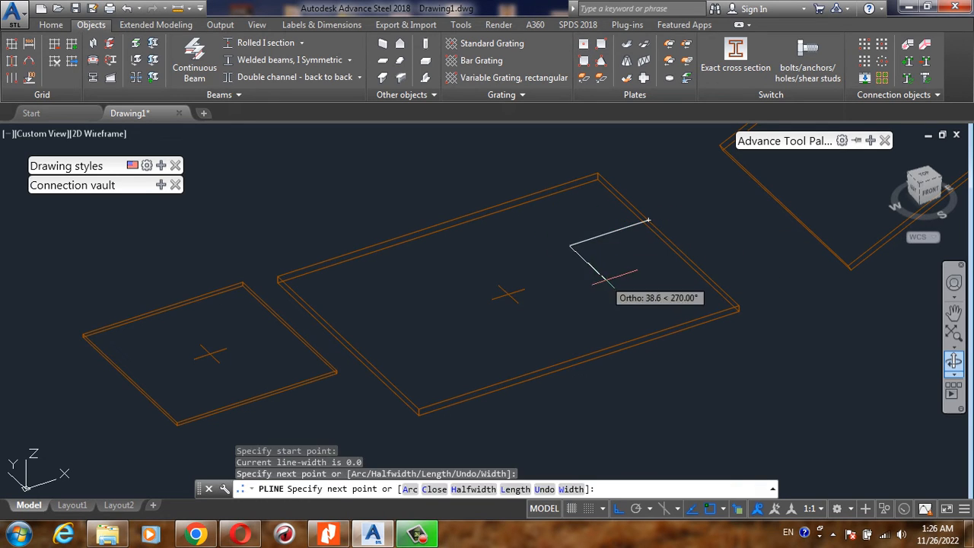
{"action": "left_click", "coordinate": [607, 282]}
{"action": "left_click", "coordinate": [432, 335]}
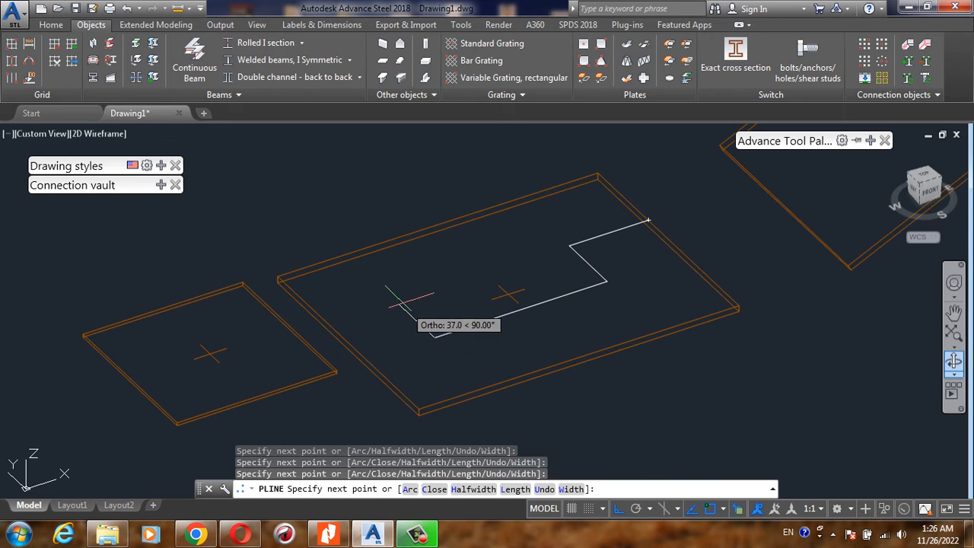
{"action": "left_click", "coordinate": [397, 303]}
{"action": "left_click", "coordinate": [328, 324]}
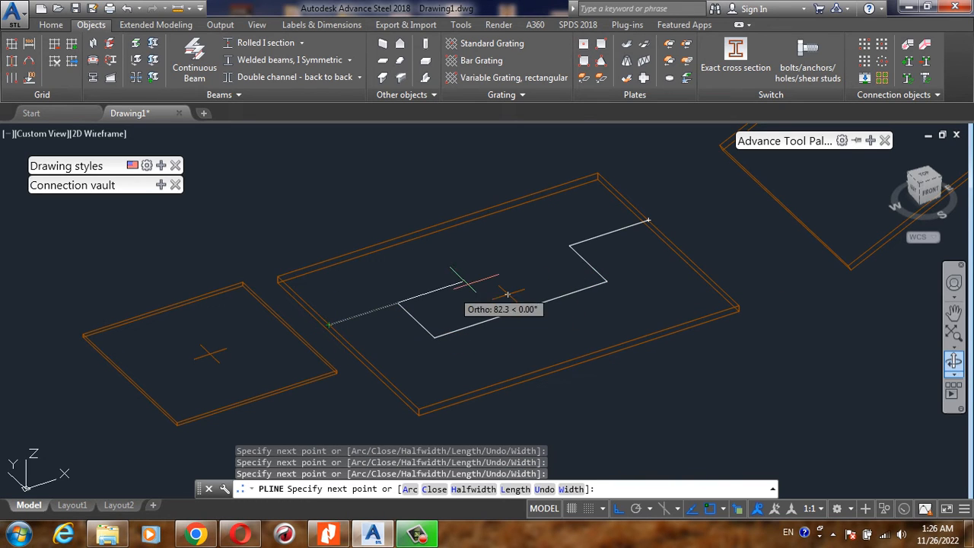
{"action": "key", "text": "Return"}
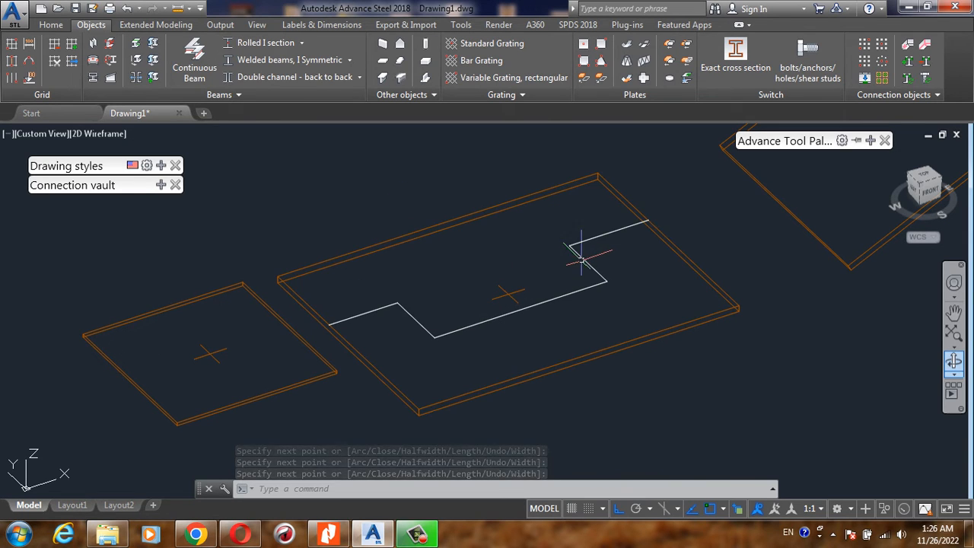
- Split the merged plate into two pieces along the stepped polyline
{"action": "left_click", "coordinate": [687, 46]}
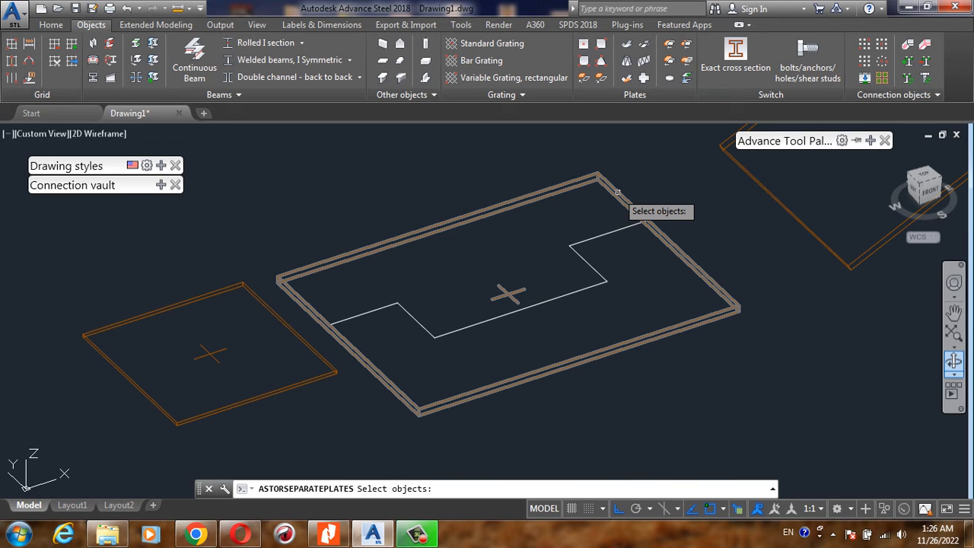
{"action": "left_click", "coordinate": [617, 191]}
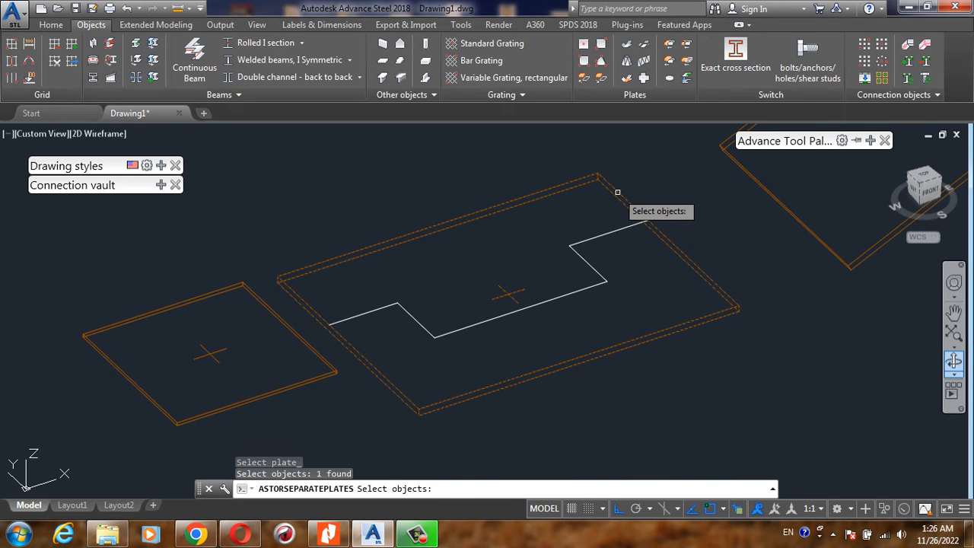
{"action": "key", "text": "Return"}
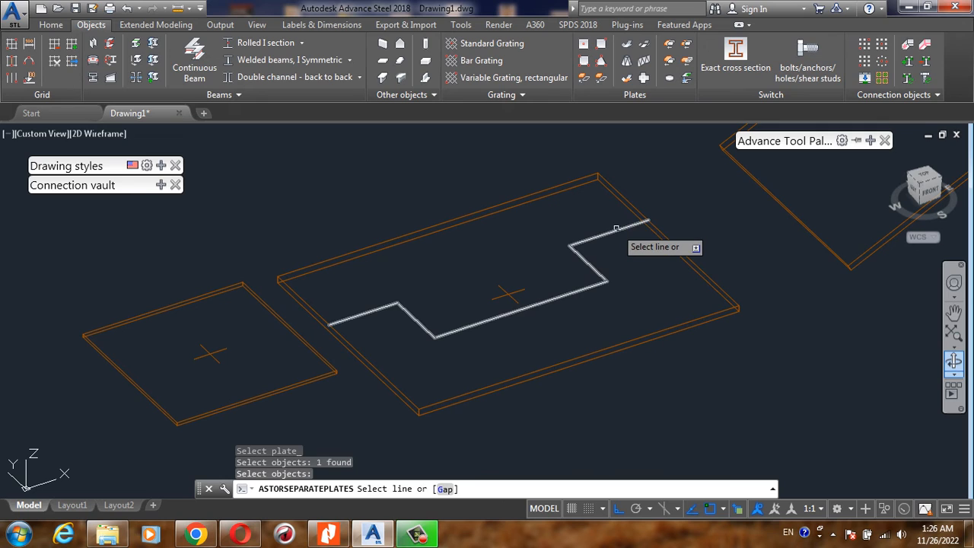
{"action": "left_click", "coordinate": [617, 227]}
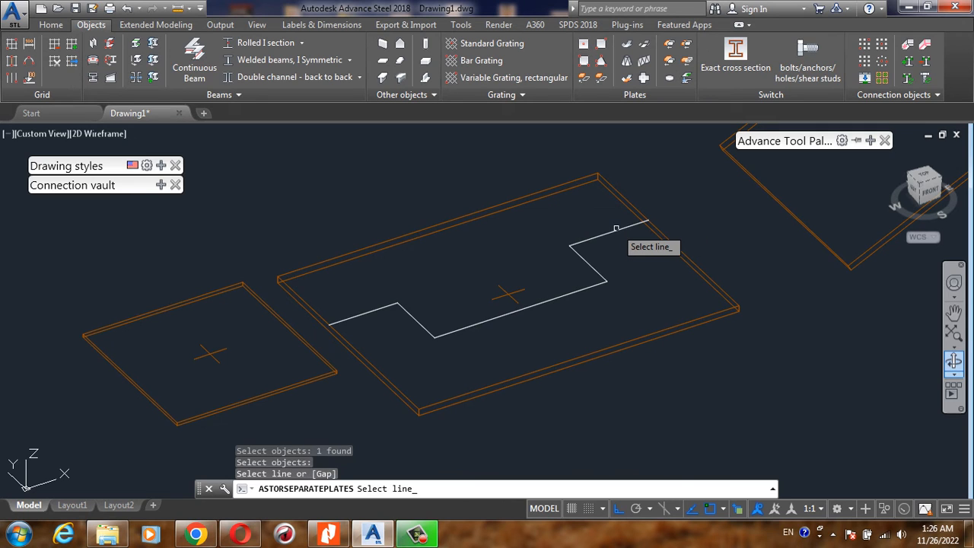
{"action": "left_click", "coordinate": [617, 228]}
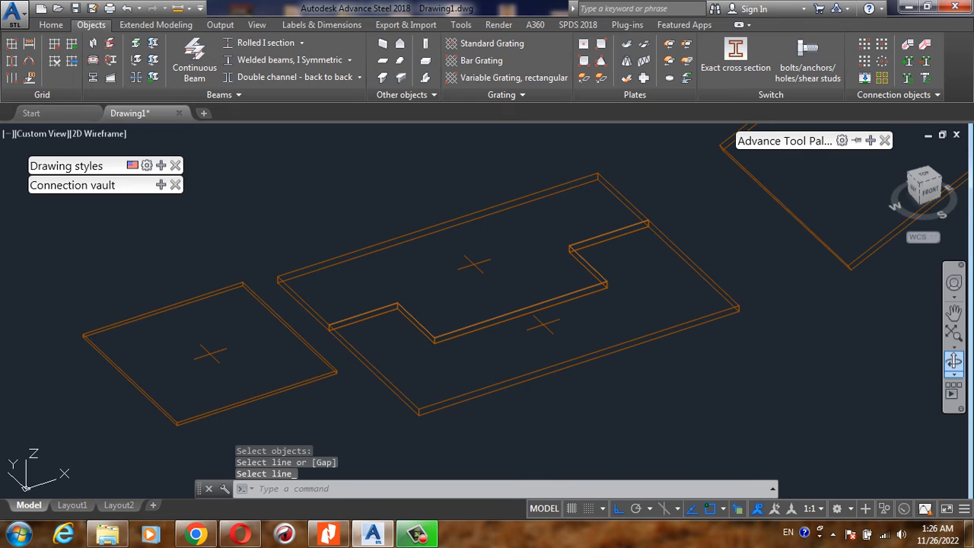
- Move the notched plate piece nearer the polygon polyline a short distance along negative Y, away from its counterpart
{"action": "type", "text": "m"}
{"action": "key", "text": "space"}
{"action": "left_click", "coordinate": [700, 249]}
{"action": "left_click", "coordinate": [652, 282]}
{"action": "left_click", "coordinate": [671, 268]}
{"action": "left_click", "coordinate": [675, 272]}
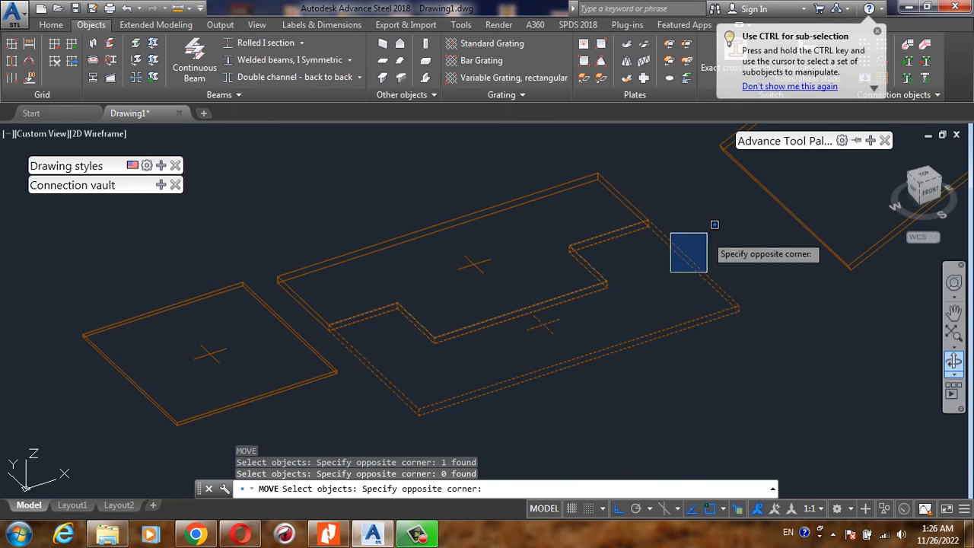
{"action": "left_click", "coordinate": [651, 276]}
{"action": "key", "text": "Return"}
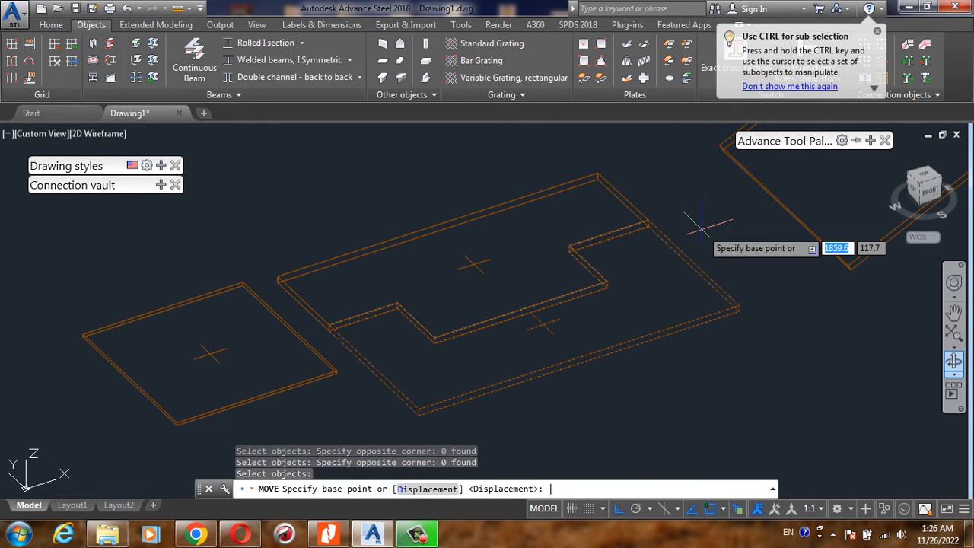
{"action": "left_click", "coordinate": [701, 227]}
{"action": "left_click", "coordinate": [733, 259]}
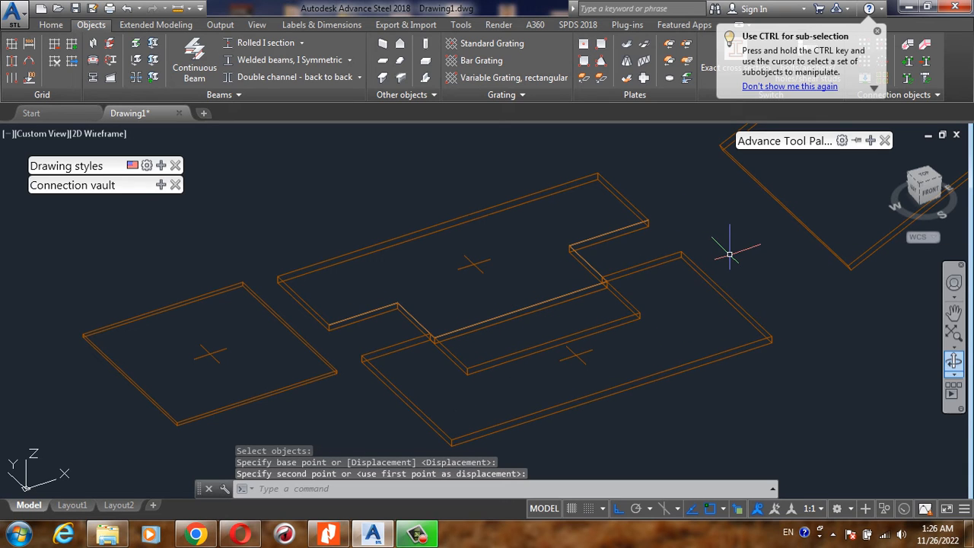
- Move the same notched plate piece farther along negative Y, leaving a clear gap between the two split pieces
{"action": "type", "text": "m"}
{"action": "key", "text": "Return"}
{"action": "left_click", "coordinate": [739, 268]}
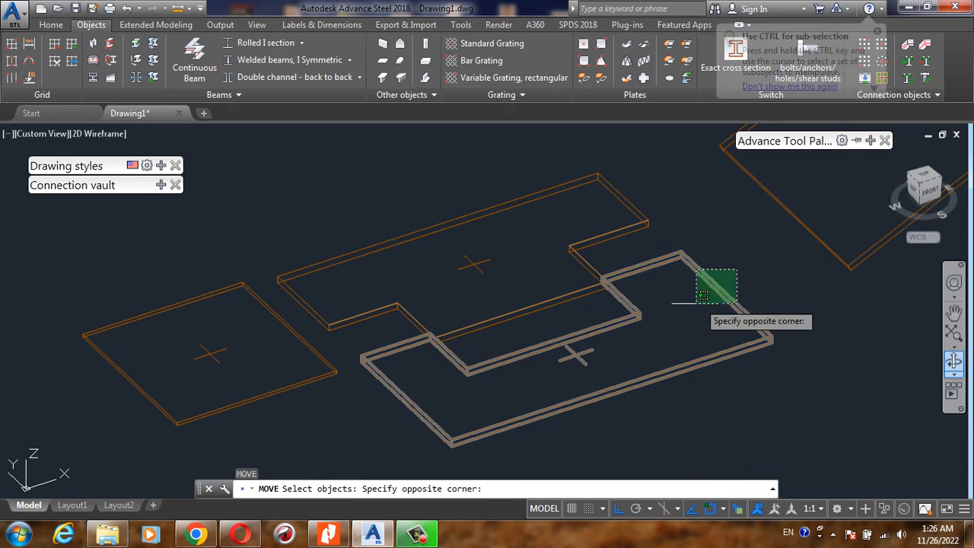
{"action": "left_click", "coordinate": [696, 303]}
{"action": "left_click", "coordinate": [732, 272]}
{"action": "left_click", "coordinate": [727, 230]}
{"action": "key", "text": "Return"}
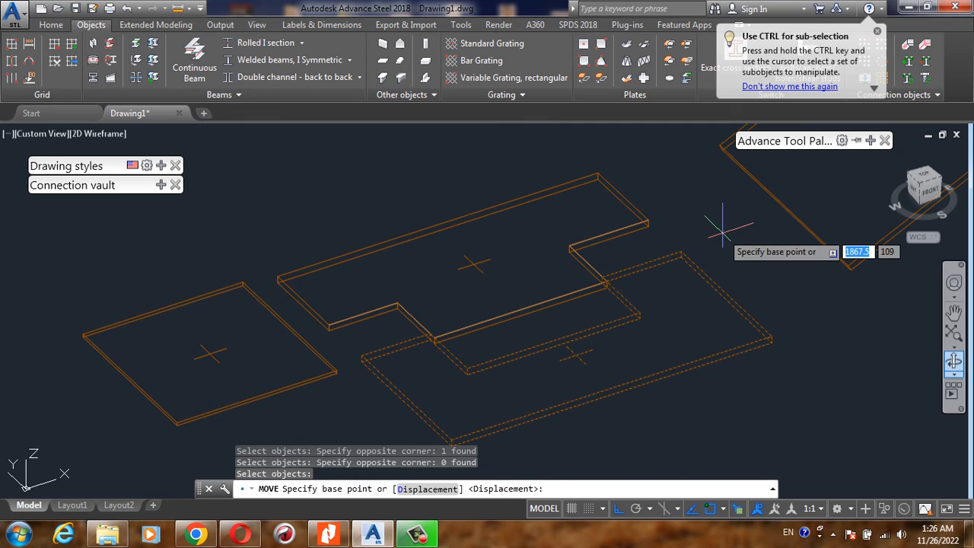
{"action": "left_click", "coordinate": [723, 227]}
{"action": "left_click", "coordinate": [761, 261]}
{"action": "scroll", "coordinate": [579, 210], "scroll_direction": "down", "scroll_amount": 4}
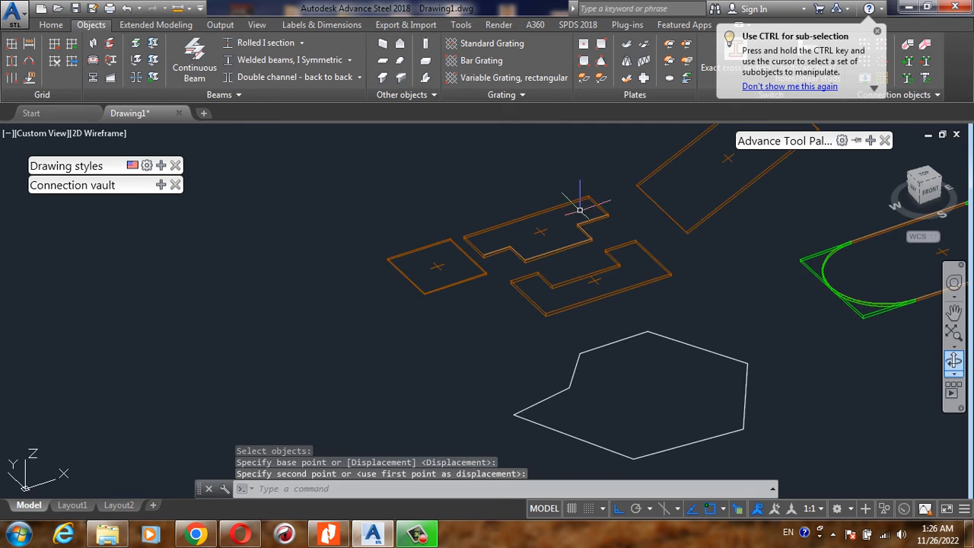
- Create a circular plate at the UCS origin with outer diameter 200, inner diameter 0 and thickness 6
{"action": "scroll", "coordinate": [385, 304], "scroll_direction": "down", "scroll_amount": 2}
{"action": "scroll", "coordinate": [619, 223], "scroll_direction": "up", "scroll_amount": 2}
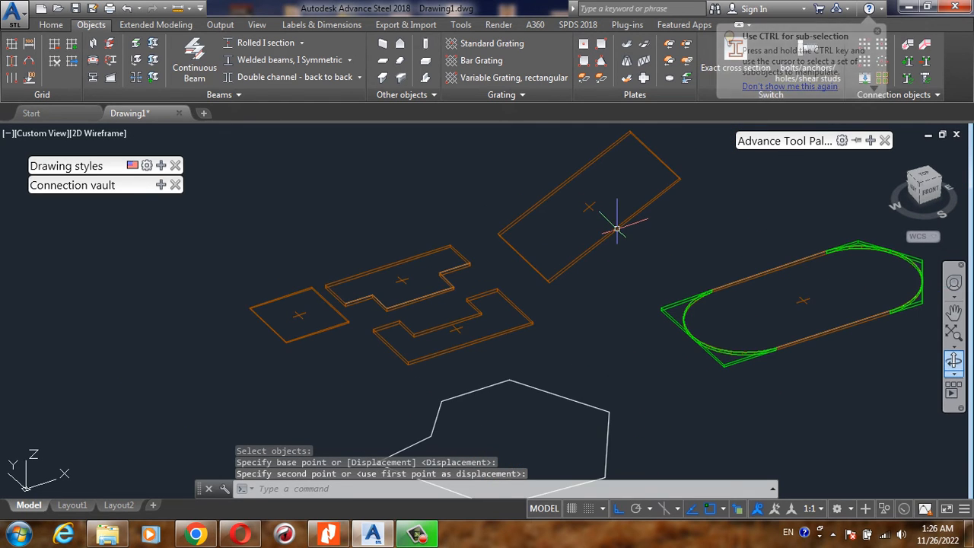
{"action": "left_click", "coordinate": [670, 78]}
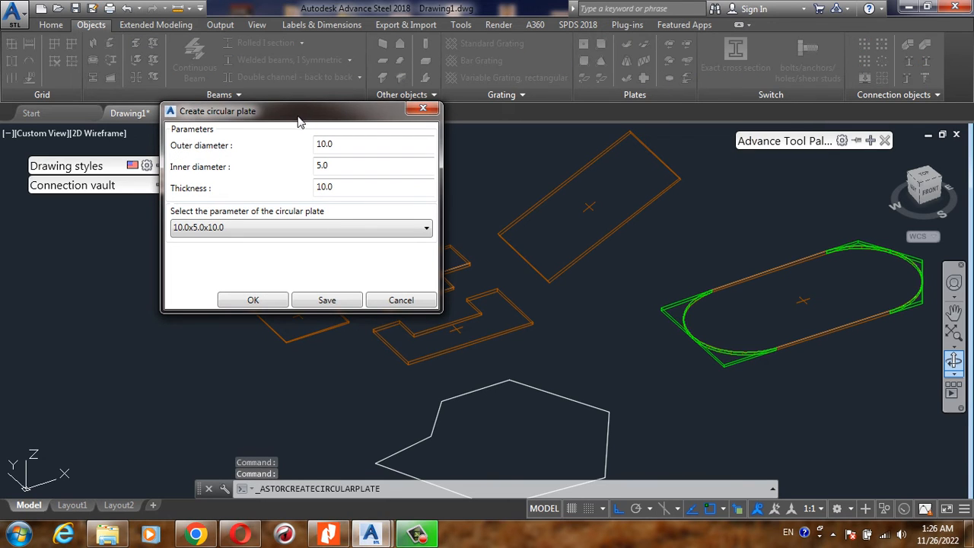
{"action": "left_click_drag", "start_coordinate": [298, 118], "coordinate": [234, 129]}
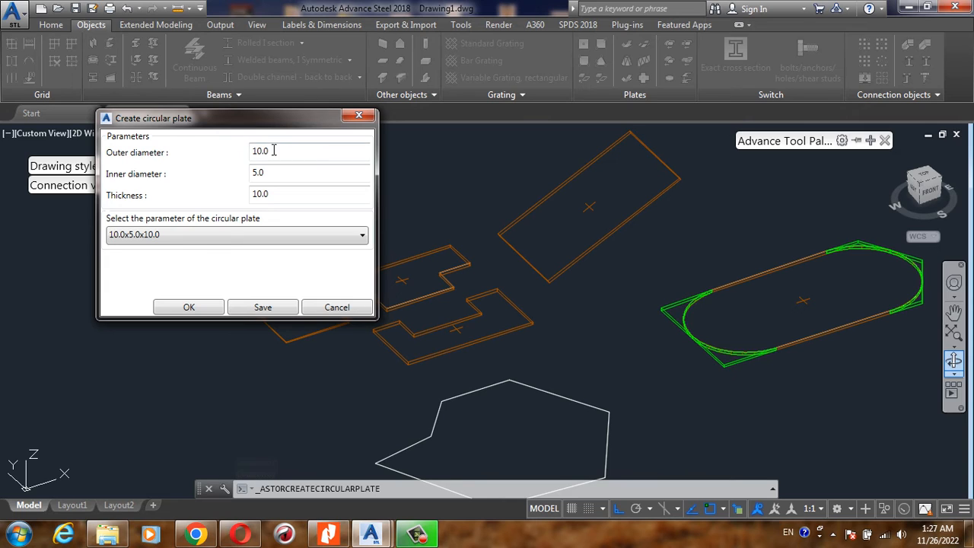
{"action": "left_click_drag", "start_coordinate": [273, 150], "coordinate": [223, 155]}
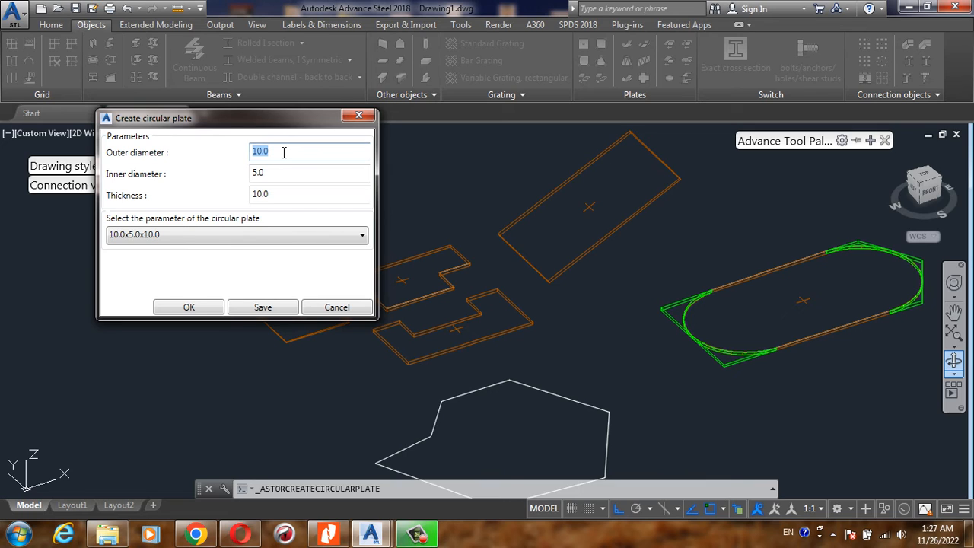
{"action": "type", "text": "1"}
{"action": "left_click_drag", "start_coordinate": [283, 152], "coordinate": [214, 152]}
{"action": "type", "text": "200"}
{"action": "left_click_drag", "start_coordinate": [272, 173], "coordinate": [213, 176]}
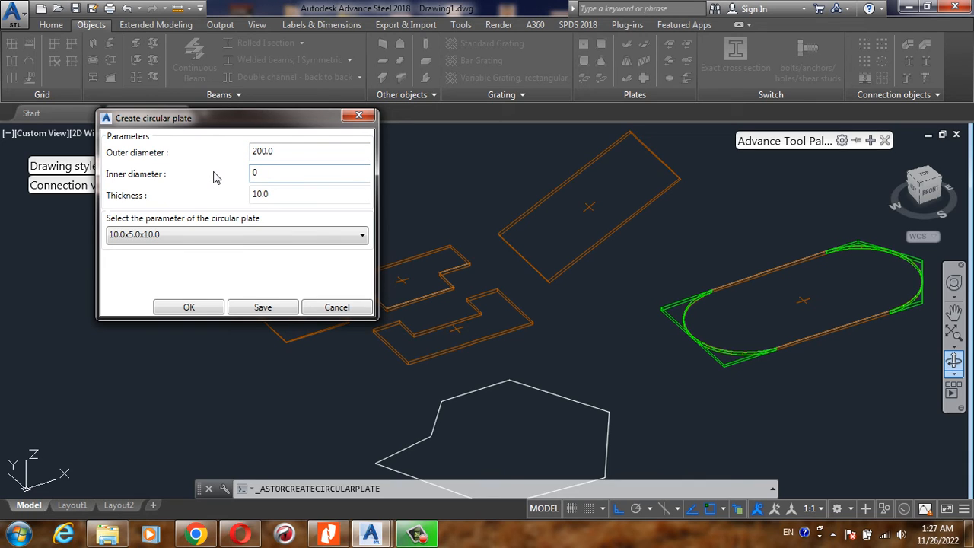
{"action": "left_click_drag", "start_coordinate": [276, 193], "coordinate": [217, 202]}
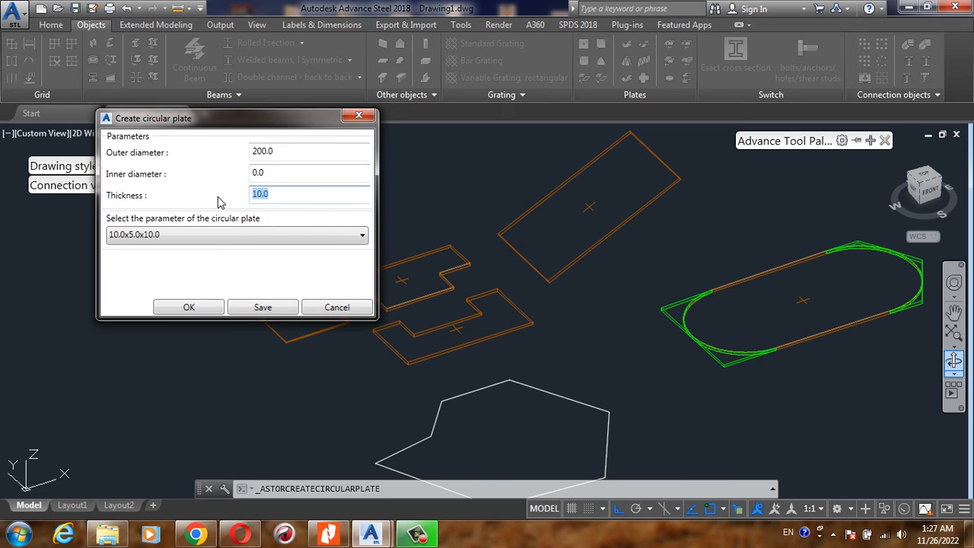
{"action": "type", "text": "6"}
{"action": "left_click", "coordinate": [210, 312]}
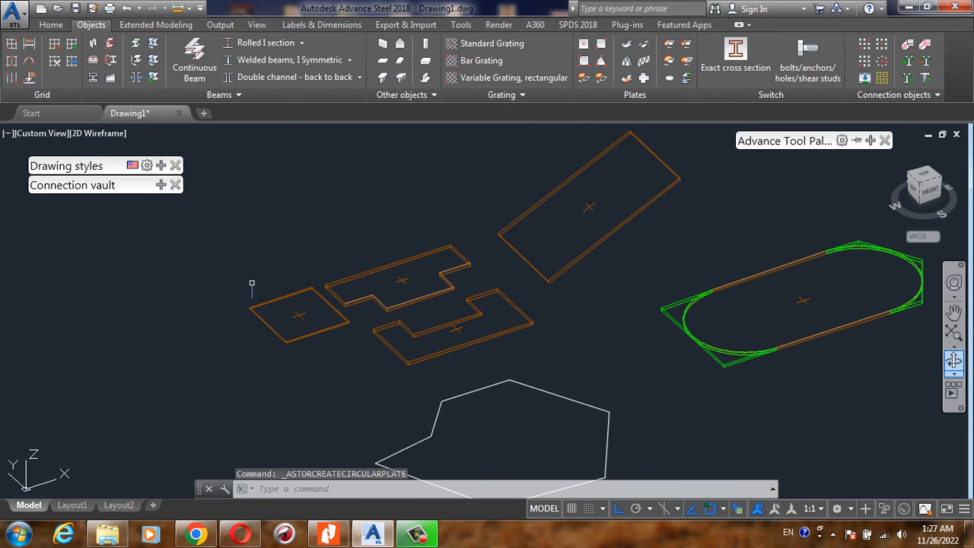
{"action": "scroll", "coordinate": [260, 278], "scroll_direction": "down", "scroll_amount": 2}
{"action": "scroll", "coordinate": [322, 244], "scroll_direction": "down", "scroll_amount": 4}
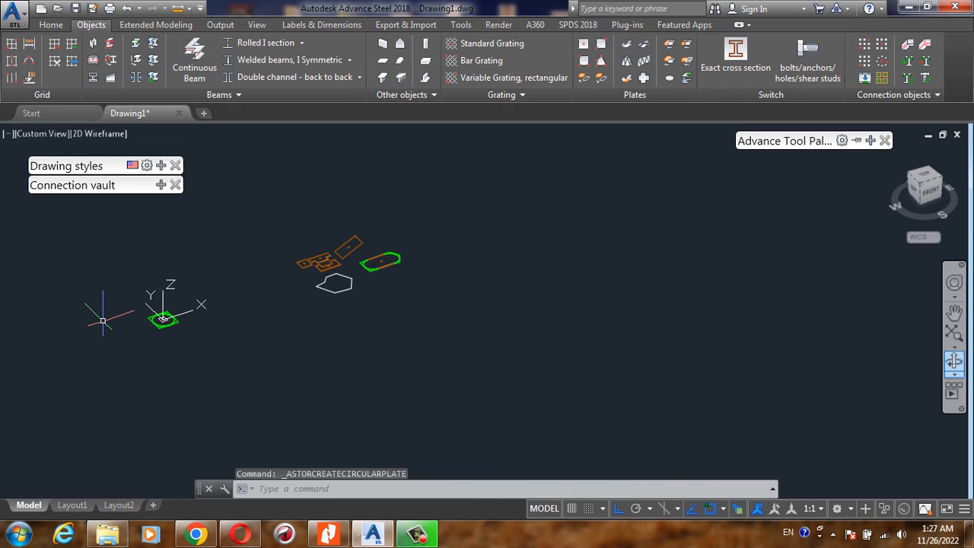
- Move the solid circular plate away from the UCS origin along positive X, leaving the origin clear
{"action": "scroll", "coordinate": [102, 321], "scroll_direction": "up", "scroll_amount": 6}
{"action": "scroll", "coordinate": [347, 322], "scroll_direction": "up", "scroll_amount": 4}
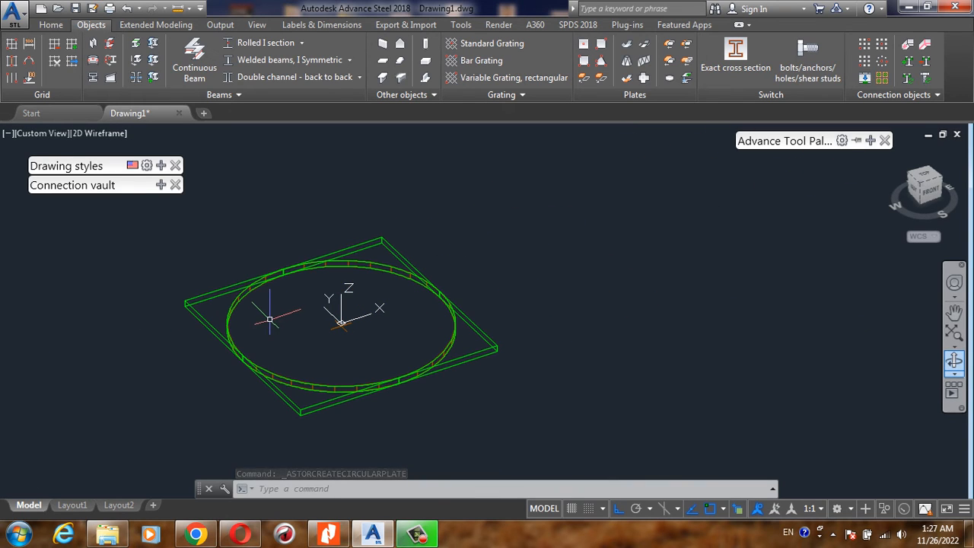
{"action": "scroll", "coordinate": [335, 304], "scroll_direction": "down", "scroll_amount": 2}
{"action": "scroll", "coordinate": [336, 308], "scroll_direction": "up", "scroll_amount": 5}
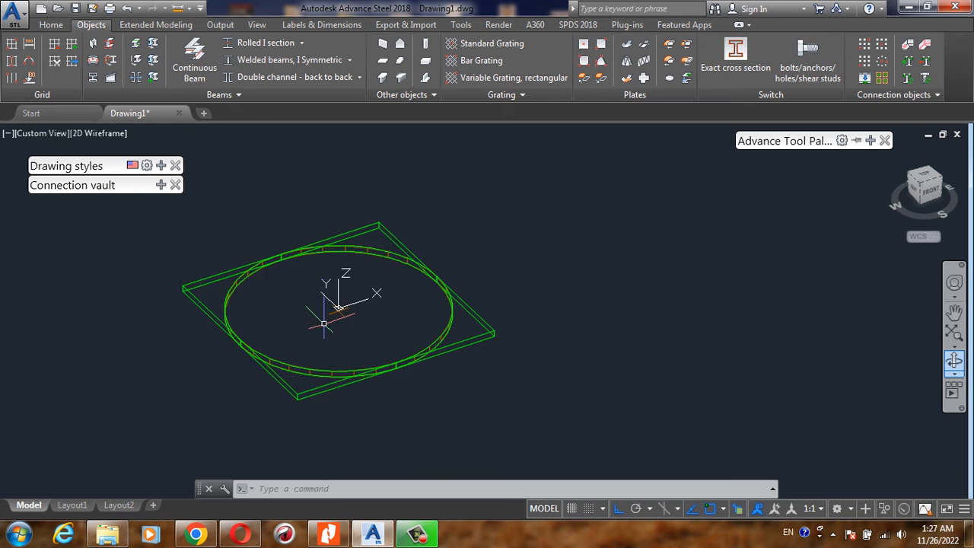
{"action": "scroll", "coordinate": [337, 306], "scroll_direction": "up", "scroll_amount": 2}
{"action": "scroll", "coordinate": [327, 302], "scroll_direction": "down", "scroll_amount": 6}
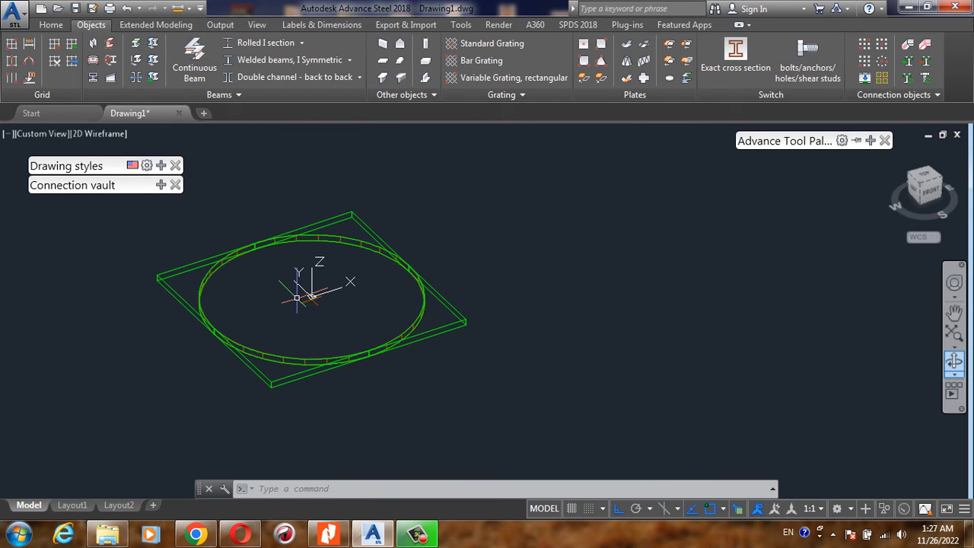
{"action": "type", "text": "m"}
{"action": "key", "text": "Return"}
{"action": "left_click", "coordinate": [246, 299]}
{"action": "left_click", "coordinate": [196, 347]}
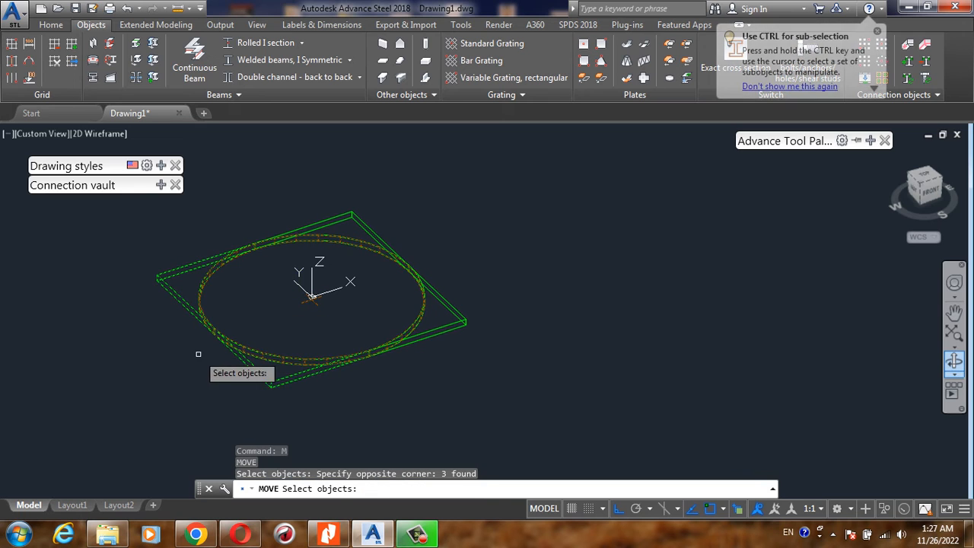
{"action": "left_click", "coordinate": [192, 357]}
{"action": "left_click", "coordinate": [157, 354]}
{"action": "key", "text": "Return"}
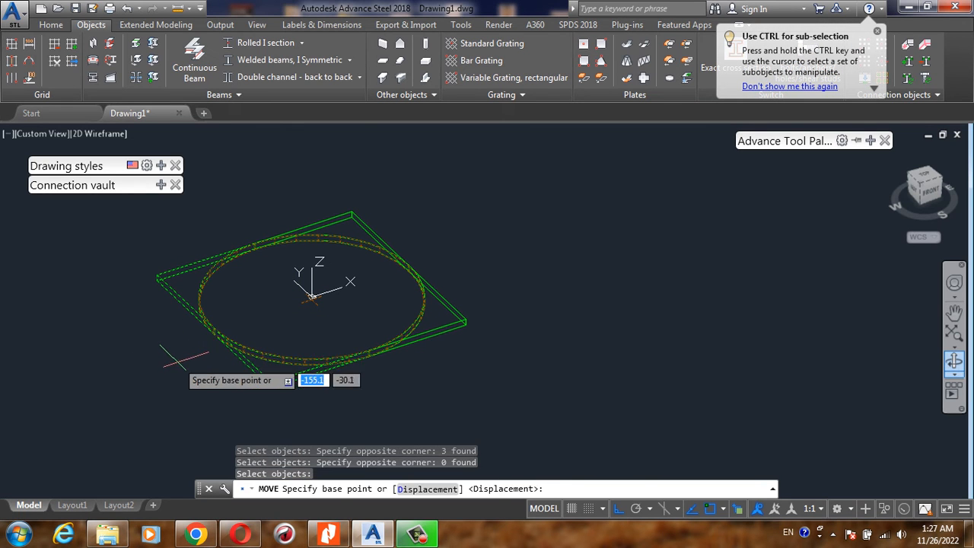
{"action": "left_click", "coordinate": [178, 361]}
{"action": "left_click", "coordinate": [514, 283]}
- Create a circular plate at the UCS origin with outer diameter 200, inner diameter 80 and thickness 8
{"action": "scroll", "coordinate": [591, 264], "scroll_direction": "up", "scroll_amount": 2}
{"action": "scroll", "coordinate": [304, 327], "scroll_direction": "down", "scroll_amount": 4}
{"action": "scroll", "coordinate": [334, 323], "scroll_direction": "up", "scroll_amount": 2}
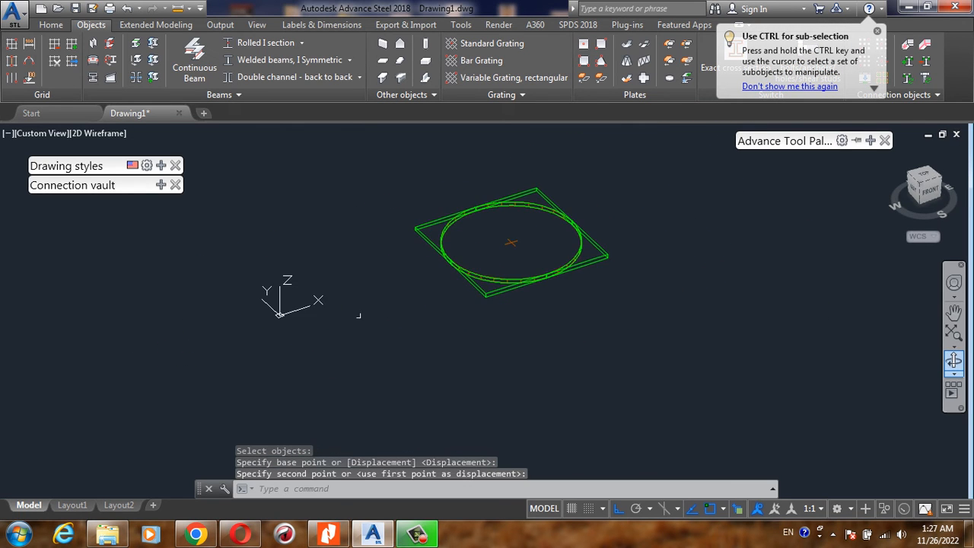
{"action": "left_click", "coordinate": [668, 80]}
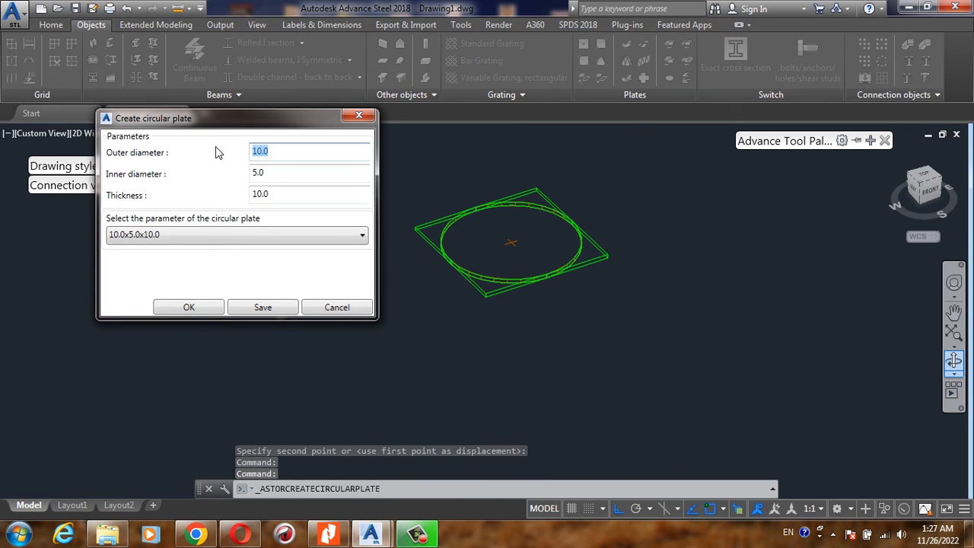
{"action": "type", "text": "2"}
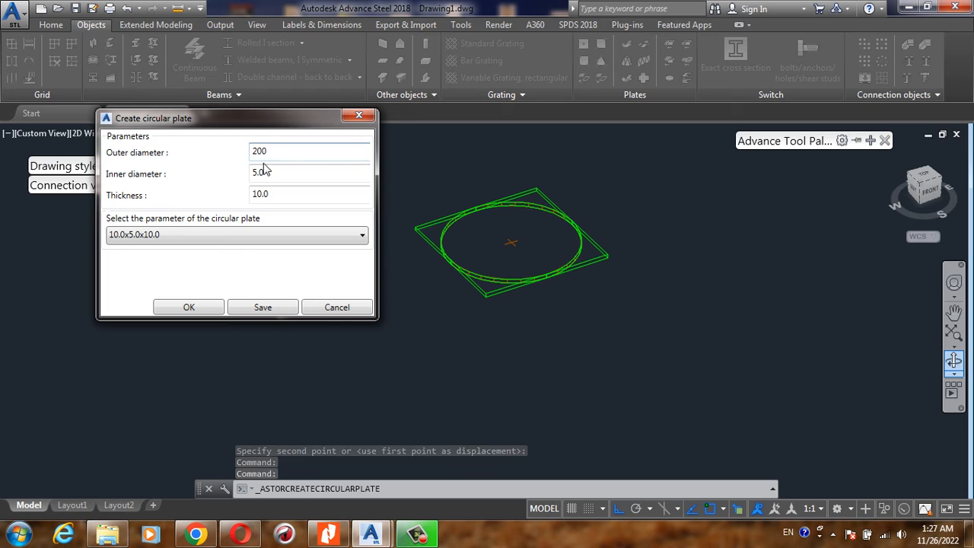
{"action": "key", "text": "Tab"}
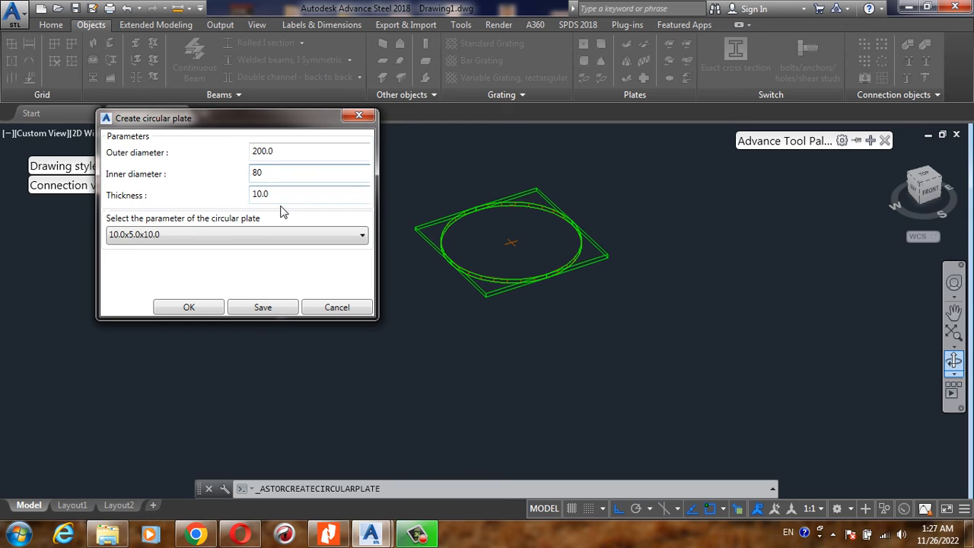
{"action": "type", "text": "80"}
{"action": "key", "text": "Tab"}
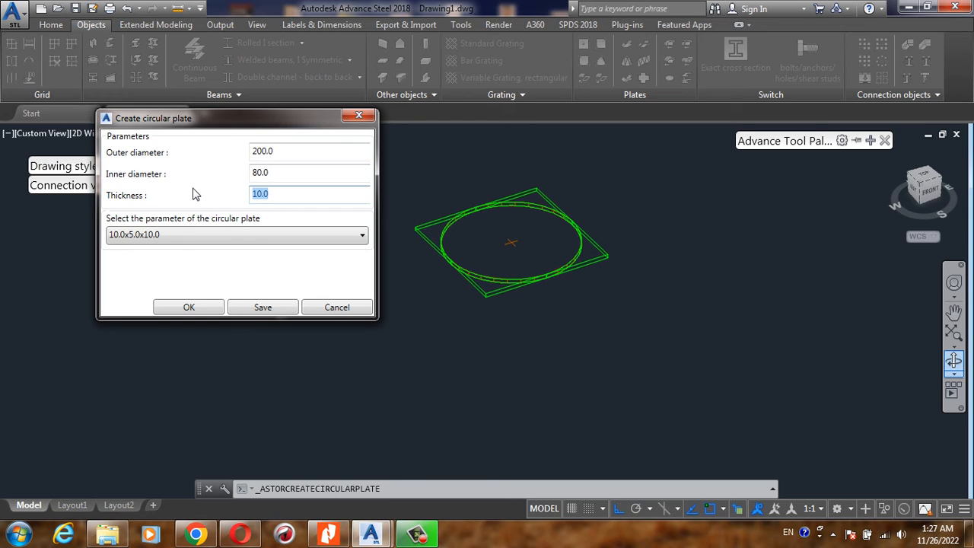
{"action": "type", "text": "8"}
{"action": "left_click", "coordinate": [189, 309]}
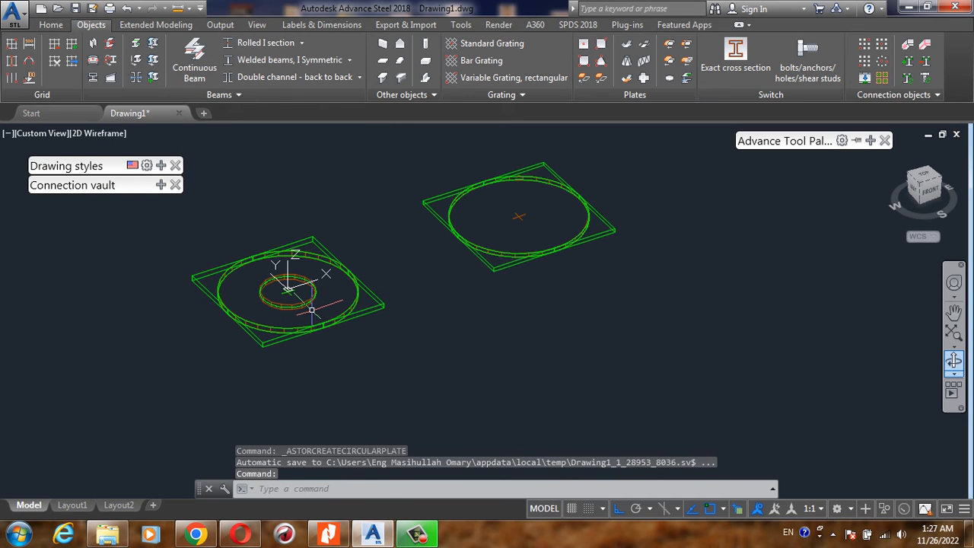
- Move the ring-shaped circular plate away from the UCS origin along positive Y
{"action": "type", "text": "m"}
{"action": "key", "text": "Return"}
{"action": "left_click", "coordinate": [386, 266]}
{"action": "left_click", "coordinate": [341, 311]}
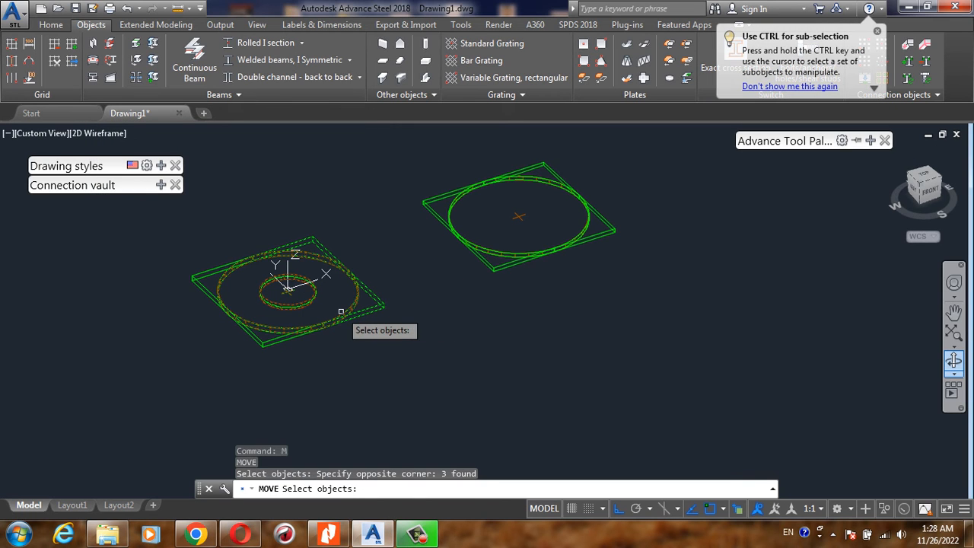
{"action": "key", "text": "Return"}
{"action": "left_click", "coordinate": [377, 362]}
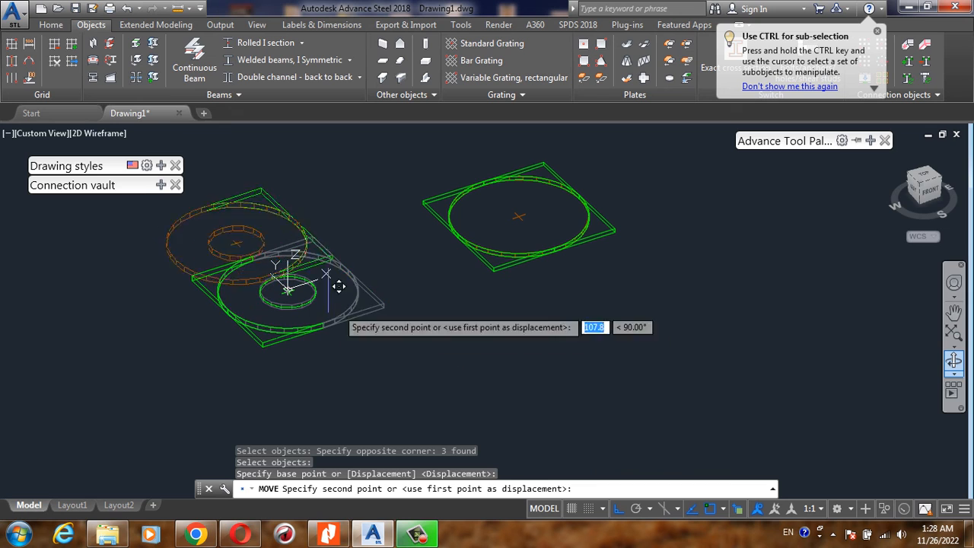
{"action": "left_click", "coordinate": [306, 192]}
{"action": "scroll", "coordinate": [456, 327], "scroll_direction": "down", "scroll_amount": 3}
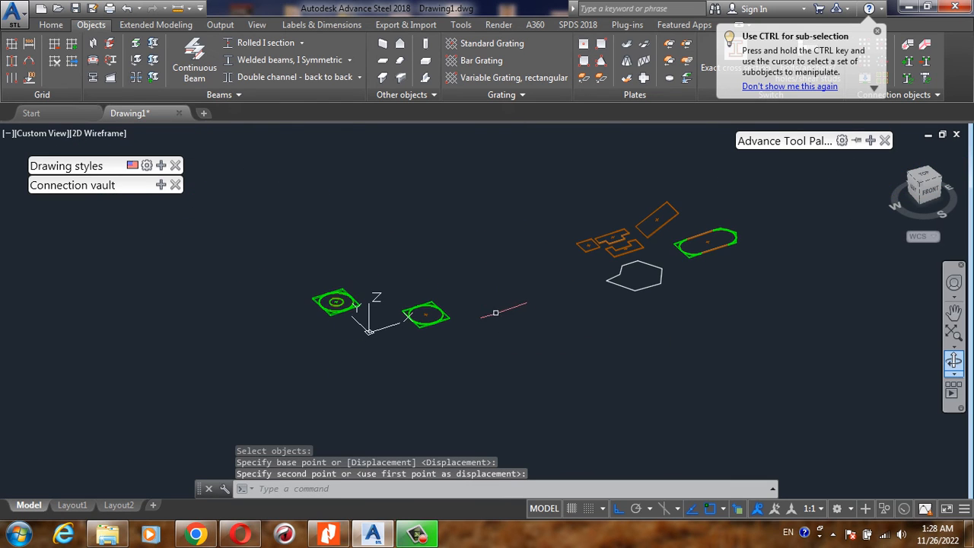
- Move both circular plates together about 1033 units along positive X, closer to the other plates
{"action": "scroll", "coordinate": [495, 311], "scroll_direction": "up", "scroll_amount": 1}
{"action": "type", "text": "m"}
{"action": "key", "text": "Return"}
{"action": "left_click", "coordinate": [475, 261]}
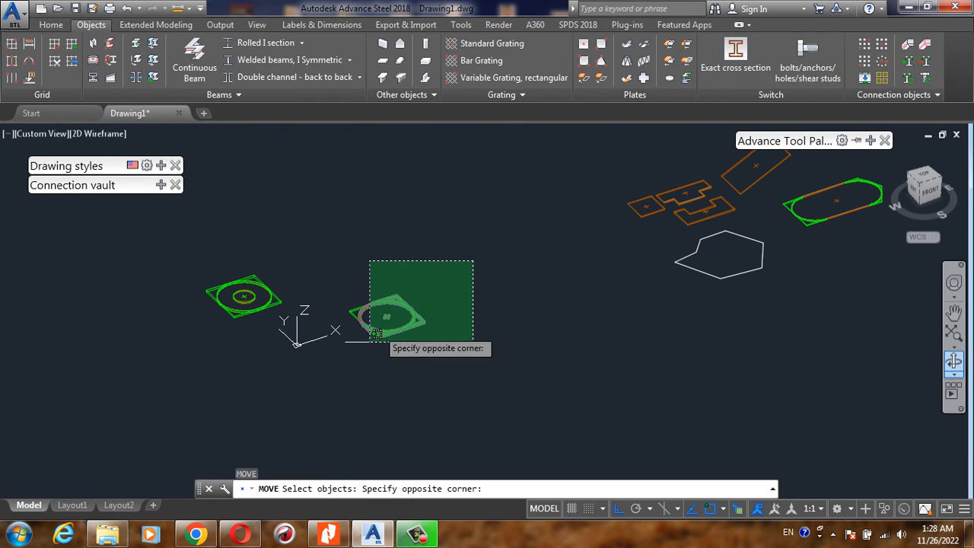
{"action": "left_click", "coordinate": [359, 361]}
{"action": "left_click", "coordinate": [302, 262]}
{"action": "left_click", "coordinate": [207, 329]}
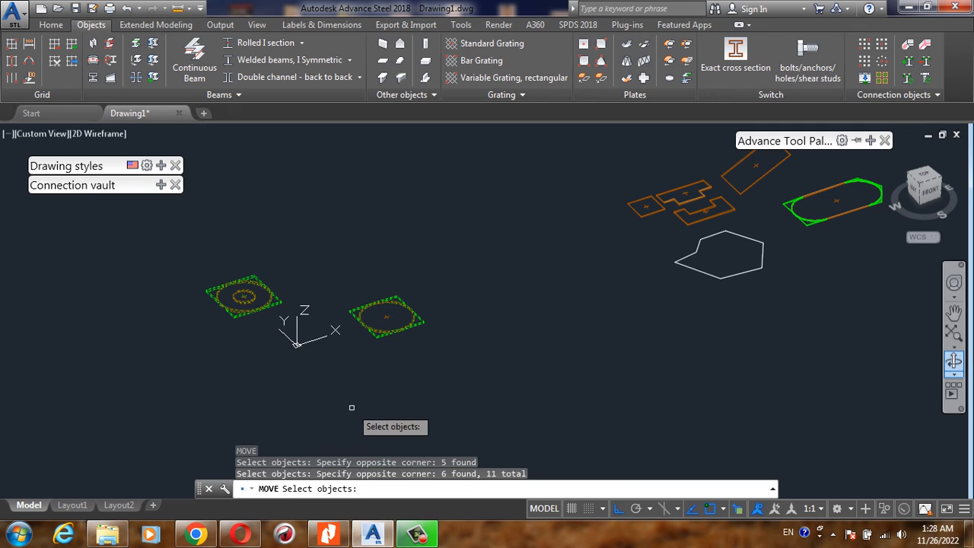
{"action": "key", "text": "Return"}
{"action": "left_click", "coordinate": [354, 380]}
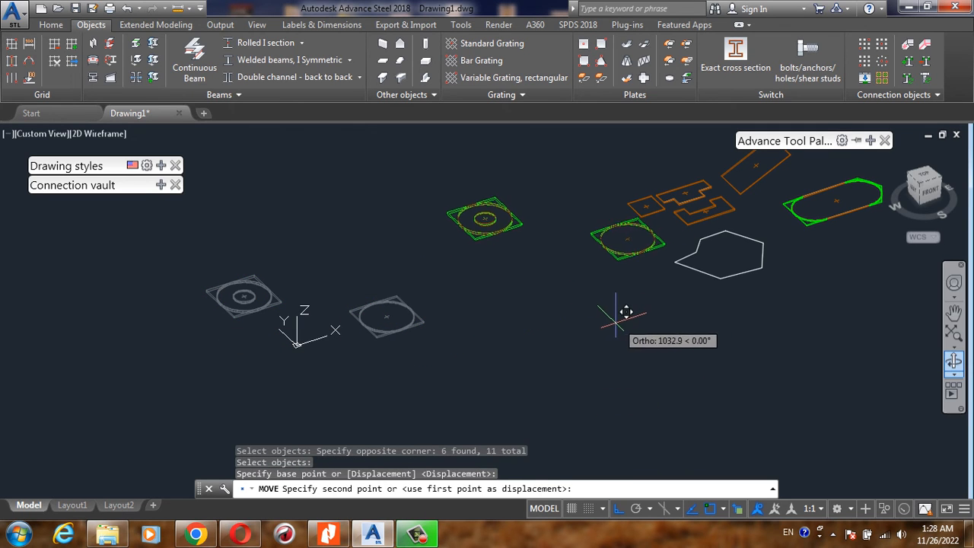
{"action": "left_click", "coordinate": [616, 321]}
- Convert the closed polygon polyline into a plate, keeping the default plate properties
{"action": "middle_click_drag", "start_coordinate": [704, 226], "coordinate": [582, 288]}
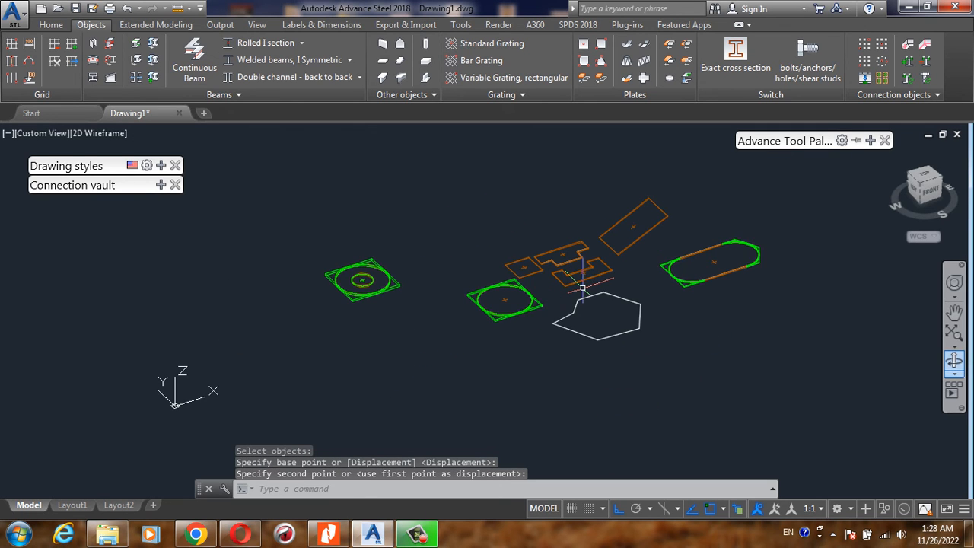
{"action": "scroll", "coordinate": [583, 287], "scroll_direction": "up", "scroll_amount": 5}
{"action": "scroll", "coordinate": [592, 322], "scroll_direction": "down", "scroll_amount": 5}
{"action": "scroll", "coordinate": [538, 297], "scroll_direction": "up", "scroll_amount": 3}
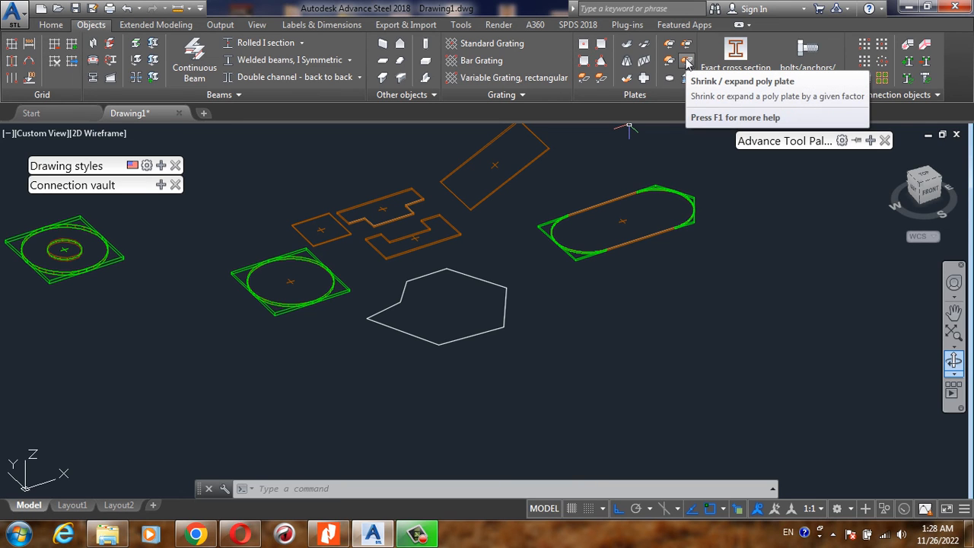
{"action": "scroll", "coordinate": [502, 284], "scroll_direction": "up", "scroll_amount": 3}
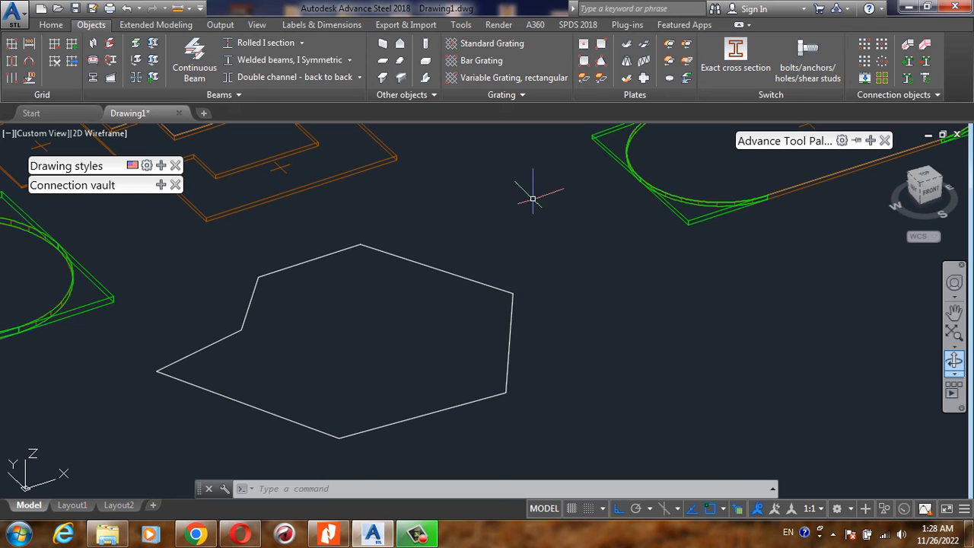
{"action": "left_click", "coordinate": [584, 77]}
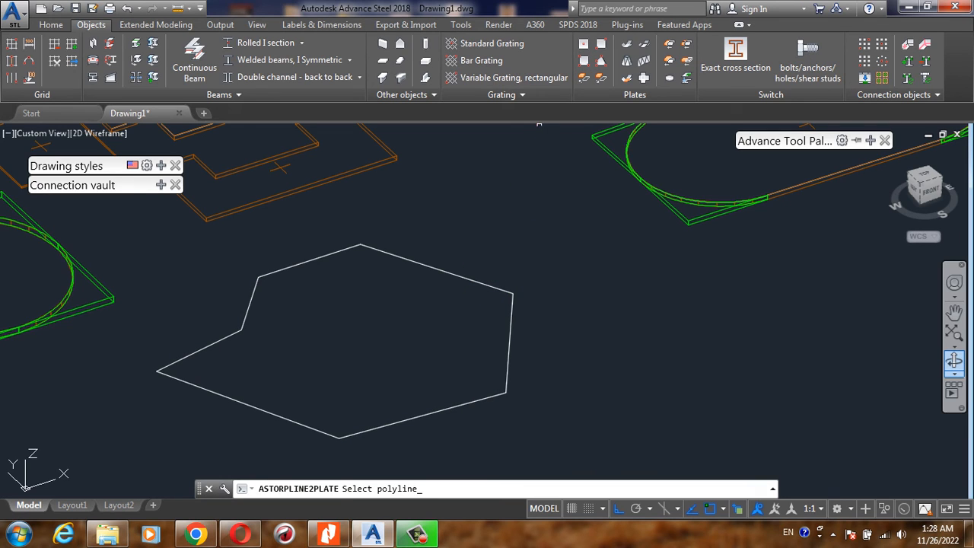
{"action": "left_click", "coordinate": [468, 276]}
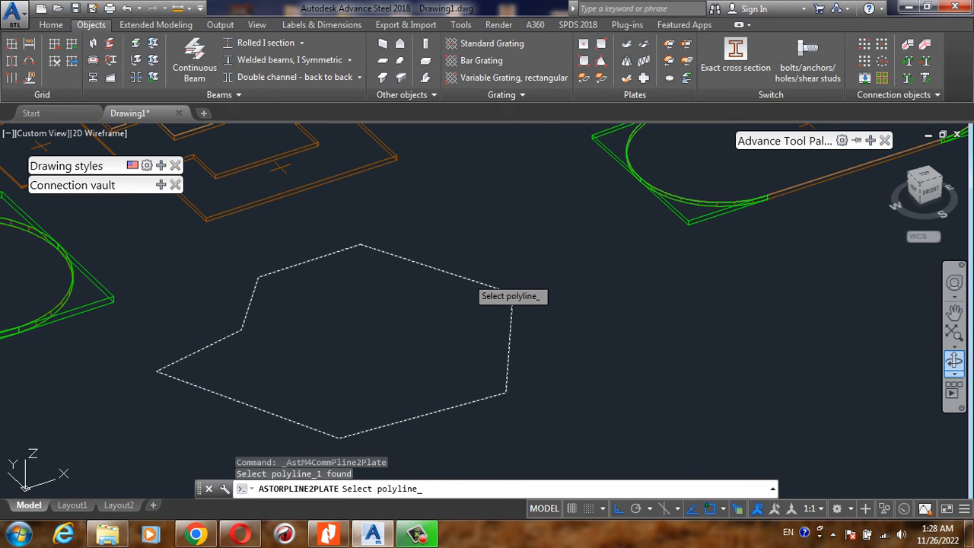
{"action": "key", "text": "Return"}
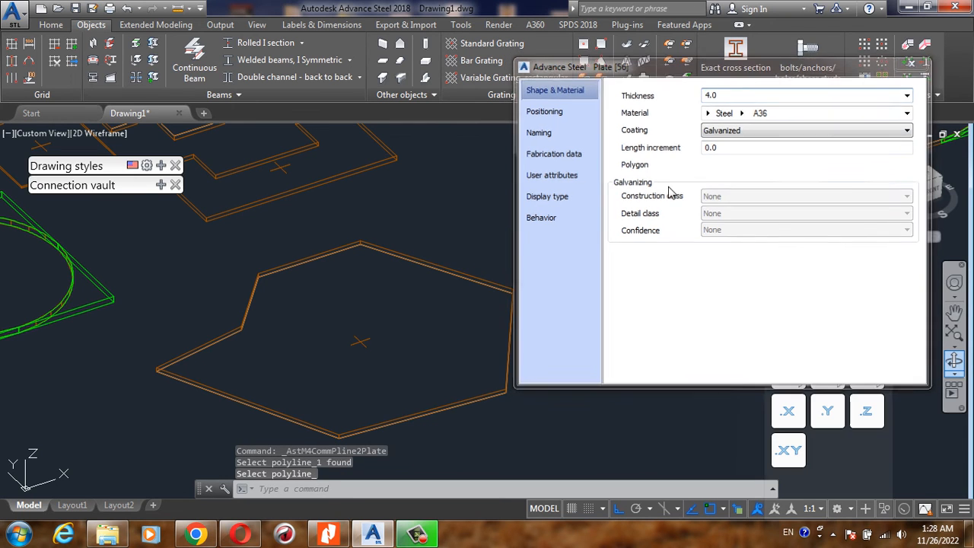
{"action": "key", "text": "Escape"}
- Expand the polygon plate outward with the Shrink / expand poly plate command, using an offset of +20
{"action": "scroll", "coordinate": [502, 218], "scroll_direction": "down", "scroll_amount": 2}
{"action": "scroll", "coordinate": [444, 258], "scroll_direction": "up", "scroll_amount": 2}
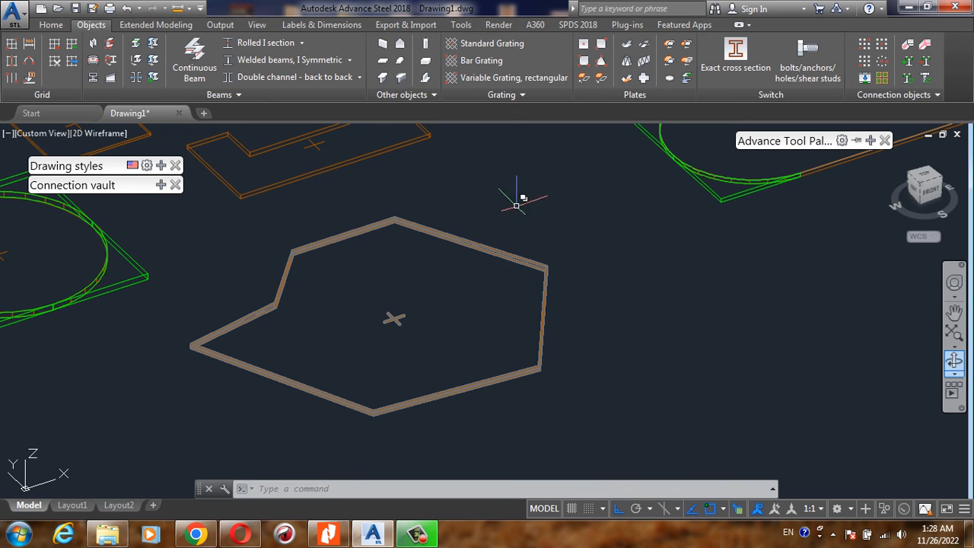
{"action": "left_click", "coordinate": [690, 64]}
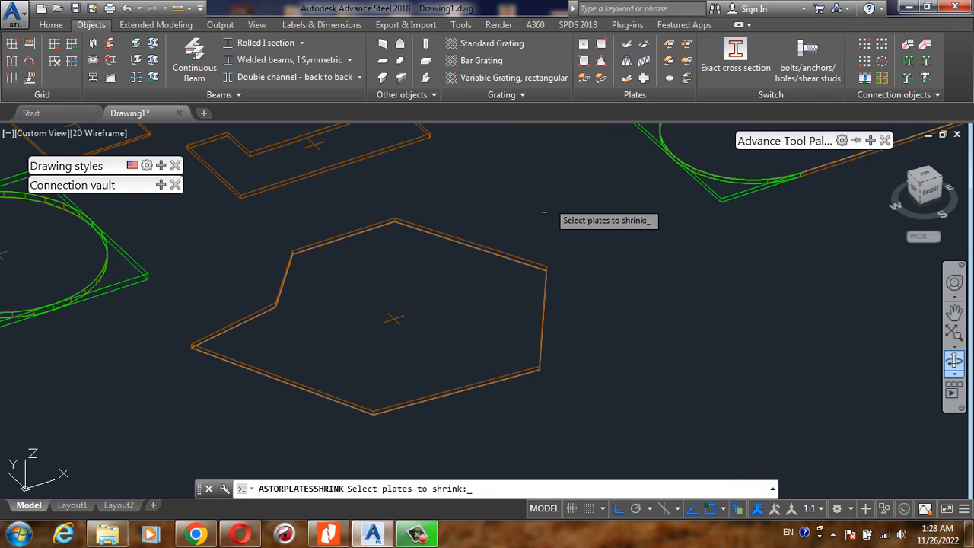
{"action": "left_click", "coordinate": [518, 257]}
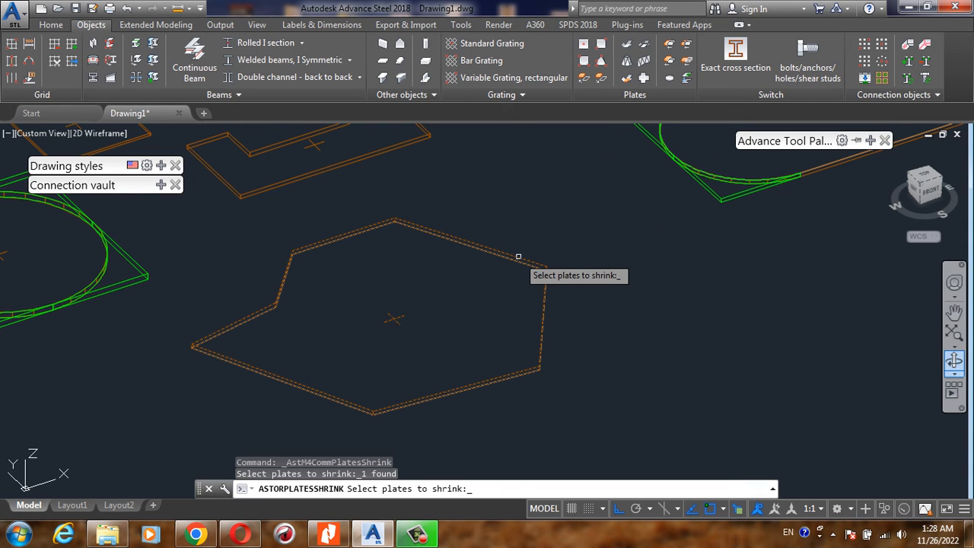
{"action": "key", "text": "Return"}
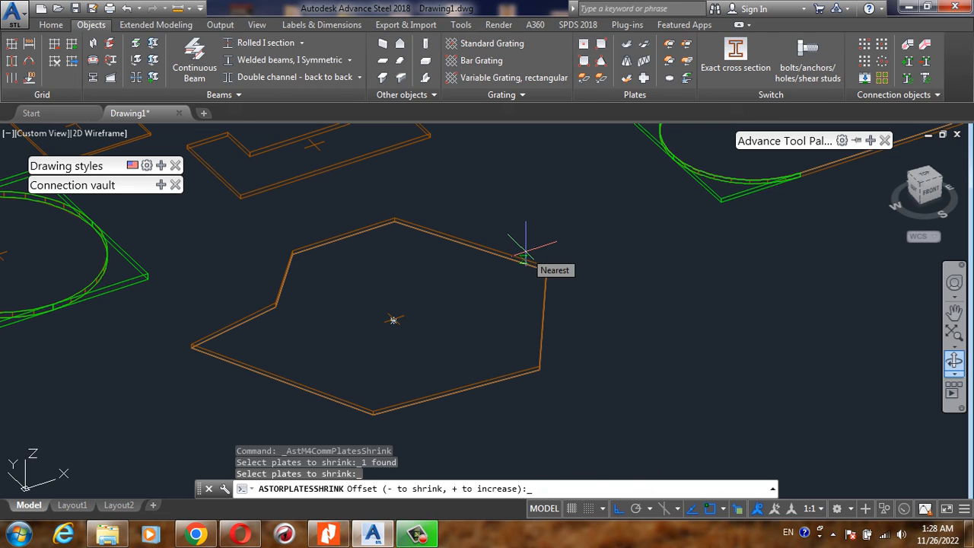
{"action": "key", "text": "F8"}
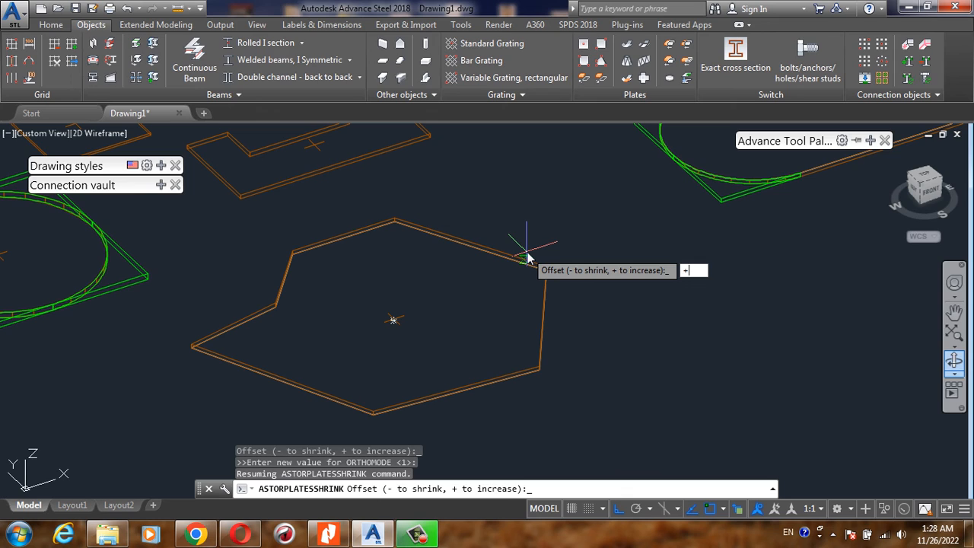
{"action": "type", "text": "+20"}
{"action": "key", "text": "Return"}
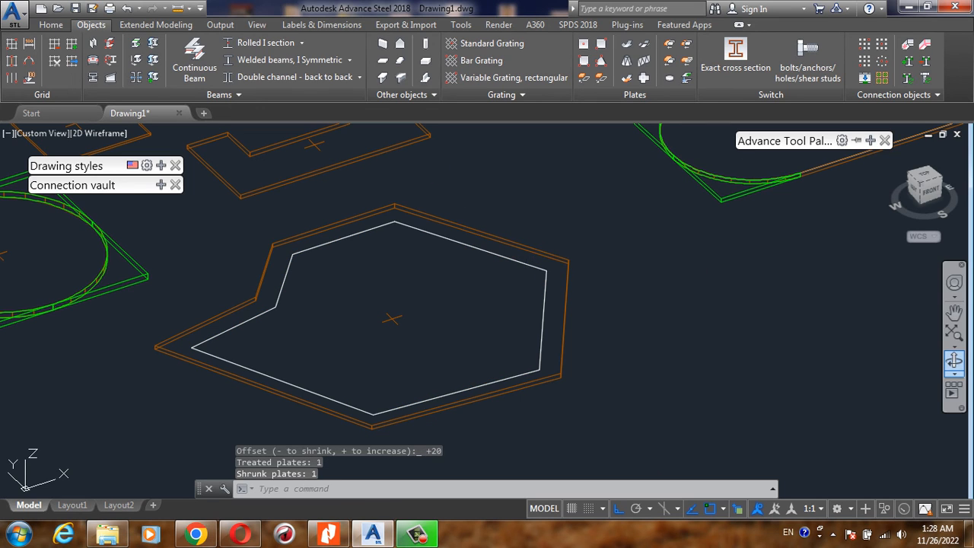
- Try to measure the distance from a corner of the original polyline to the expanded plate's outer edge
{"action": "scroll", "coordinate": [539, 271], "scroll_direction": "down", "scroll_amount": 2}
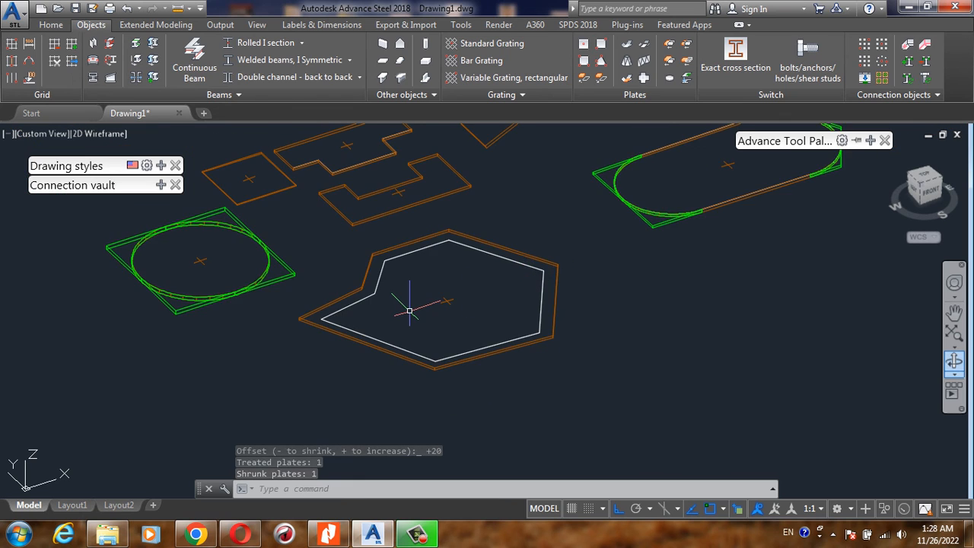
{"action": "scroll", "coordinate": [406, 305], "scroll_direction": "up", "scroll_amount": 2}
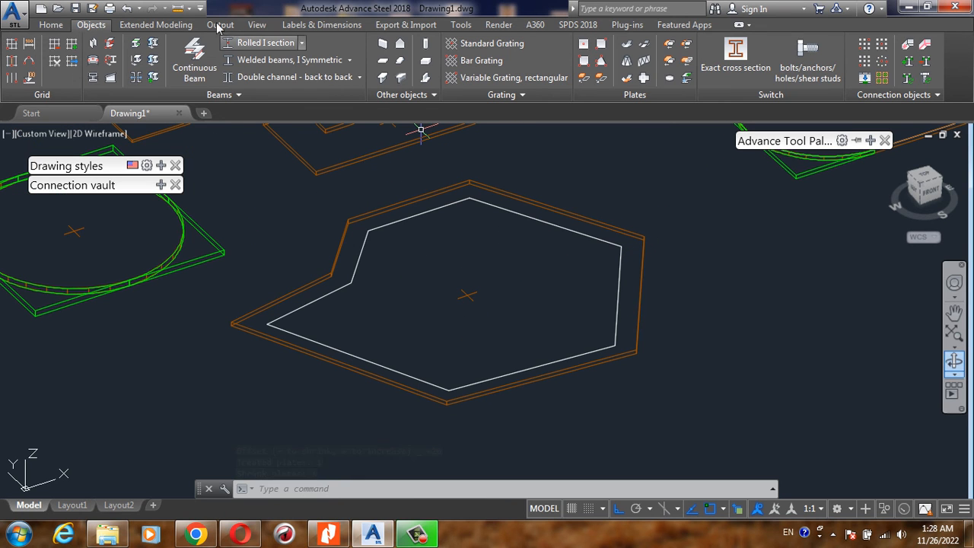
{"action": "left_click", "coordinate": [179, 9]}
{"action": "left_click", "coordinate": [200, 34]}
{"action": "scroll", "coordinate": [601, 209], "scroll_direction": "up", "scroll_amount": 5}
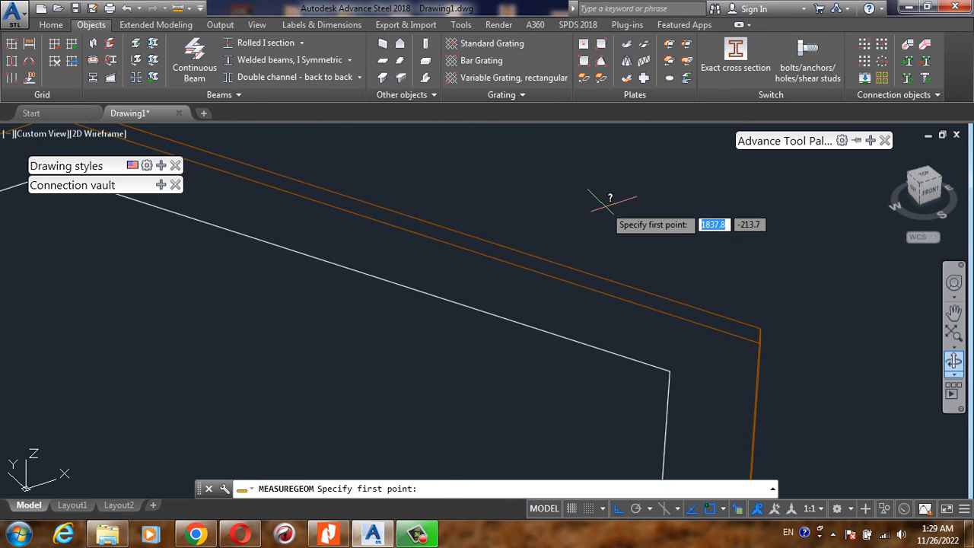
{"action": "left_click", "coordinate": [669, 370]}
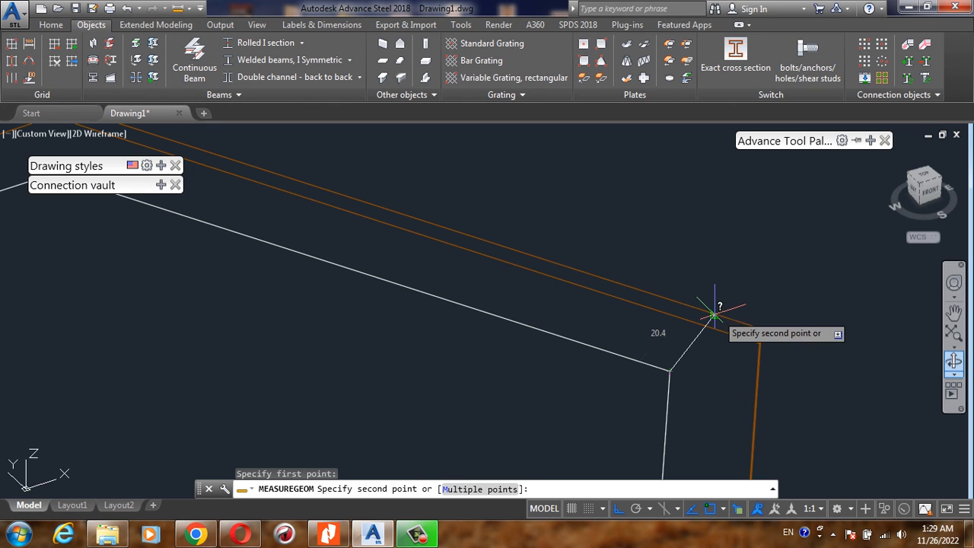
{"action": "key", "text": "Escape"}
- Move the ring-shaped circular plate a short distance along positive X, nearer the solid circular plate and the split pieces
{"action": "scroll", "coordinate": [570, 267], "scroll_direction": "down", "scroll_amount": 8}
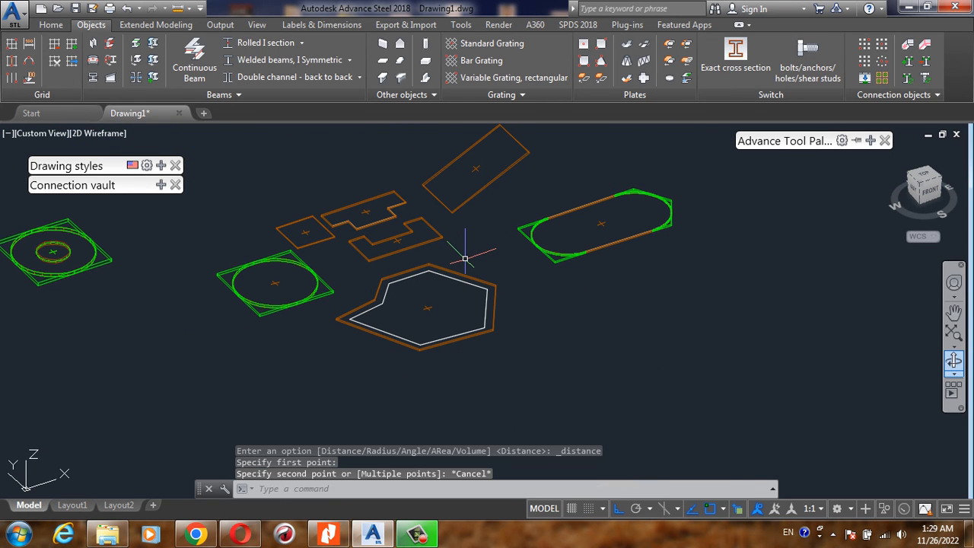
{"action": "scroll", "coordinate": [371, 278], "scroll_direction": "down", "scroll_amount": 2}
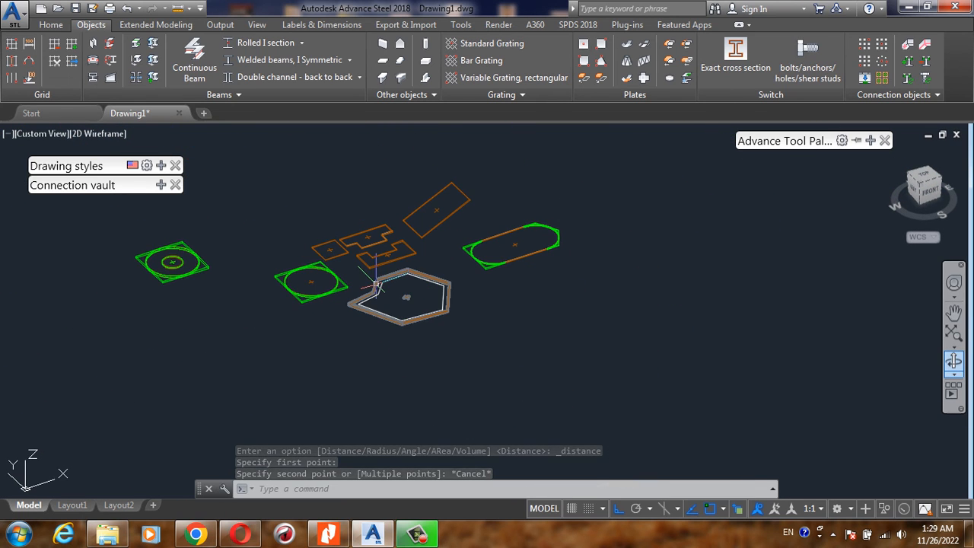
{"action": "type", "text": "m"}
{"action": "key", "text": "Return"}
{"action": "left_click", "coordinate": [229, 232]}
{"action": "left_click", "coordinate": [141, 292]}
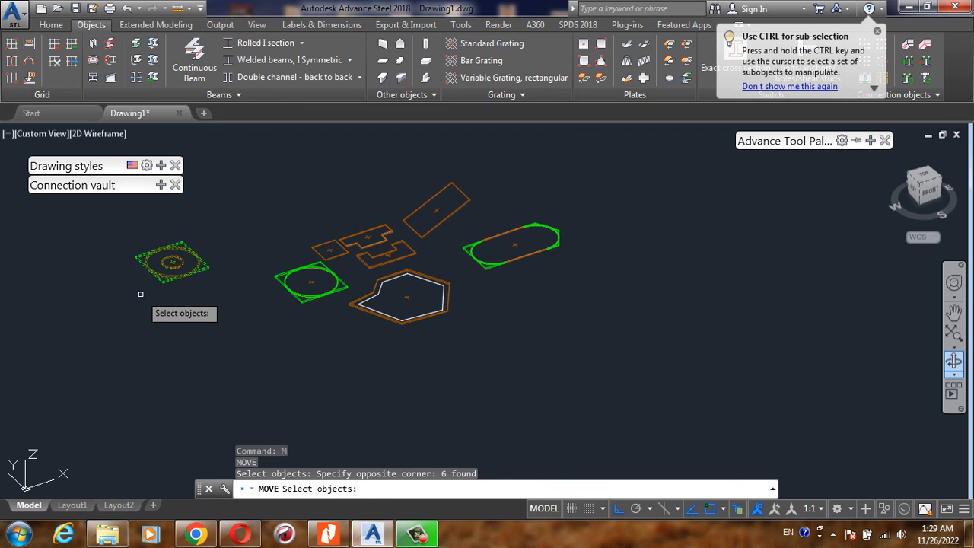
{"action": "key", "text": "Return"}
{"action": "left_click", "coordinate": [167, 320]}
{"action": "left_click", "coordinate": [244, 294]}
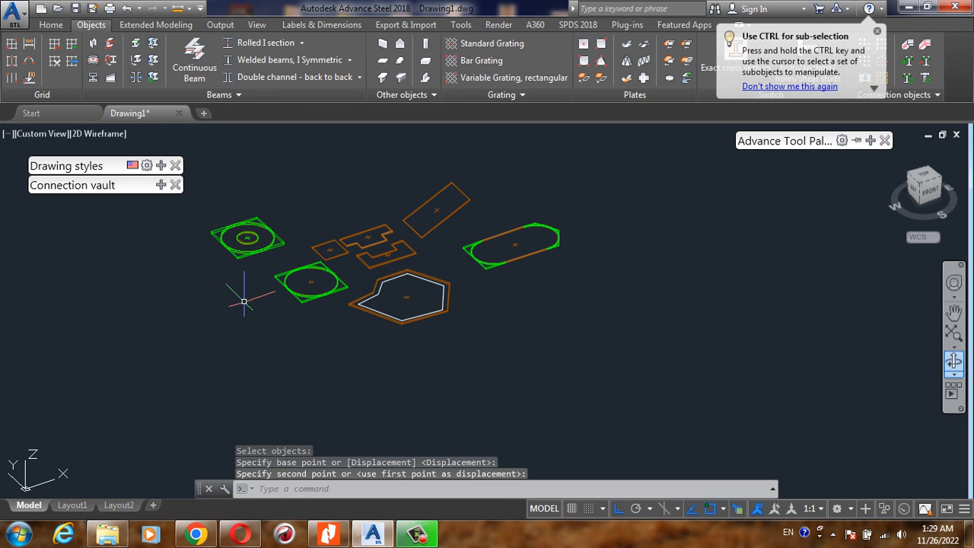
{"action": "scroll", "coordinate": [289, 186], "scroll_direction": "up", "scroll_amount": 2}
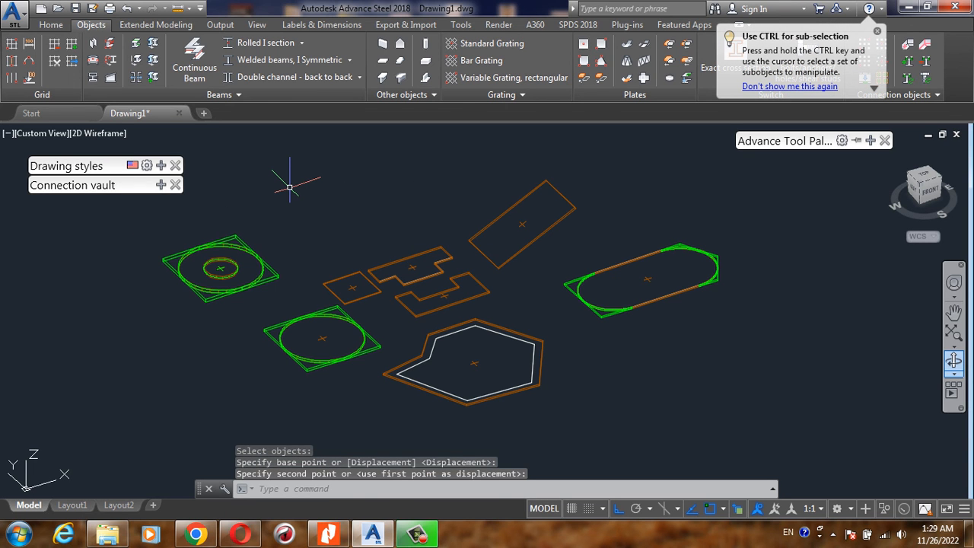